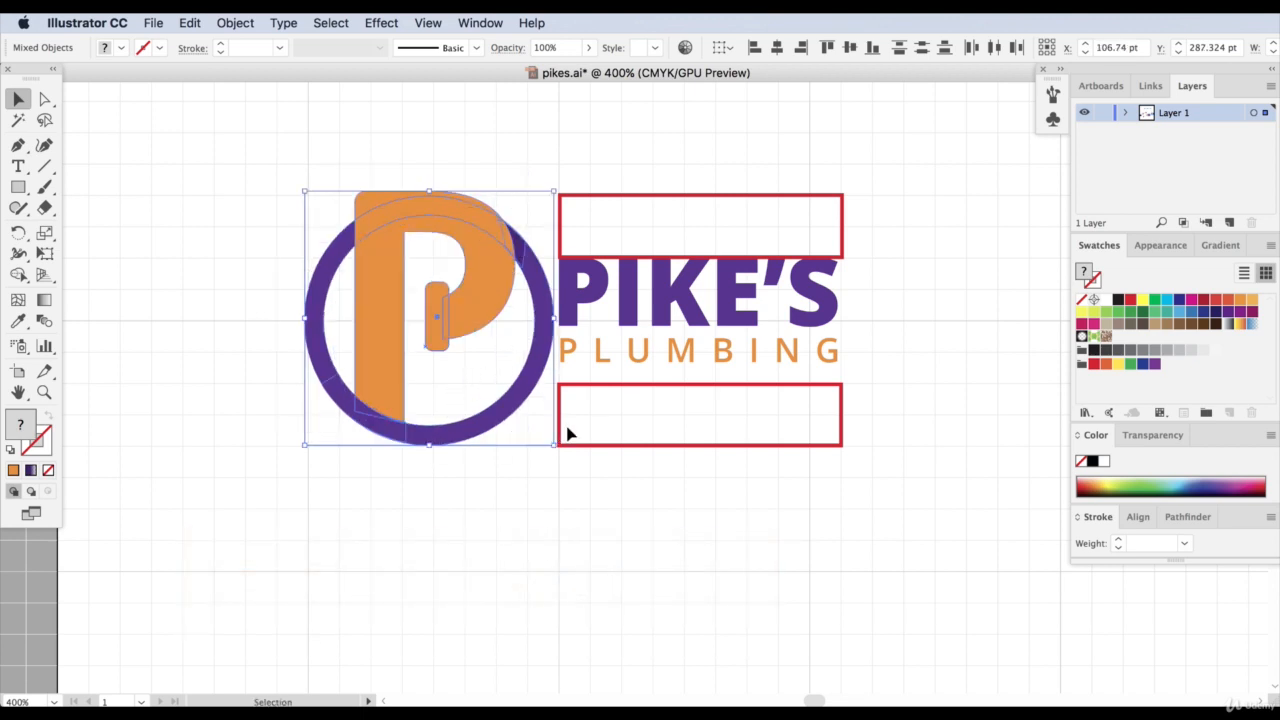
Widen both red guide rectangles leftward so they span past the circular P emblem
left_click(567, 433)
left_click(588, 387)
left_click(561, 235, "shift")
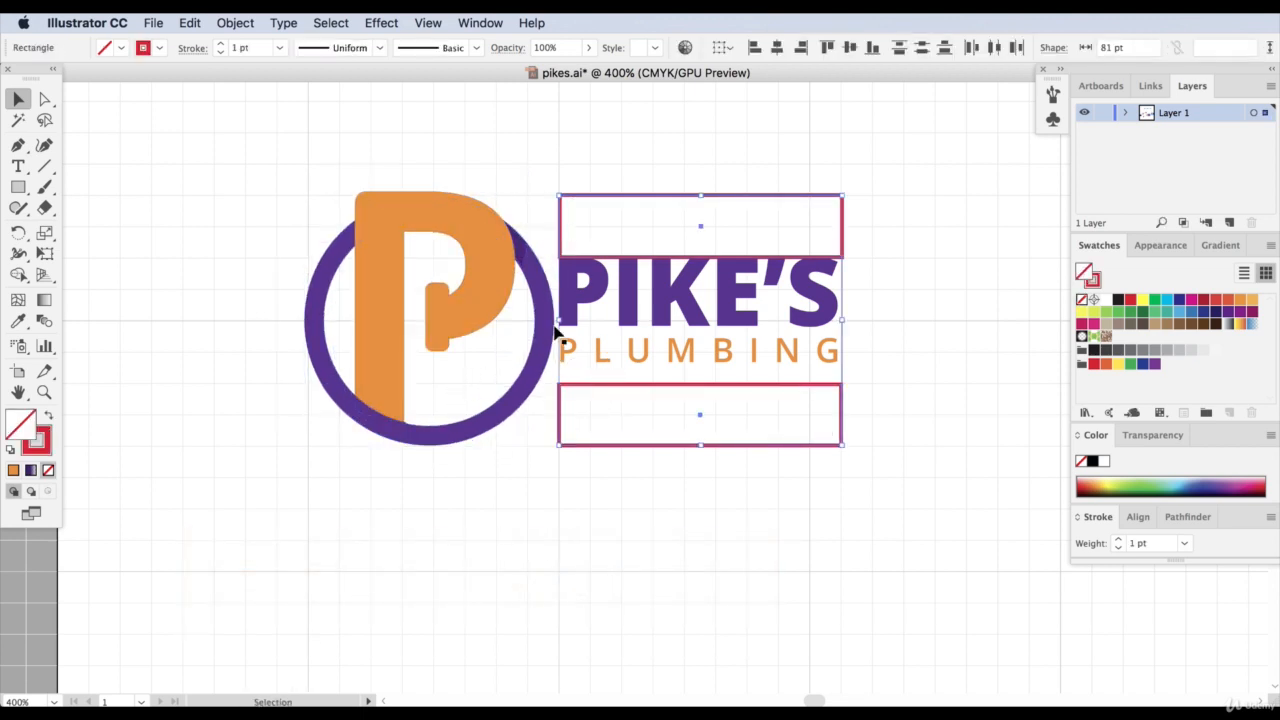
left_click_drag(558, 322, 223, 289)
Scale the circular P emblem down slightly so it fits between the outer edges of the two red rectangles
left_click_drag(321, 118, 517, 539)
left_click(557, 385, "shift")
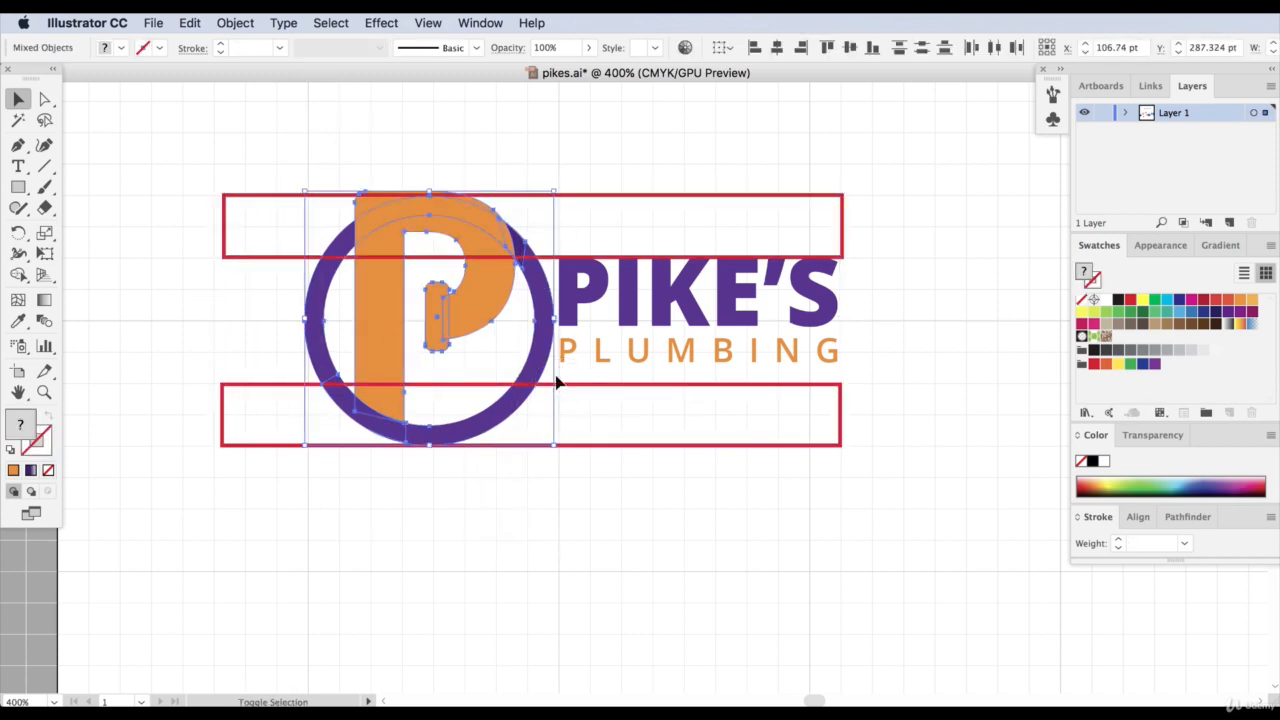
left_click_drag(304, 192, 307, 193)
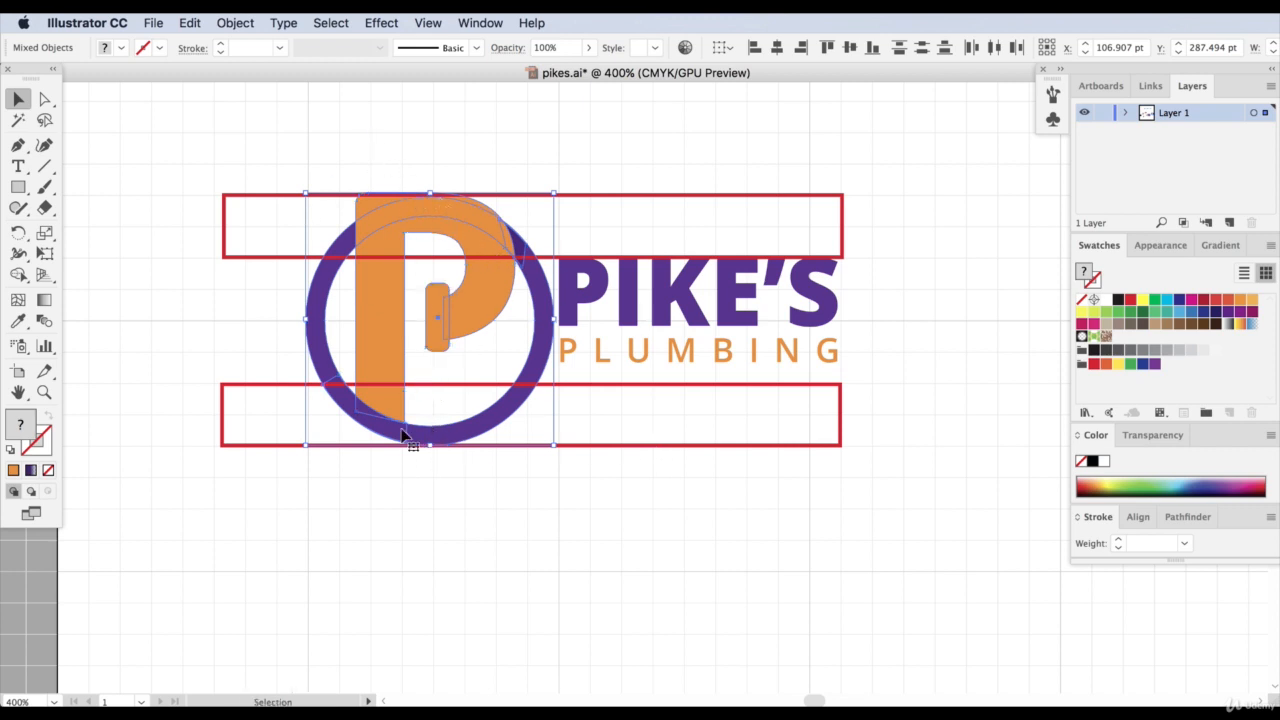
left_click(455, 158)
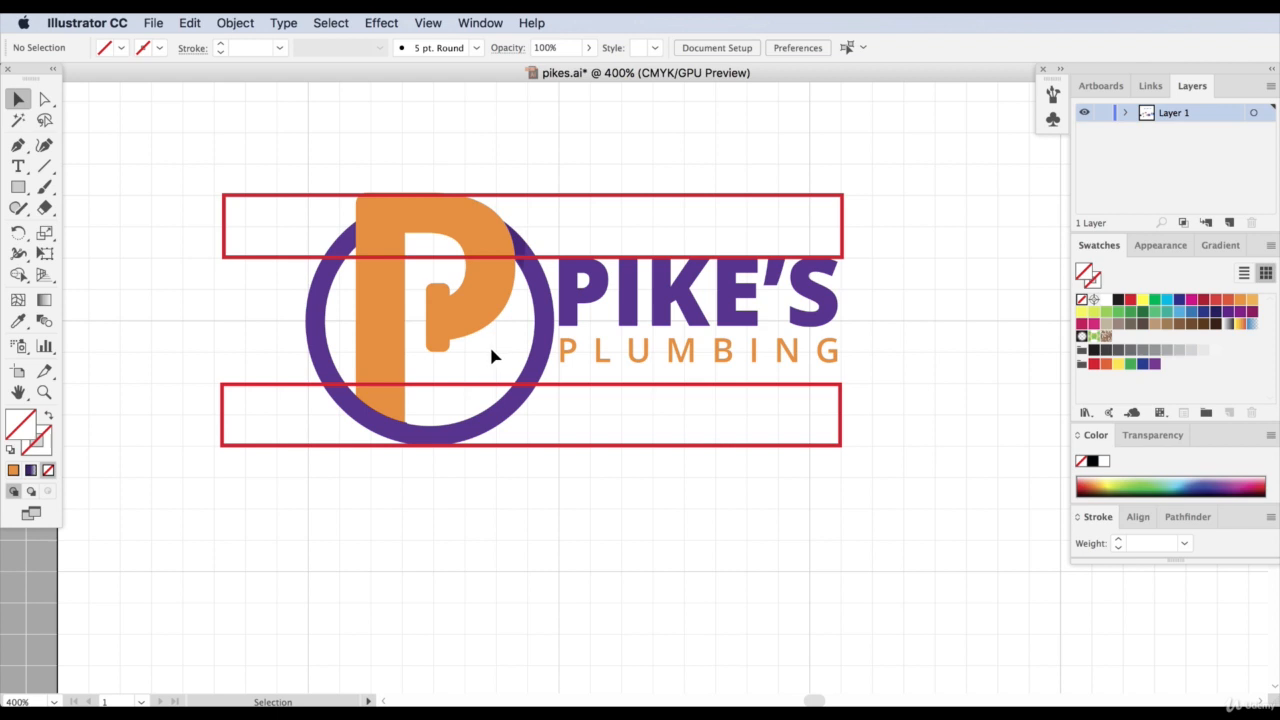
Move the PIKE'S PLUMBING text about one grid square to the right, away from the emblem
left_click(626, 366)
left_click_drag(886, 288, 770, 352)
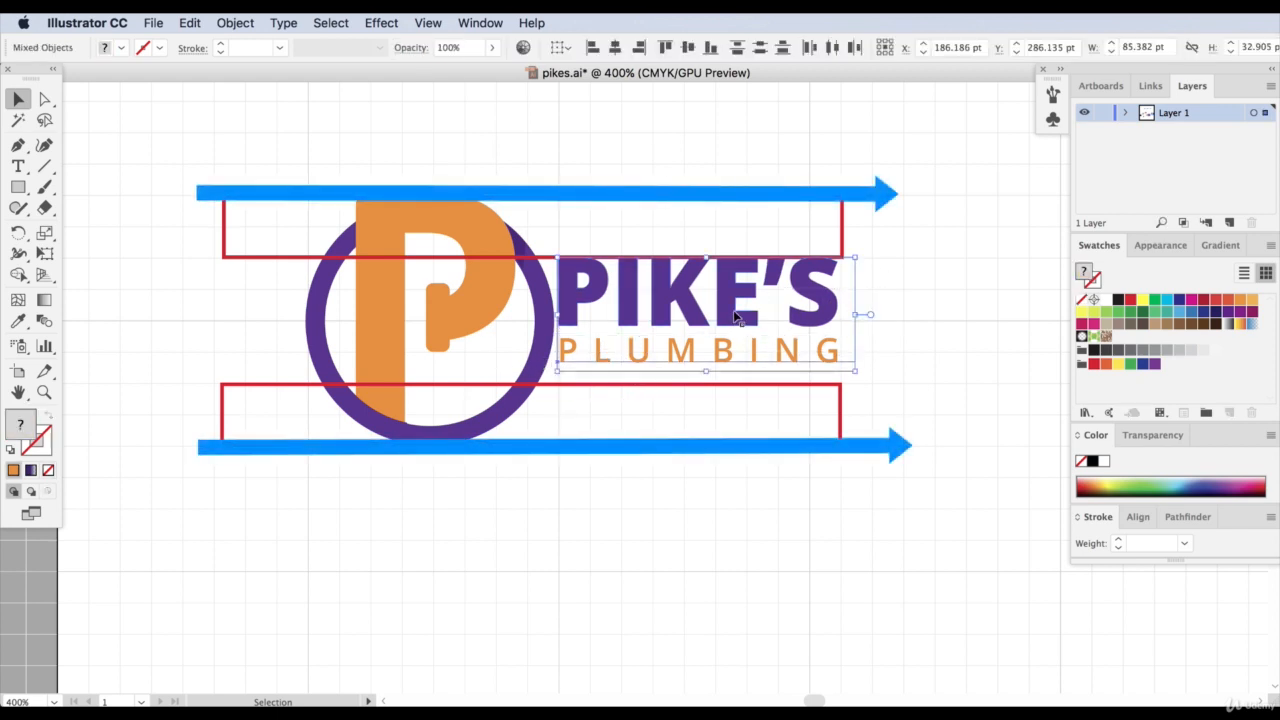
left_click_drag(735, 298, 767, 300)
left_click(928, 307)
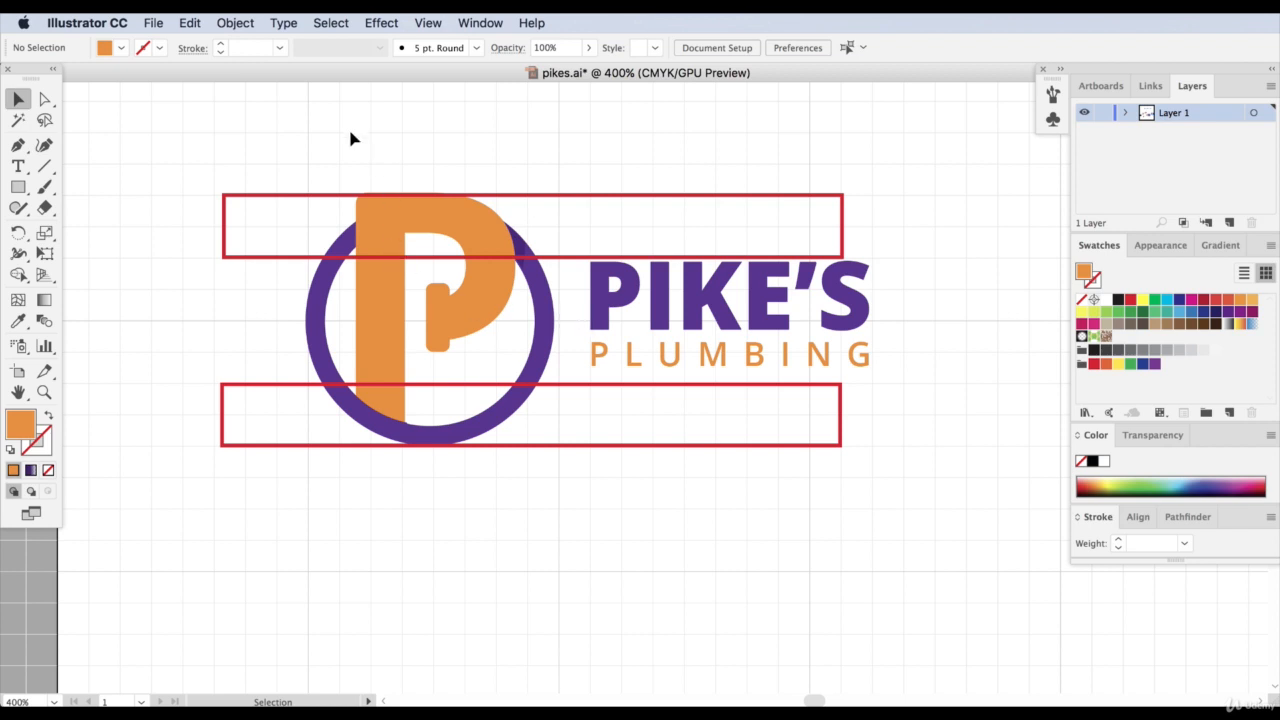
Move only the circular P emblem slightly right until its edge meets the vertical grid line before the text
left_click_drag(350, 132, 540, 534)
left_click(263, 385, "shift")
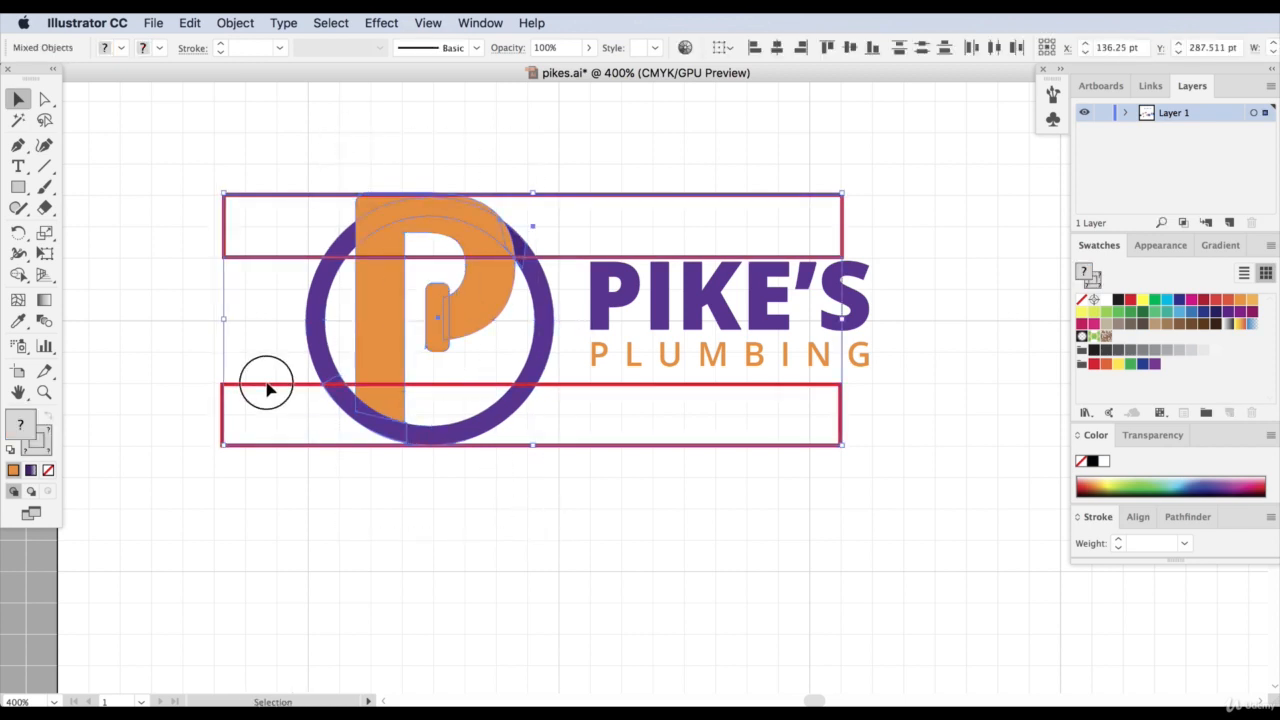
left_click(279, 256, "shift")
left_click_drag(392, 253, 394, 253)
left_click(703, 573)
left_click_drag(380, 154, 466, 528)
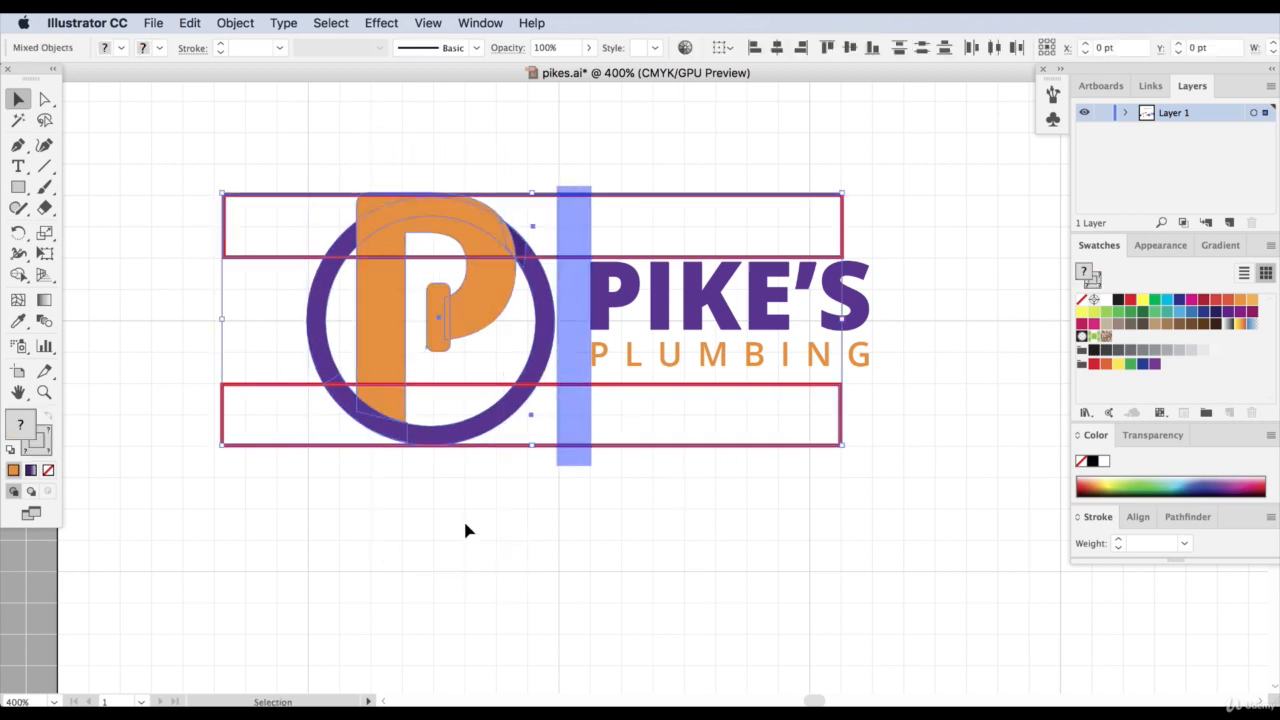
left_click(272, 257, "shift")
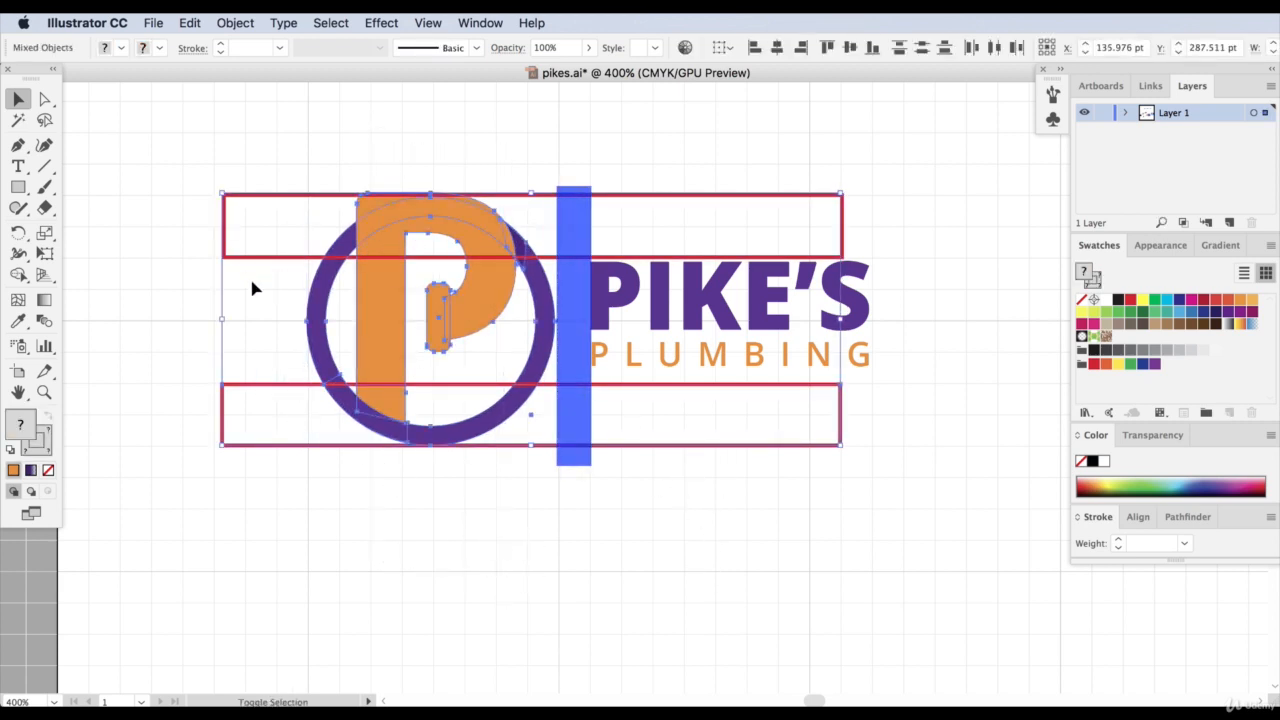
left_click(250, 384, "shift")
key("Right")
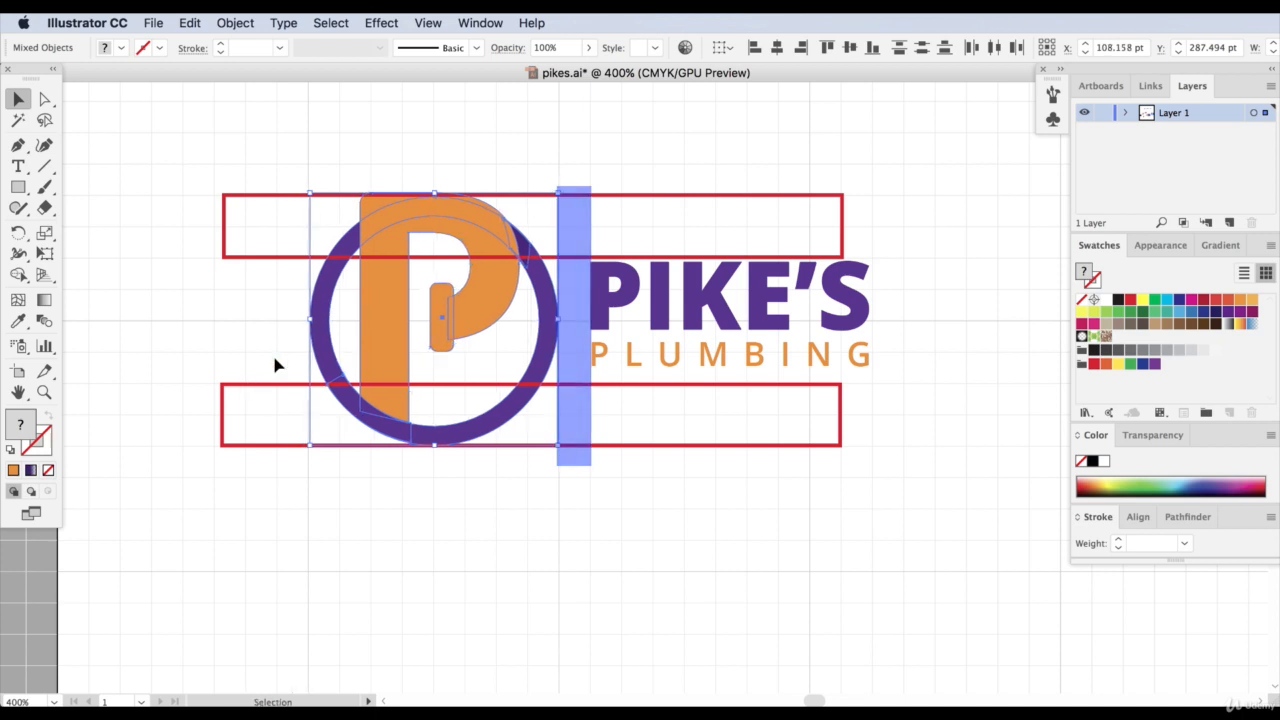
left_click(420, 128)
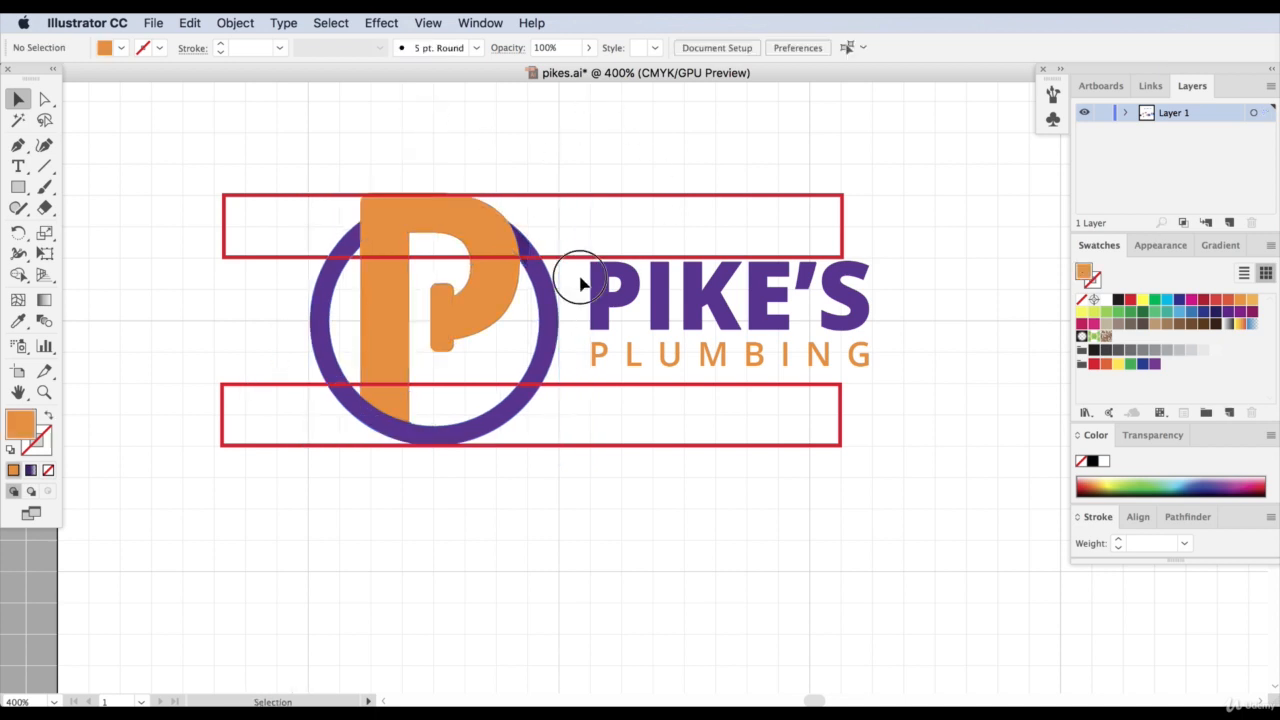
Lower the PIKE'S PLUMBING text slightly beside the emblem and scale it proportionally to about 86.5 pt wide
left_click_drag(580, 278, 640, 364)
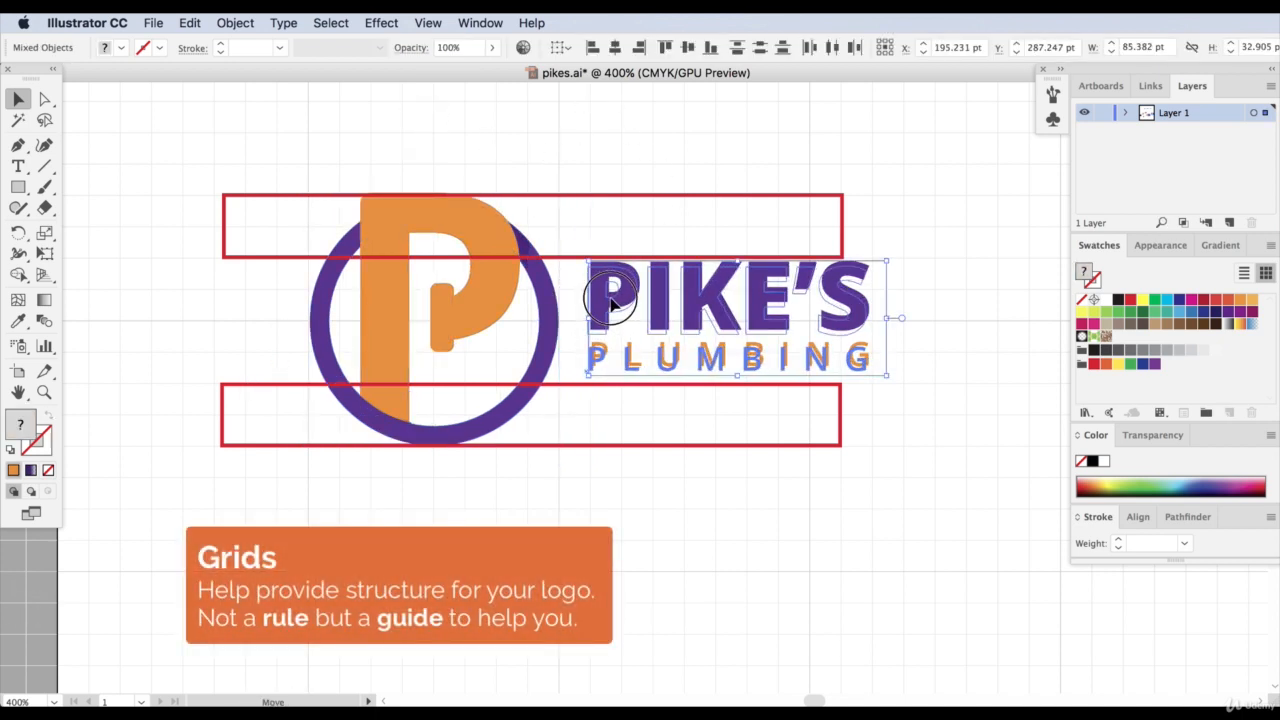
left_click_drag(884, 268, 887, 265)
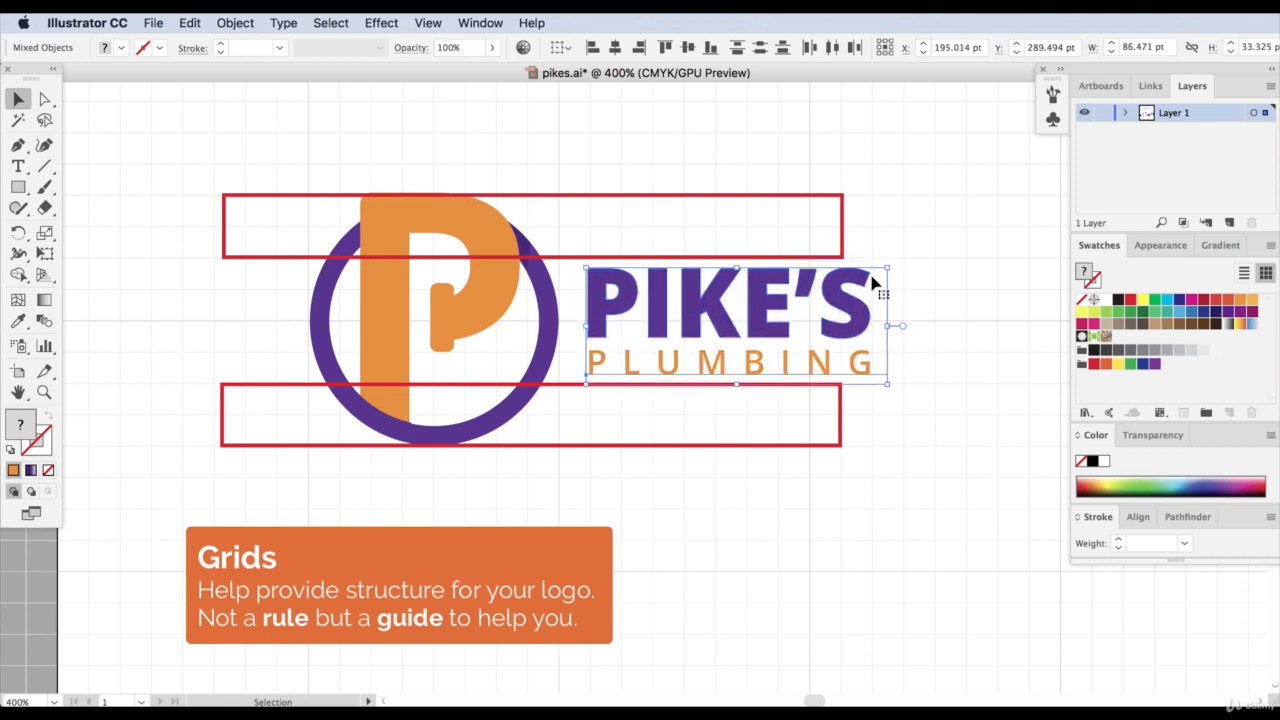
left_click(1010, 298)
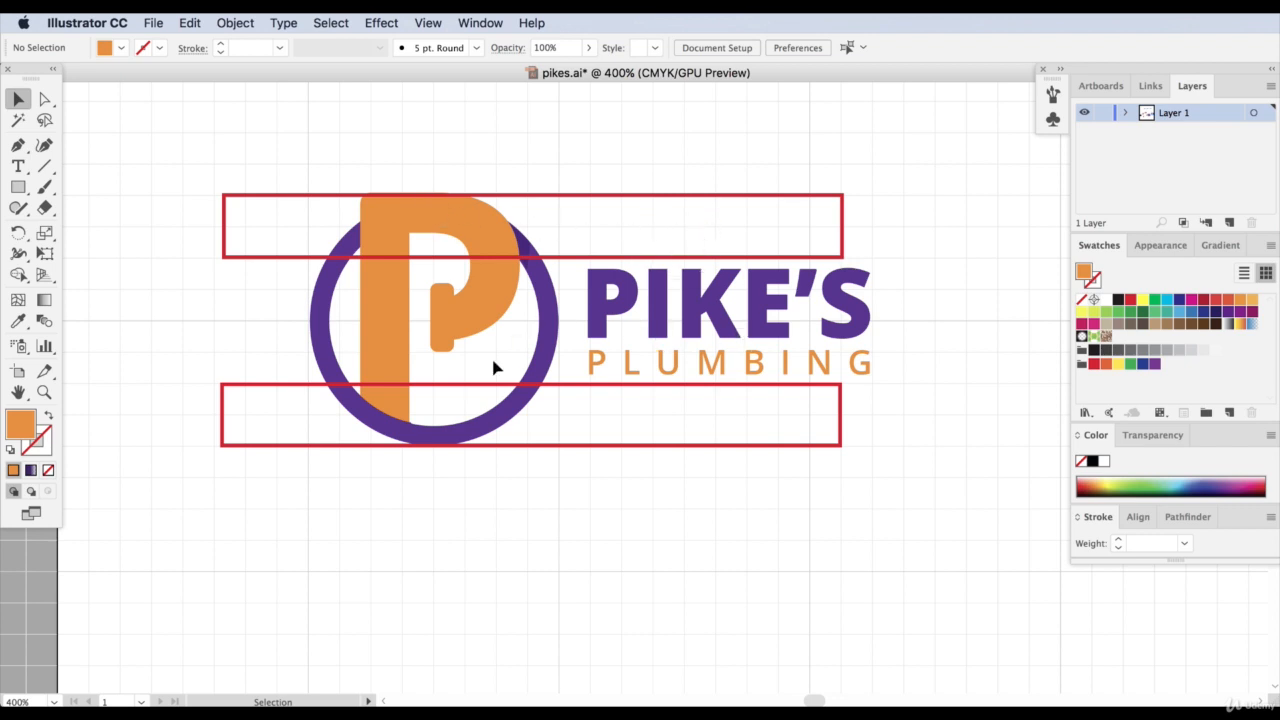
Delete the lower and upper red guide rectangles
left_click(283, 393)
key("Delete")
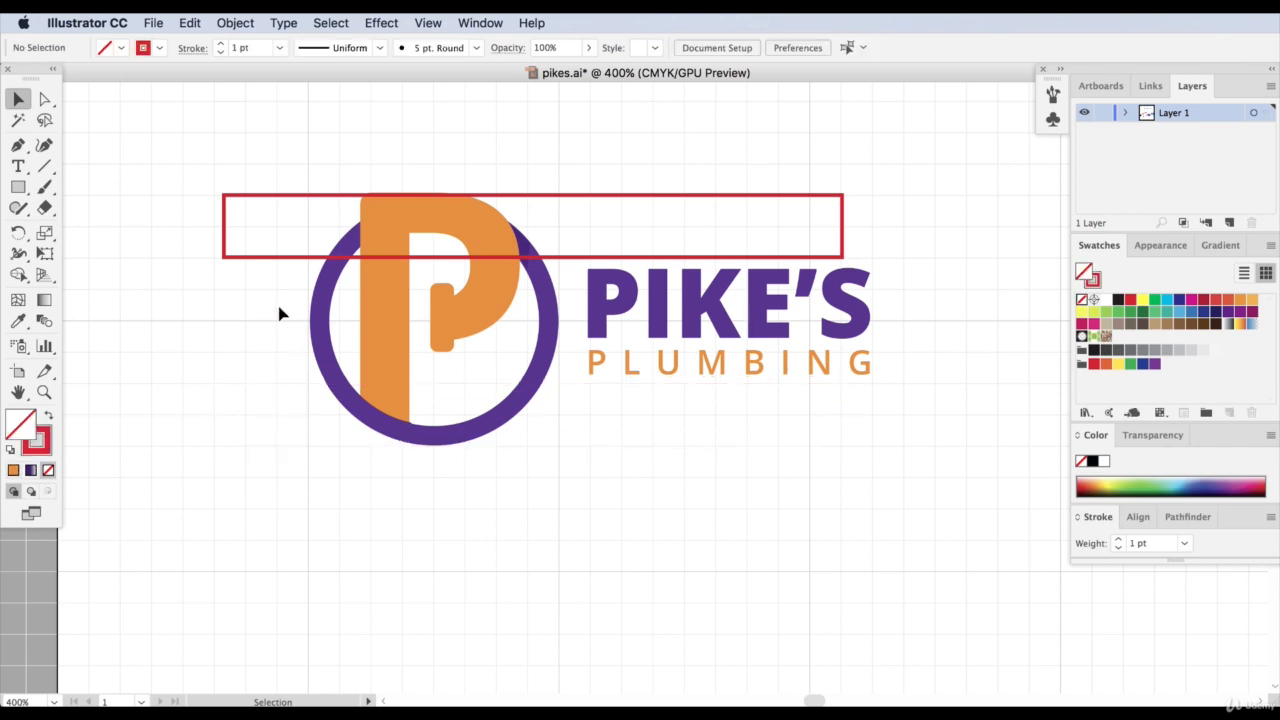
left_click(292, 204)
key("Delete")
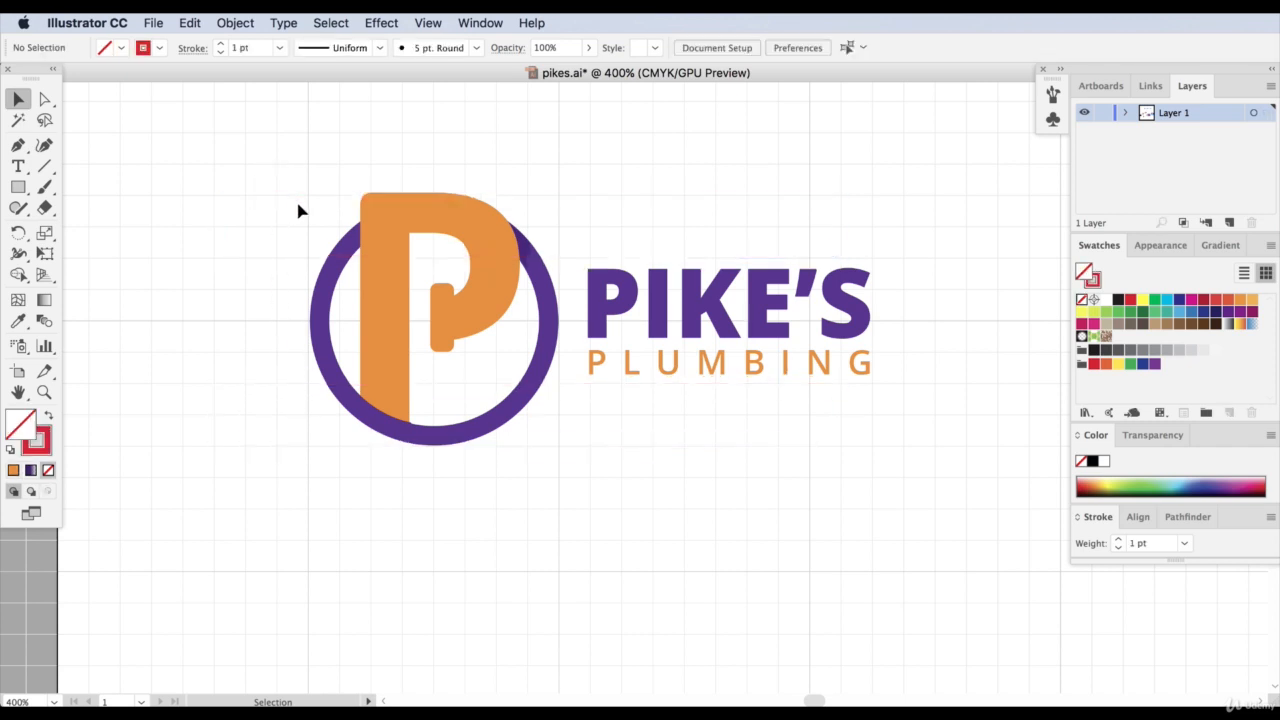
Hide the grid and examine the plain logo's balance at smaller and larger sizes
left_click(428, 22)
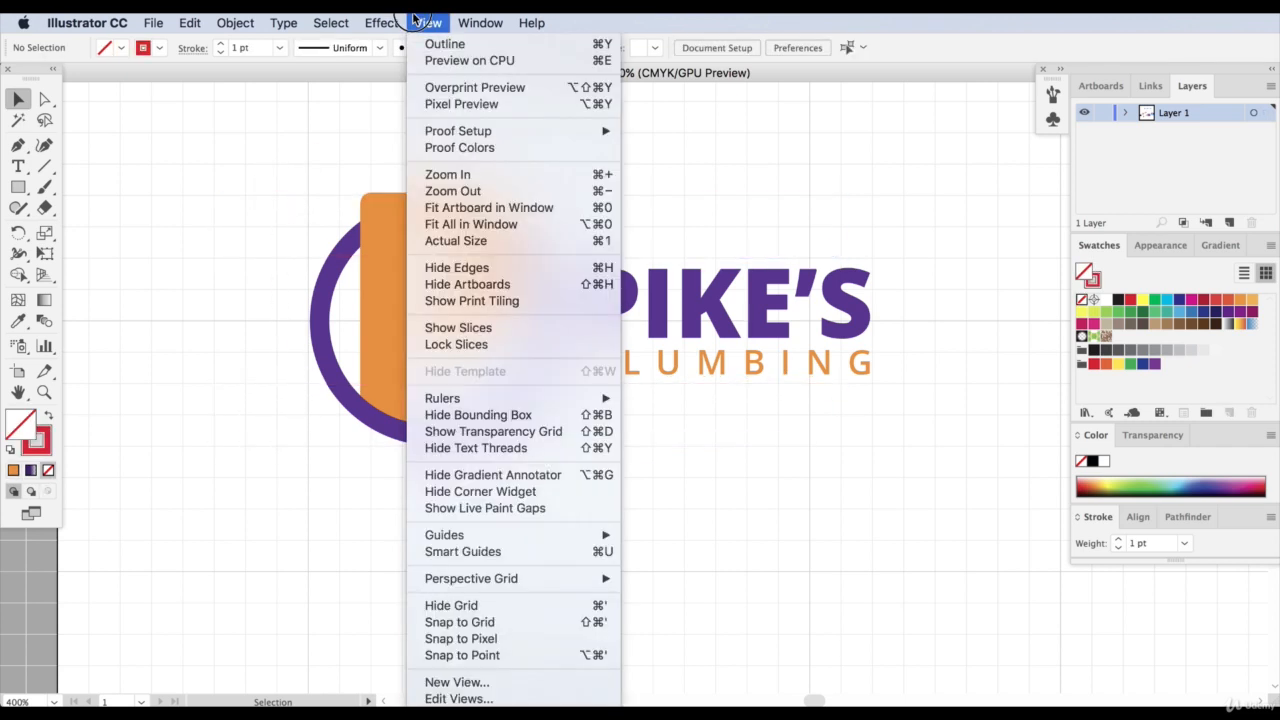
left_click(531, 606)
key("a")
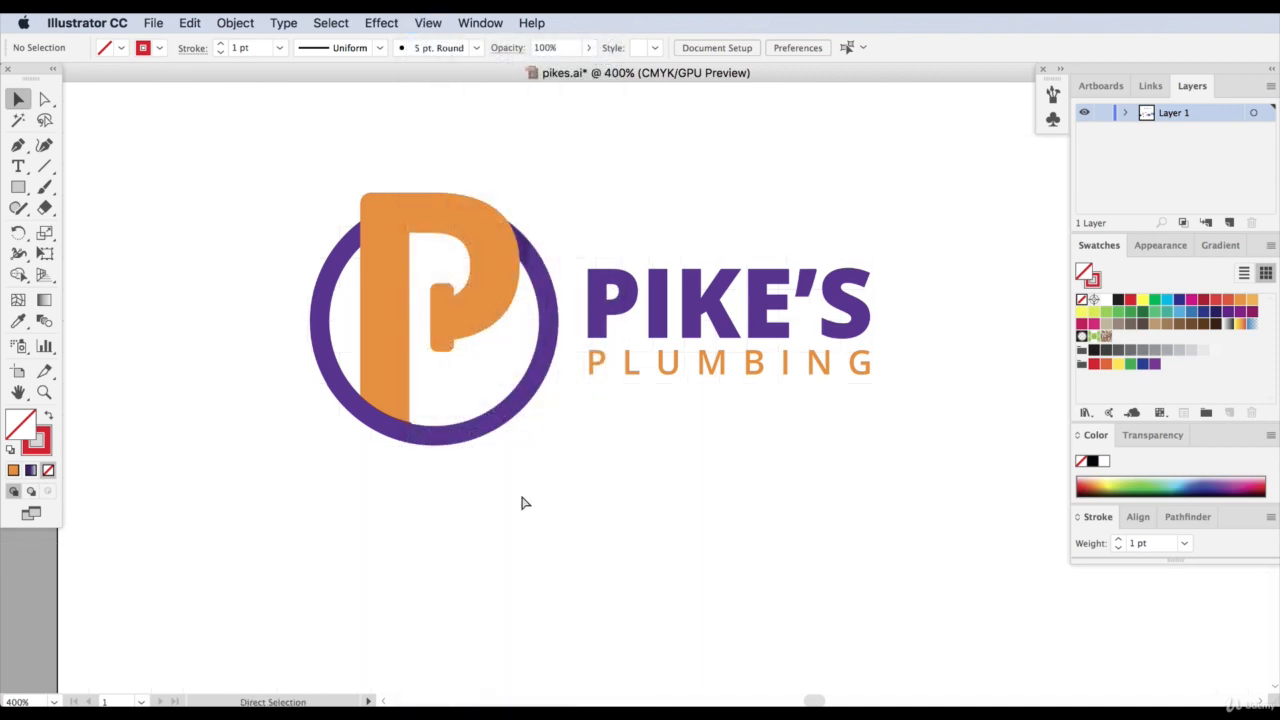
key("super+equal")
key("super+minus")
key("super+minus")
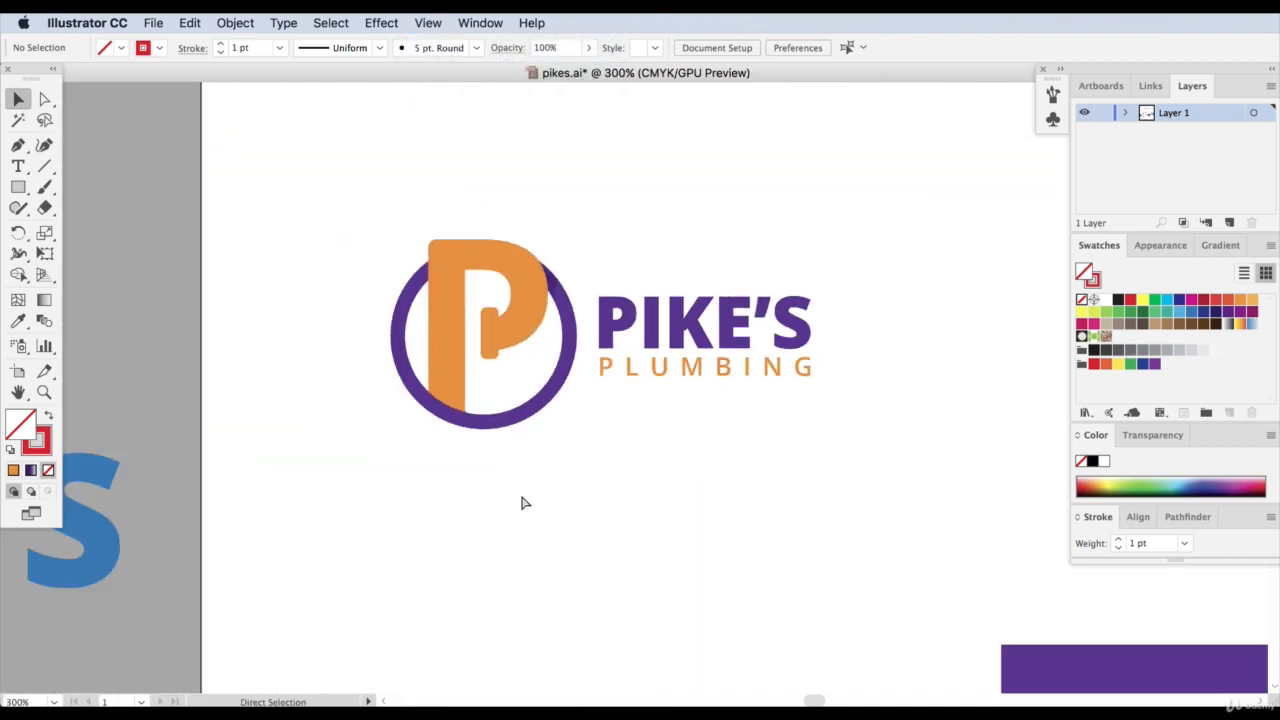
key("super+minus")
key("super+equal")
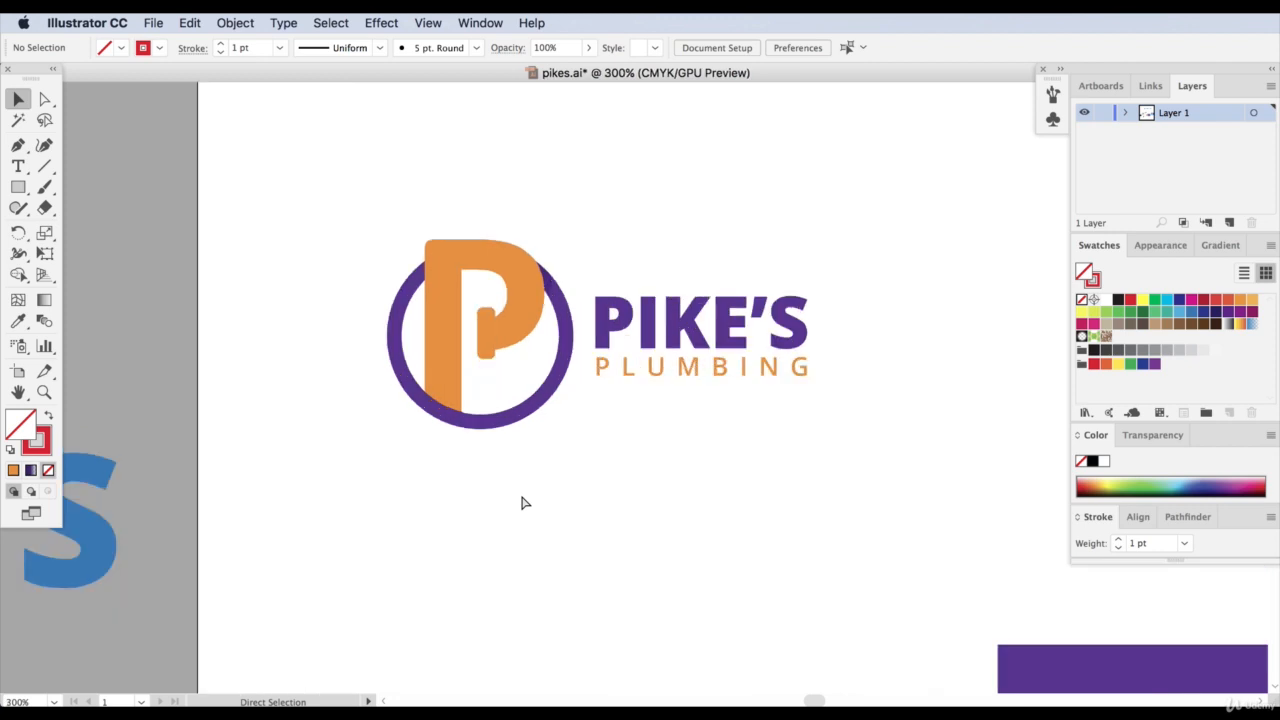
key("super+equal")
Show the grid again and undo the deletion of the two red guide rectangles
left_click(330, 22)
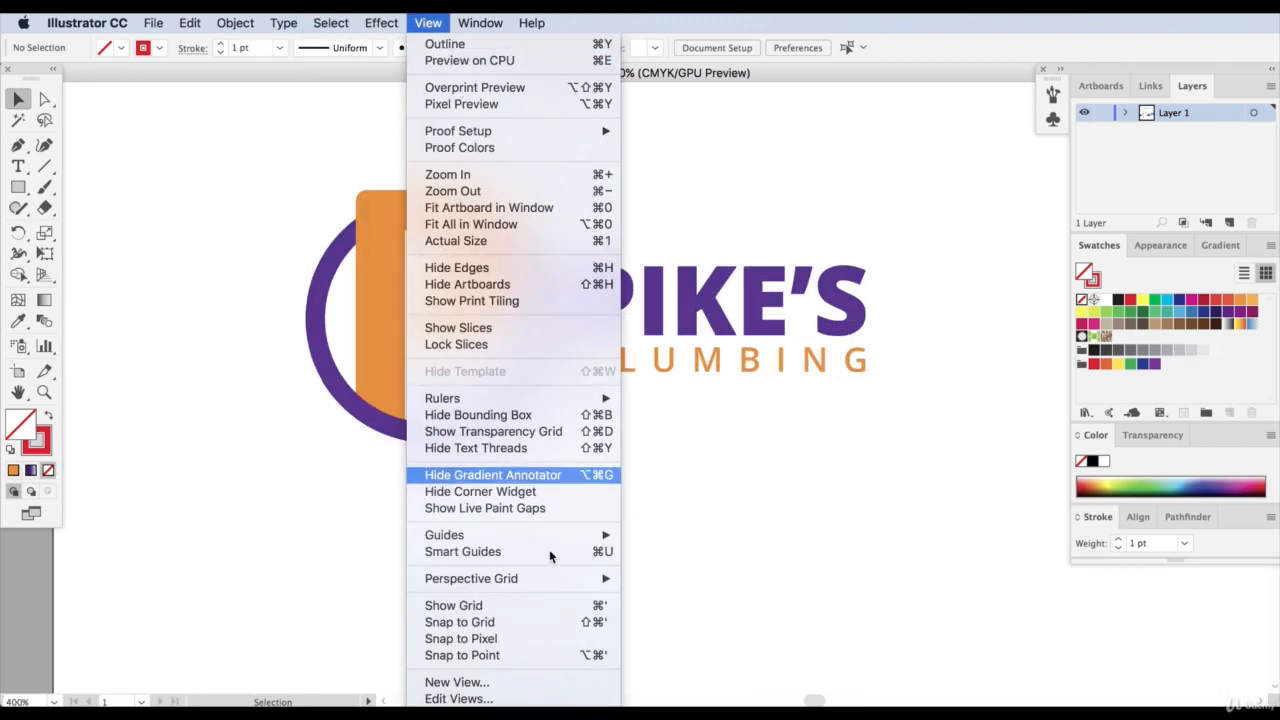
left_click(539, 605)
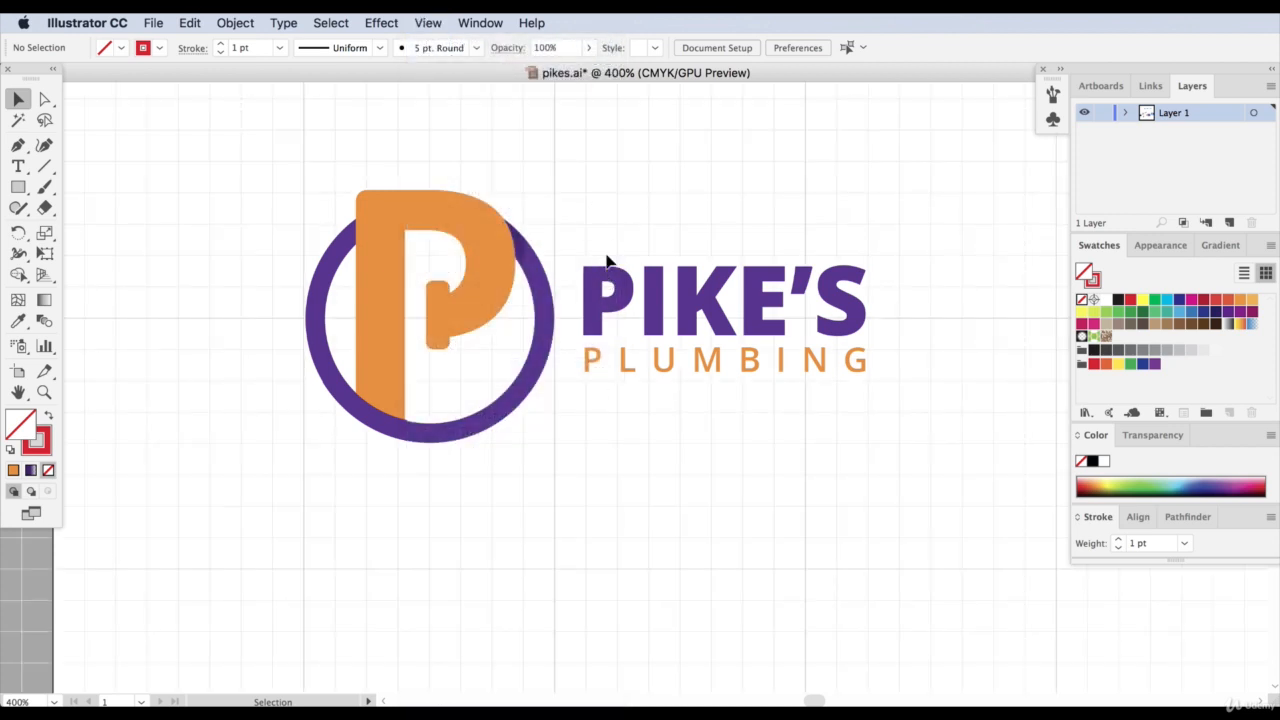
key("super+a")
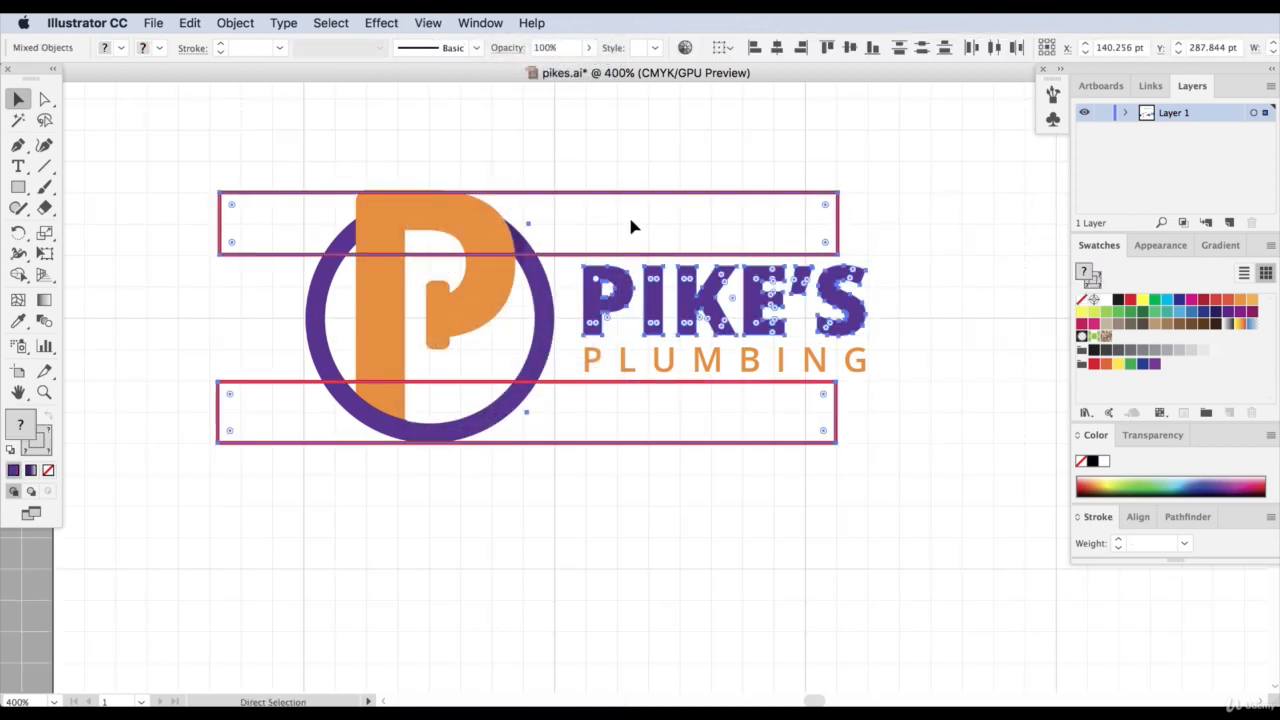
left_click(757, 207)
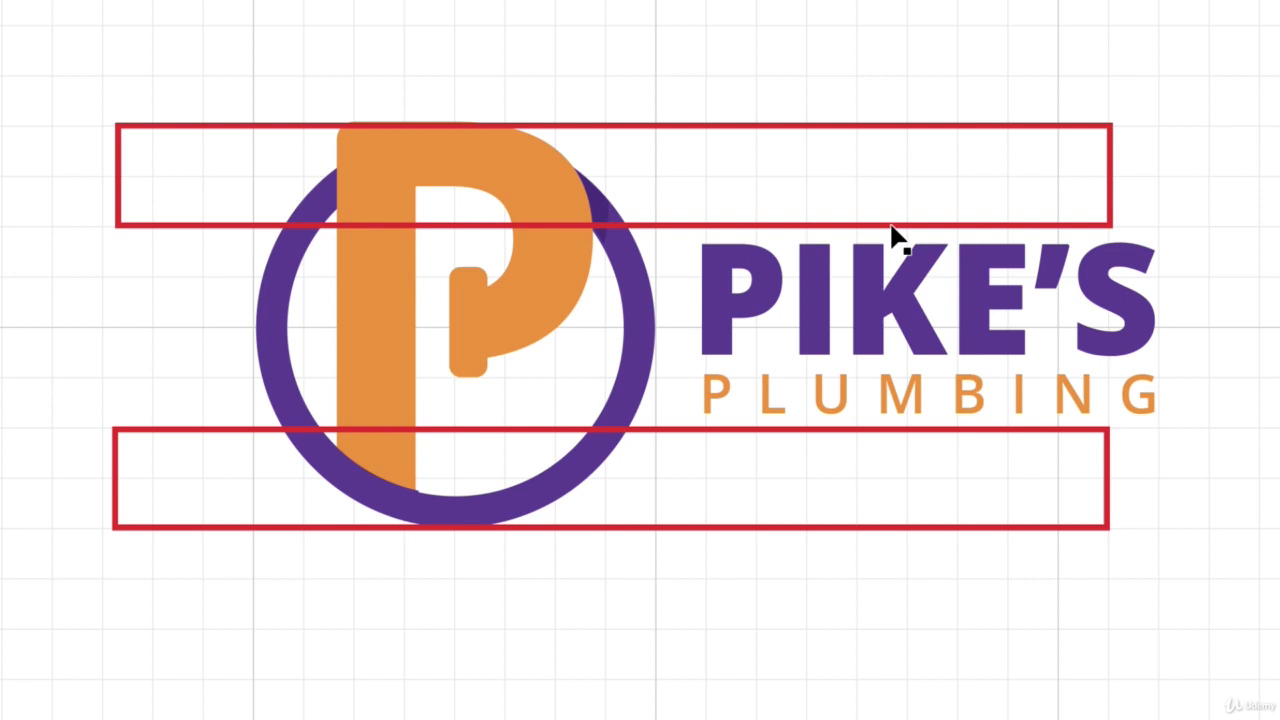
Reduce the height of both red rectangles from their inner edges by about half a grid square each
left_click(701, 255)
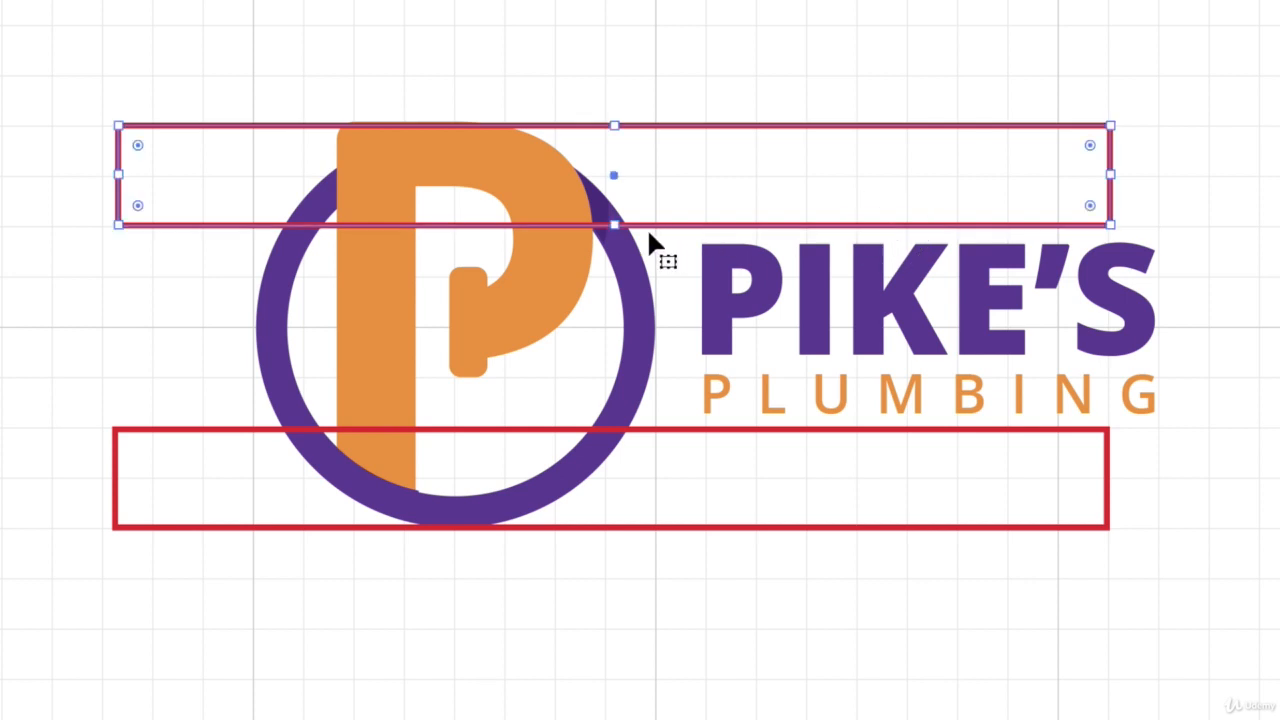
left_click_drag(614, 224, 614, 200)
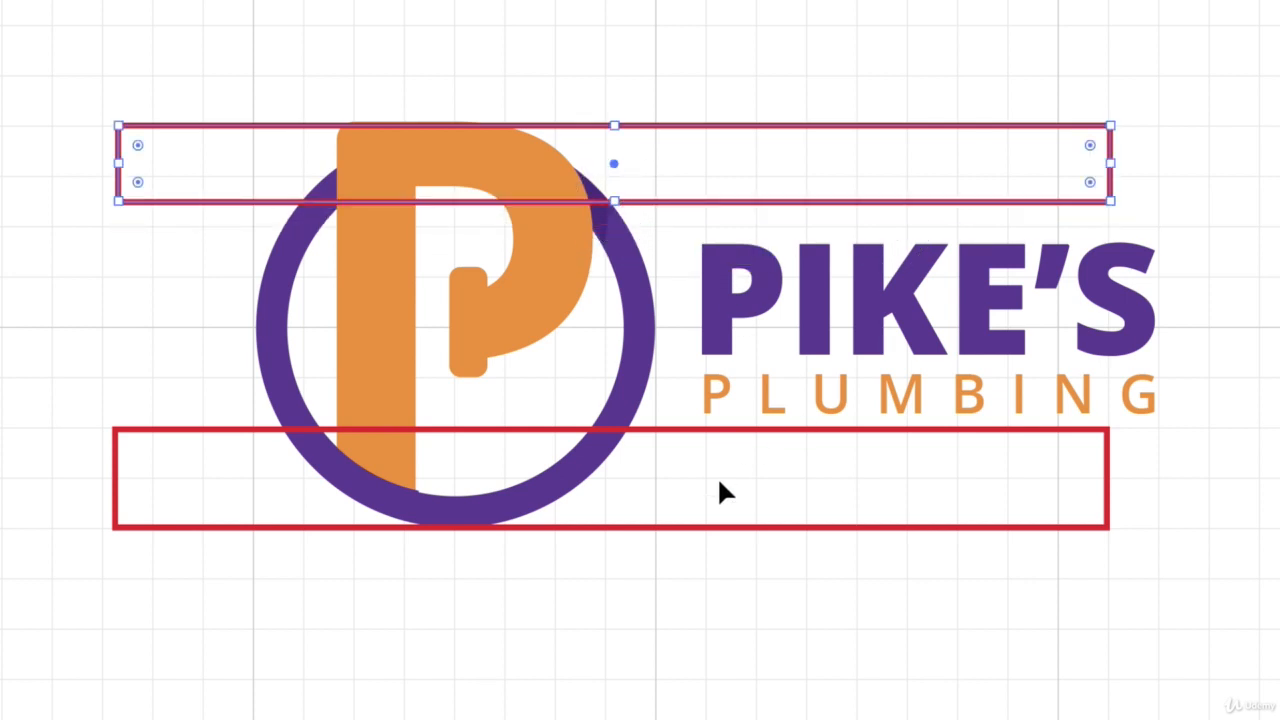
left_click(701, 525)
left_click_drag(611, 430, 610, 456)
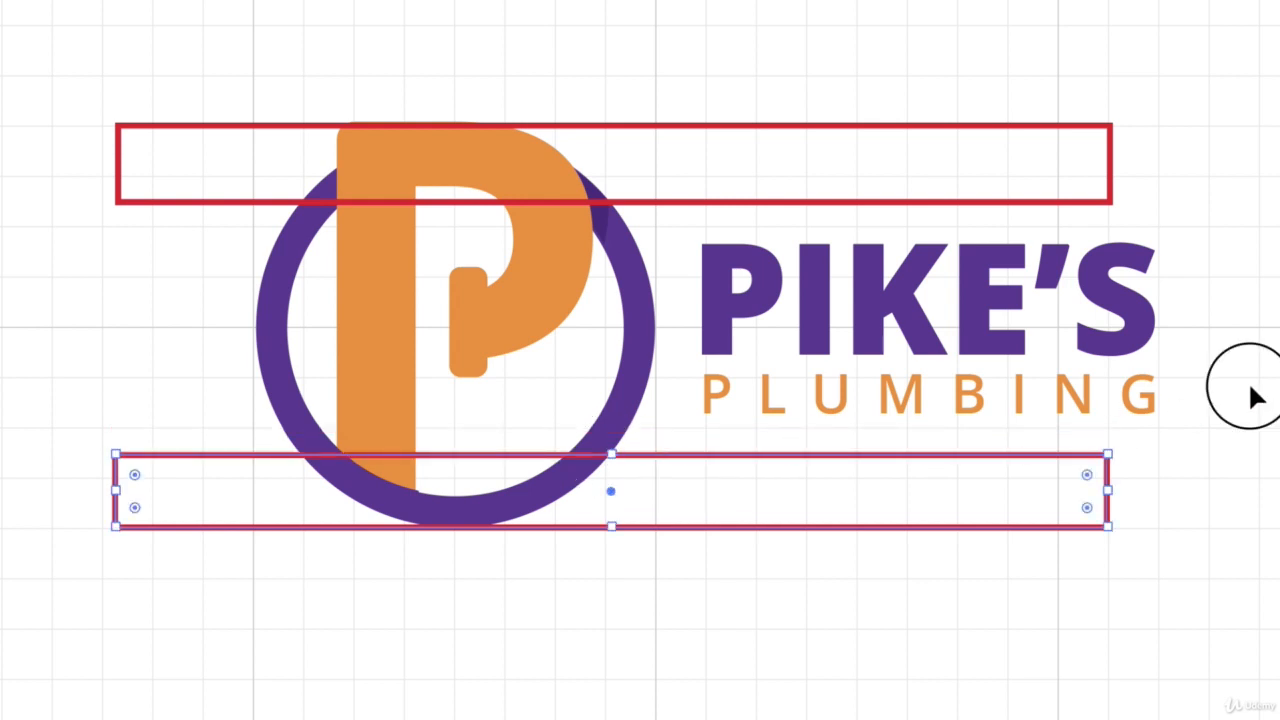
left_click(789, 466)
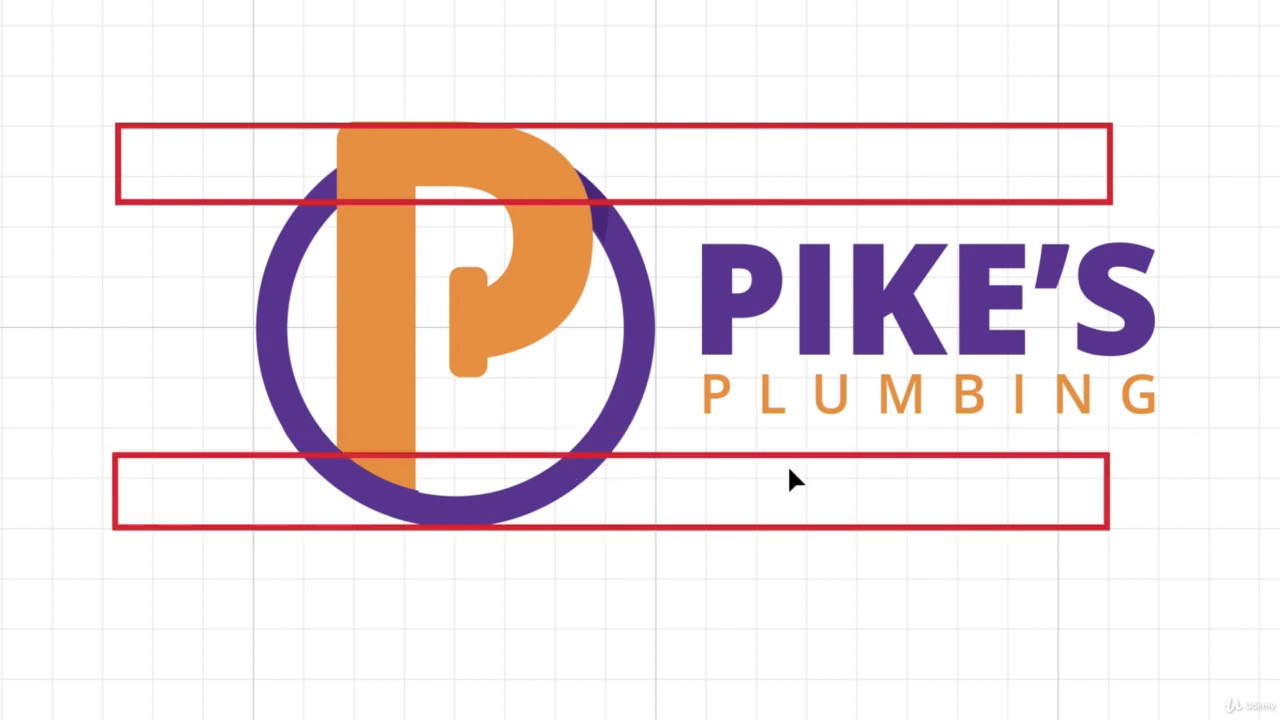
Enlarge the PIKE'S PLUMBING text proportionally until it fills the space between the two red rectangles
left_click(1014, 400)
left_click_drag(1176, 244, 1227, 222)
left_click_drag(1230, 428, 1270, 446)
left_click(1271, 234)
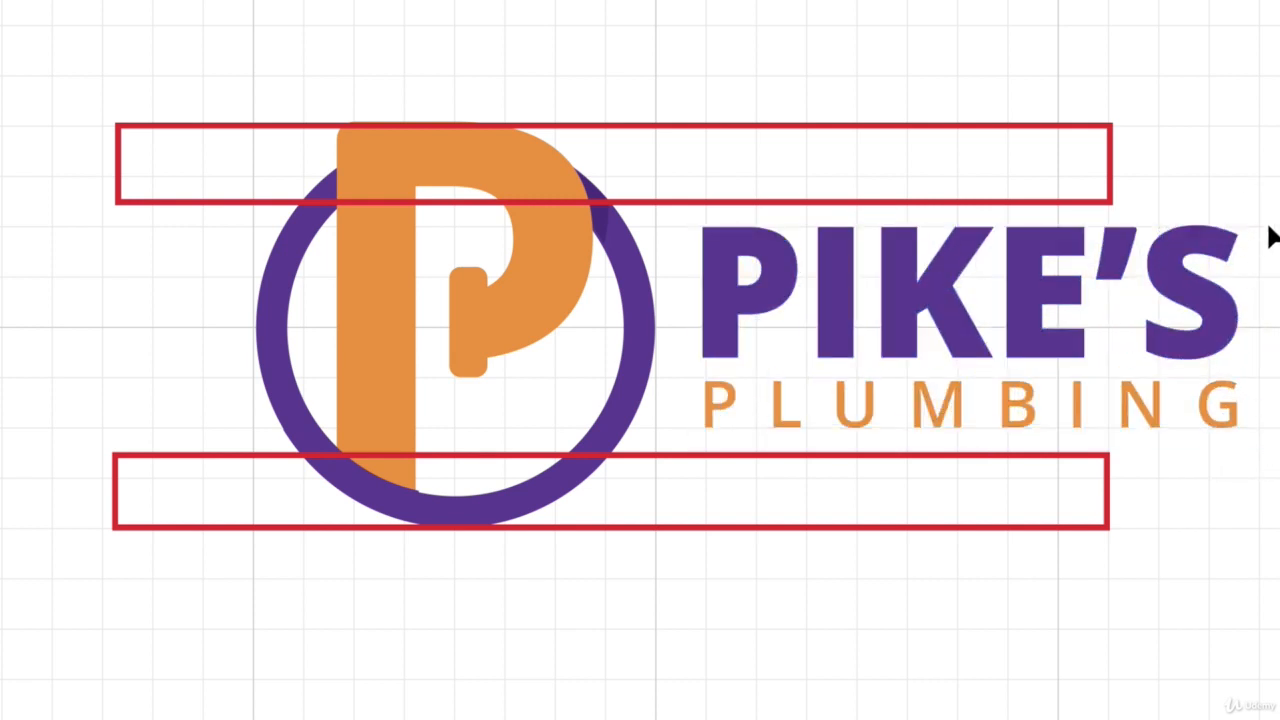
left_click(1200, 424)
left_click_drag(1270, 226, 1278, 206)
left_click_drag(1275, 443, 1279, 471)
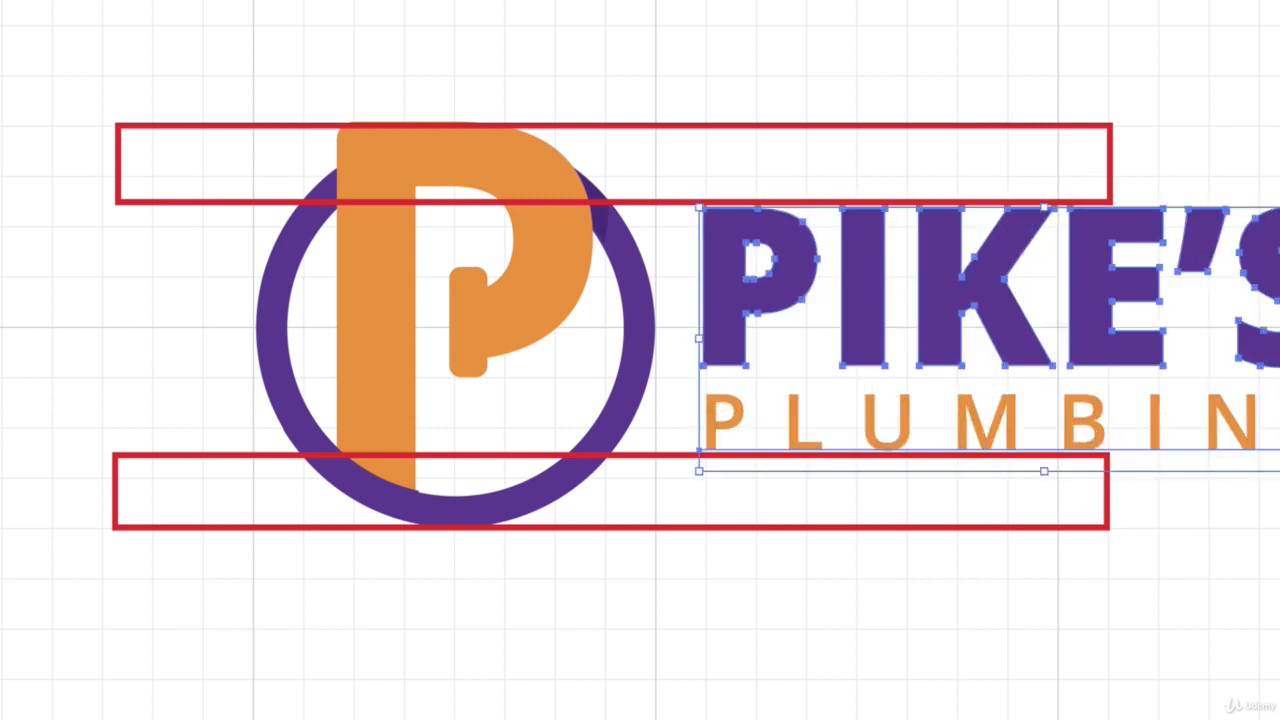
Widen both red rectangles rightward so they span the full enlarged text
left_click(1110, 169)
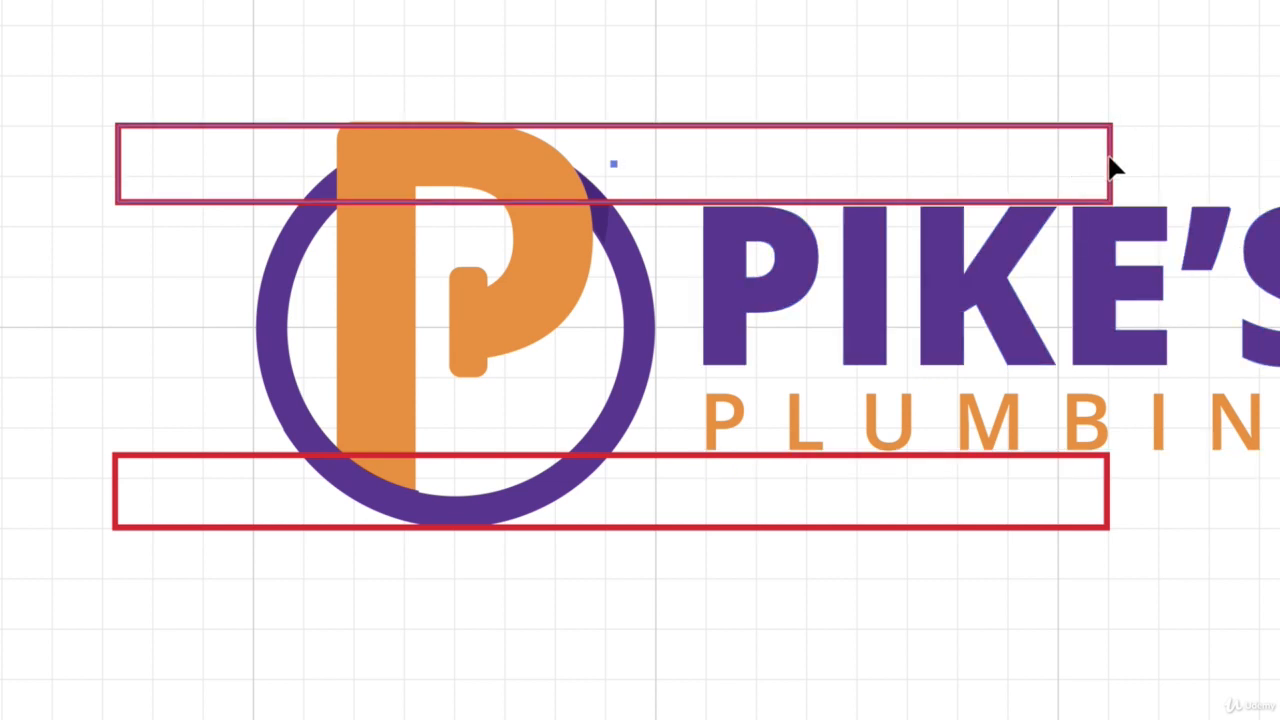
left_click(1108, 490, "shift")
left_click_drag(1123, 323, 1279, 320)
left_click(563, 75)
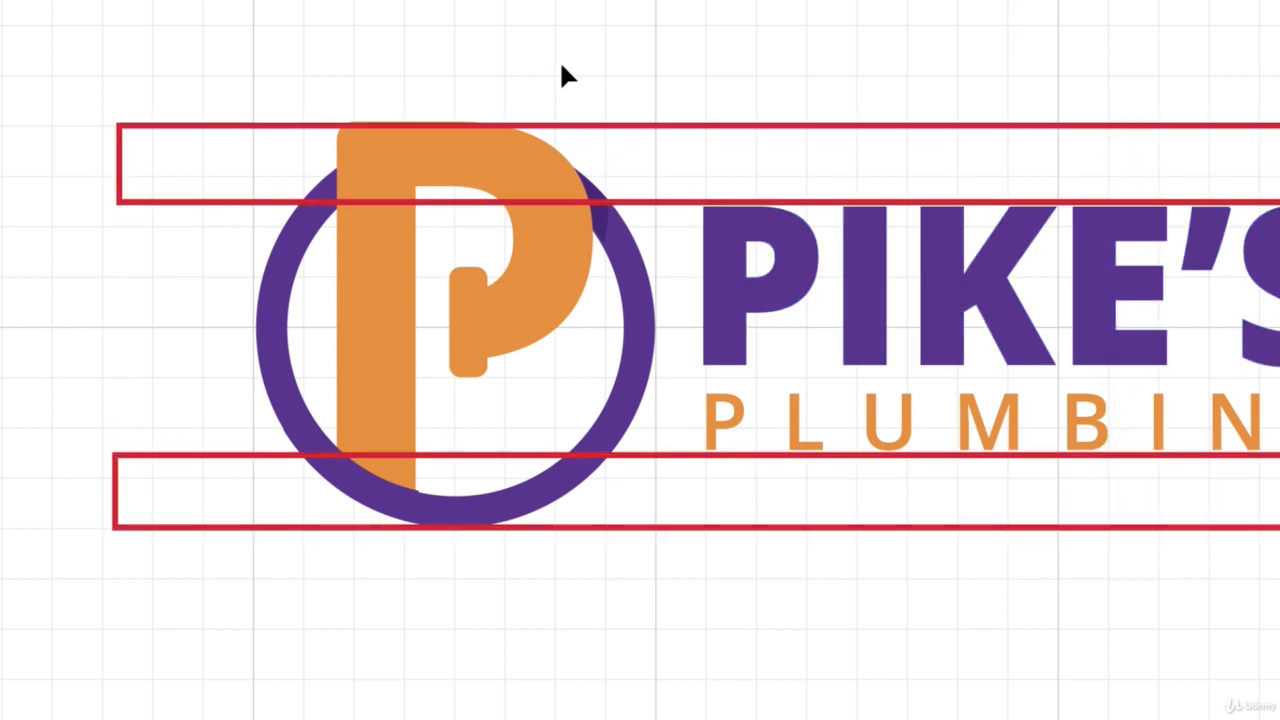
Delete both red guide rectangles around the horizontal logo and hide the grid
left_click(214, 128)
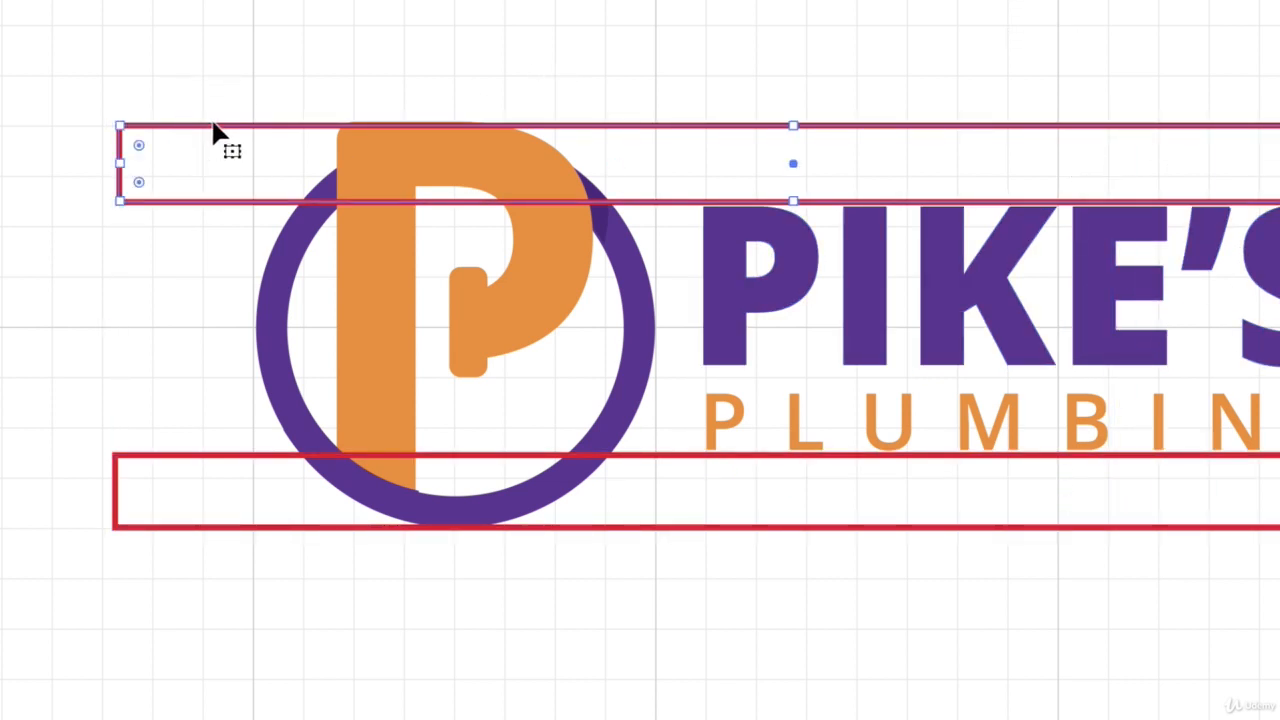
left_click(277, 527, "shift")
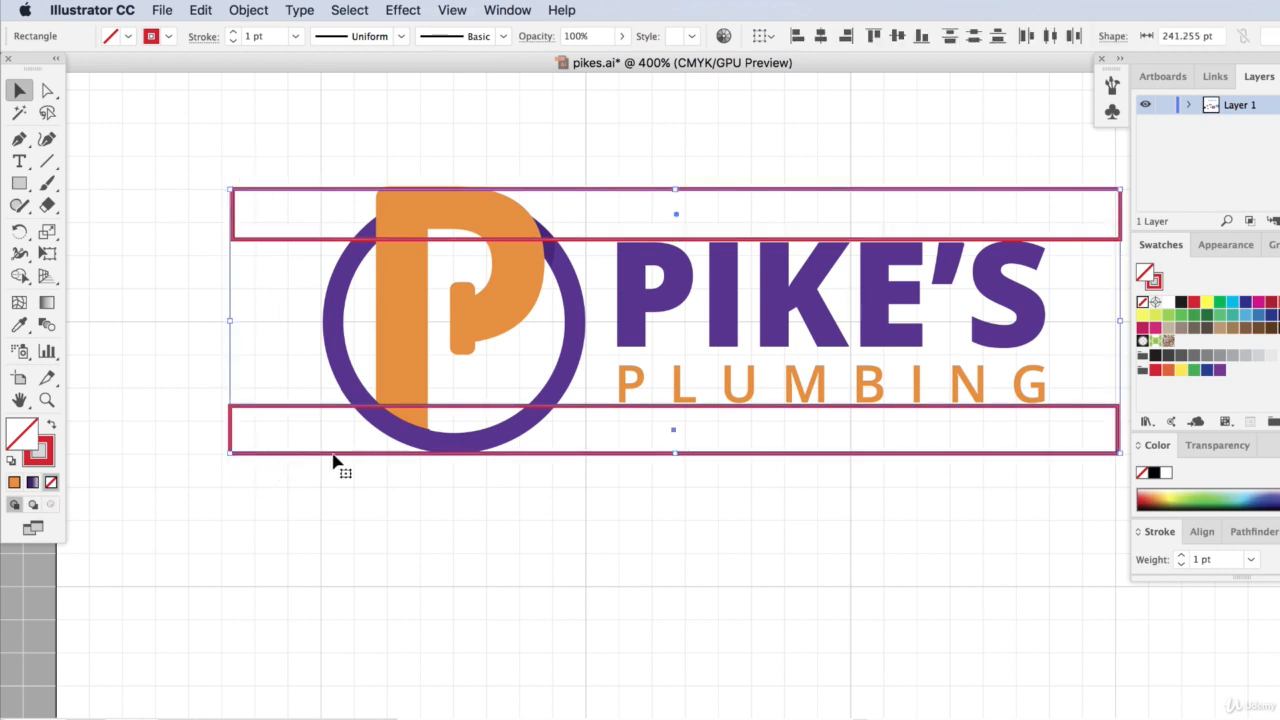
key("Delete")
left_click(443, 8)
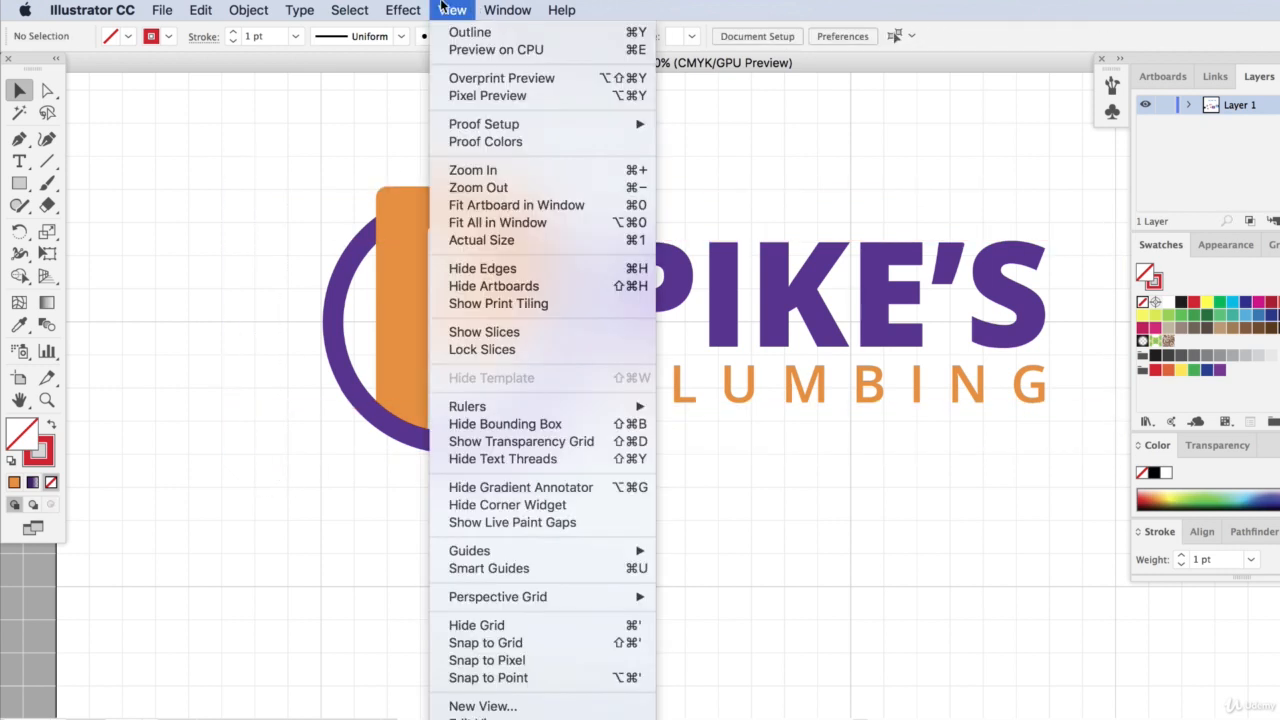
left_click(466, 622)
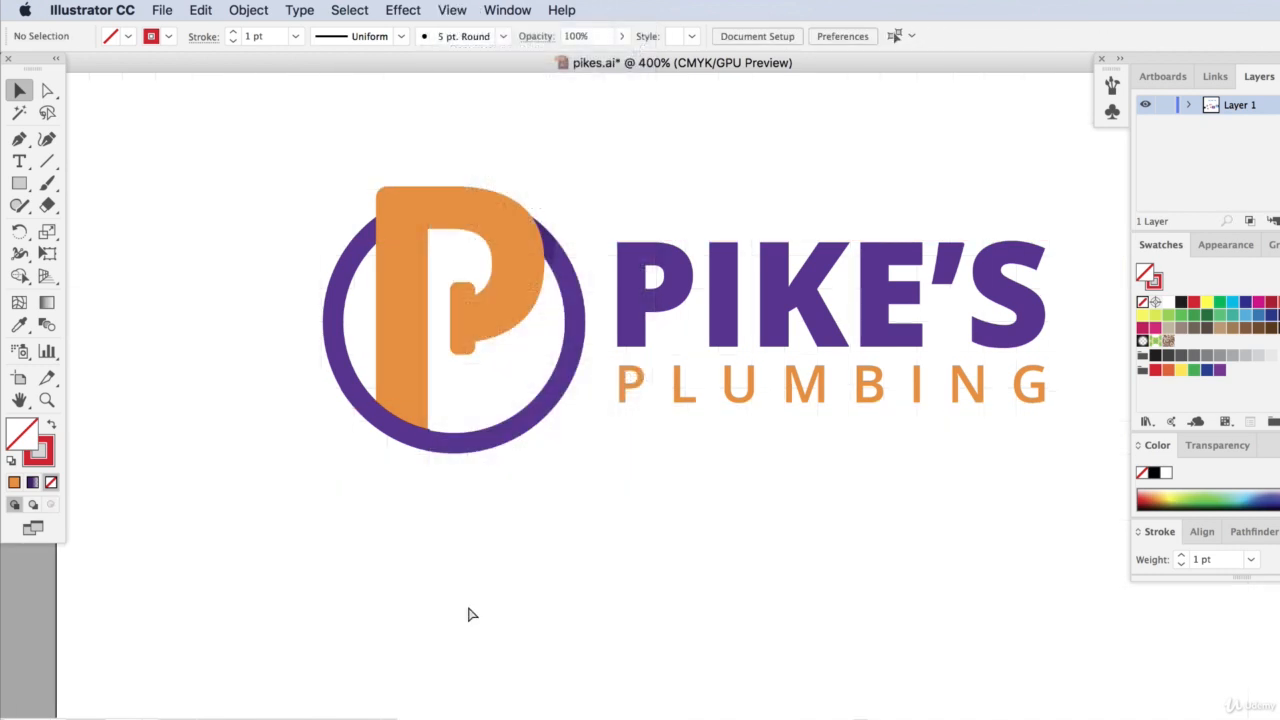
key("super+minus")
key("super+minus")
key("super+minus")
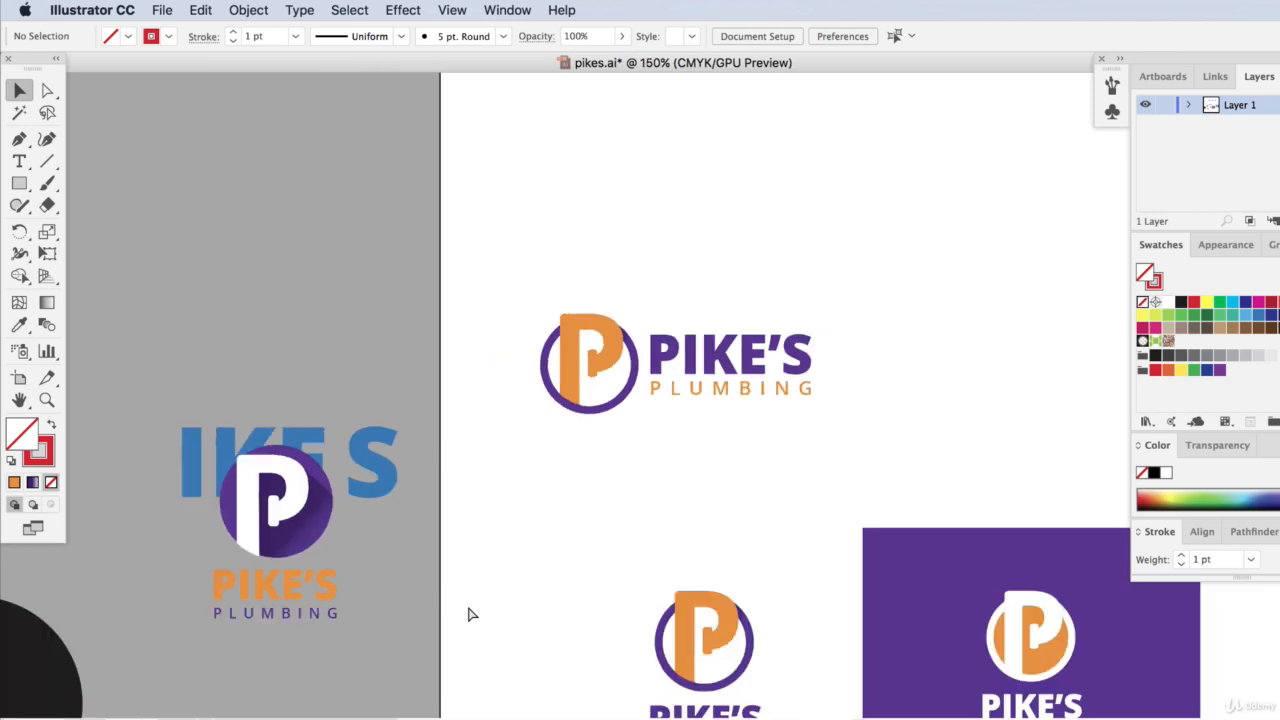
key("super+plus")
key("super+minus")
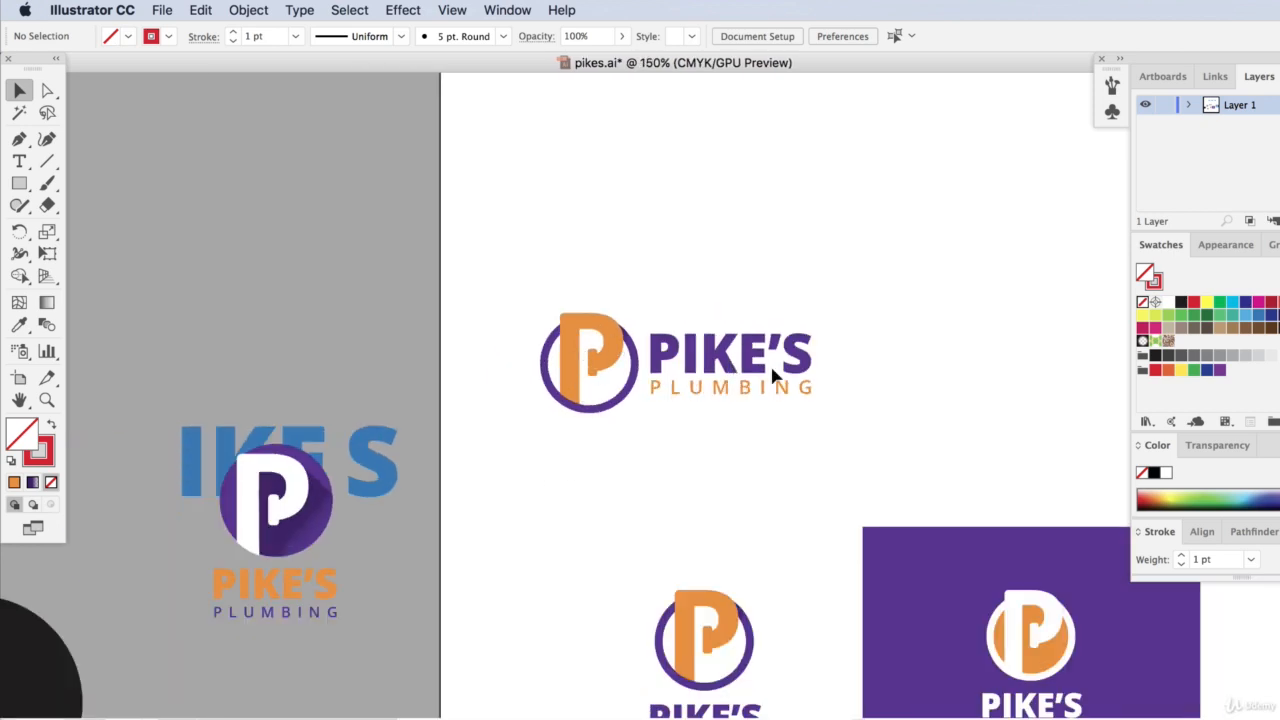
left_click_drag(760, 304, 820, 408)
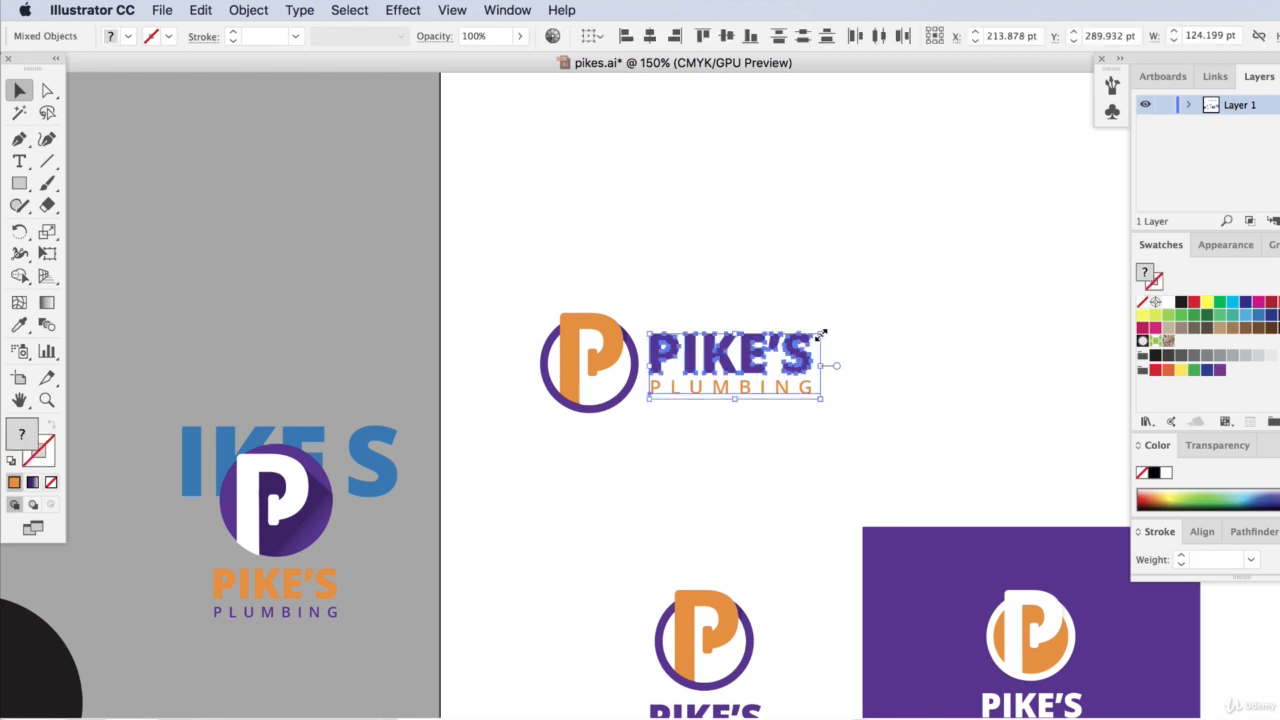
left_click_drag(526, 275, 800, 462)
left_click_drag(822, 316, 728, 338)
left_click(855, 483)
key("super+z")
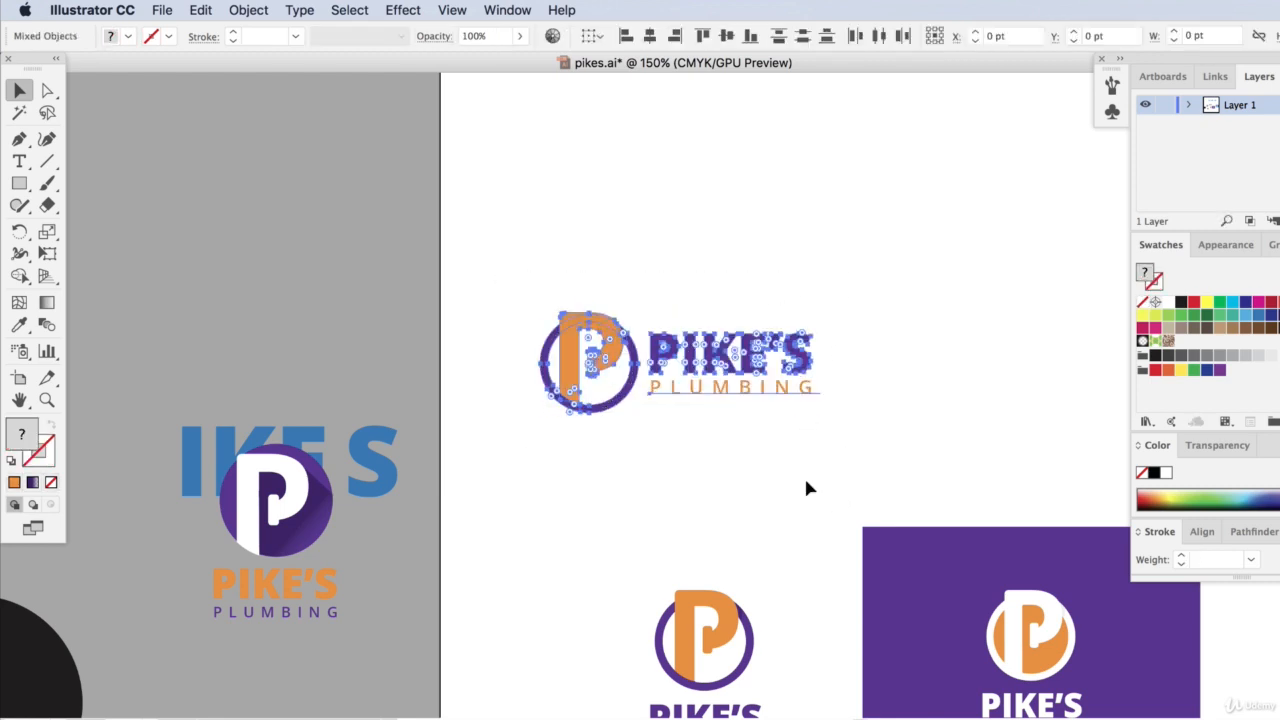
left_click(692, 206)
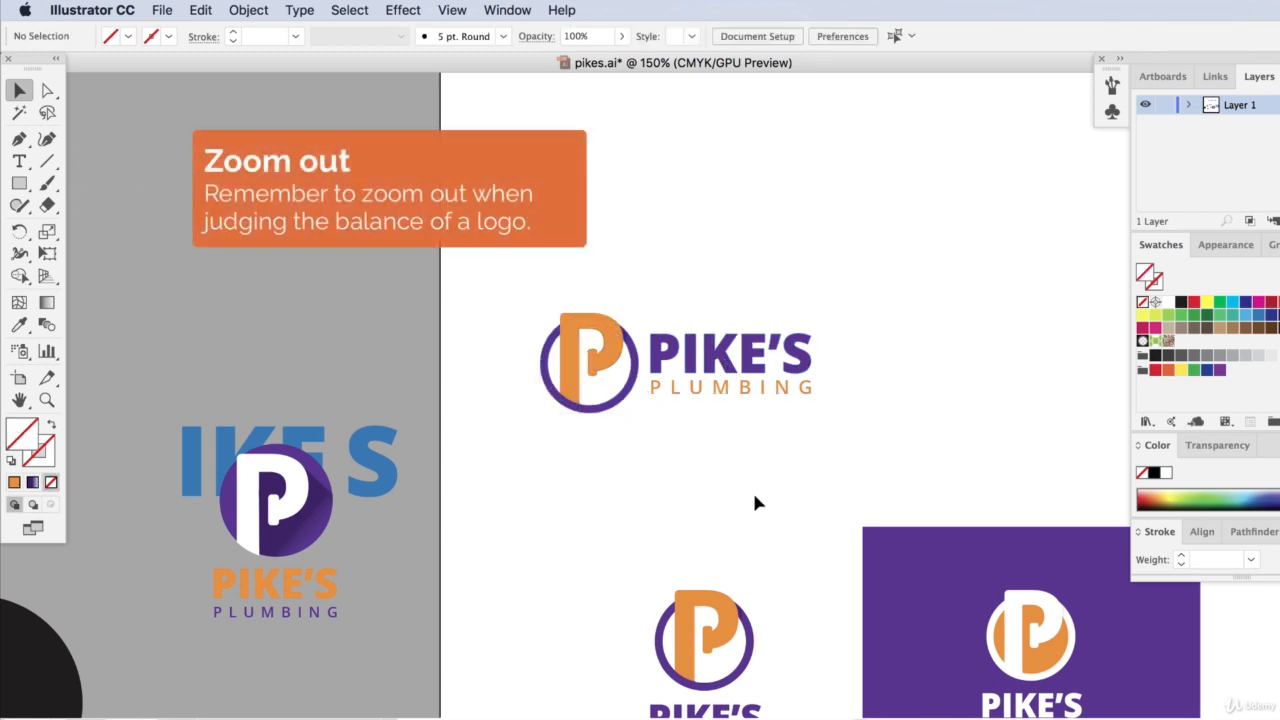
Nudge the PIKE'S PLUMBING text beside the emblem 2 pt right and about 3 pt down
left_click_drag(677, 303, 737, 412)
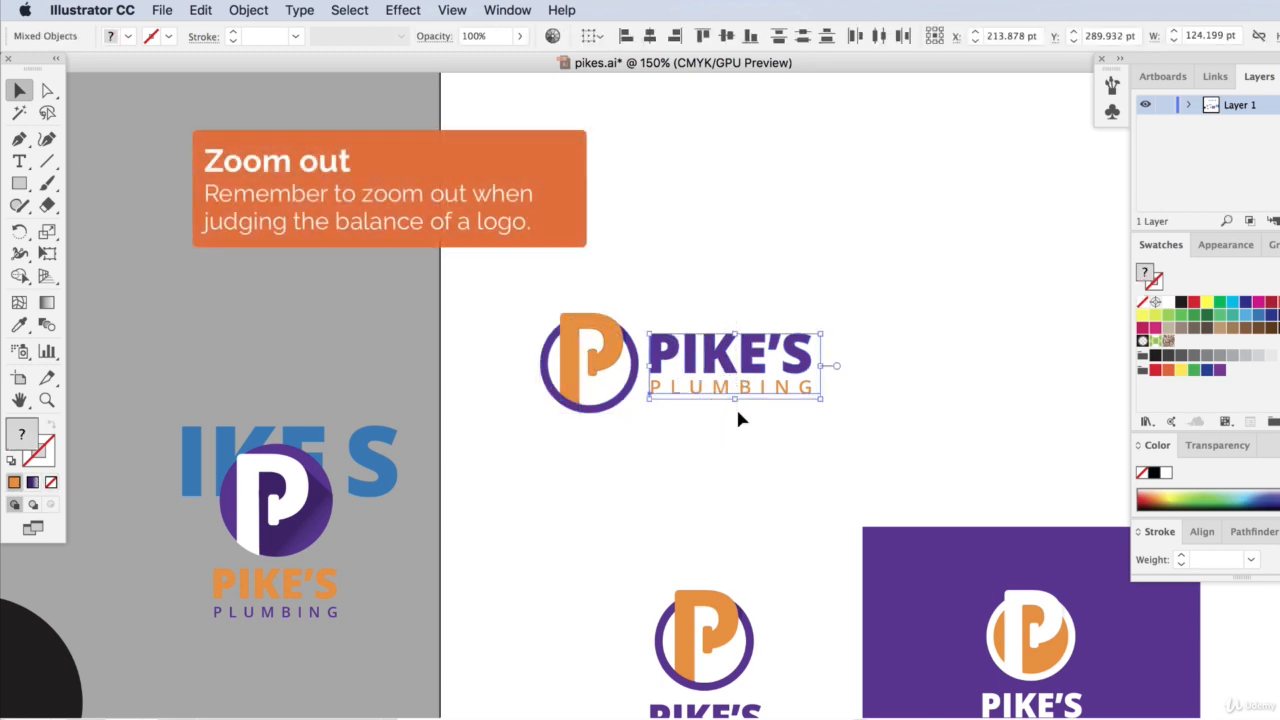
key("Right")
key("Right")
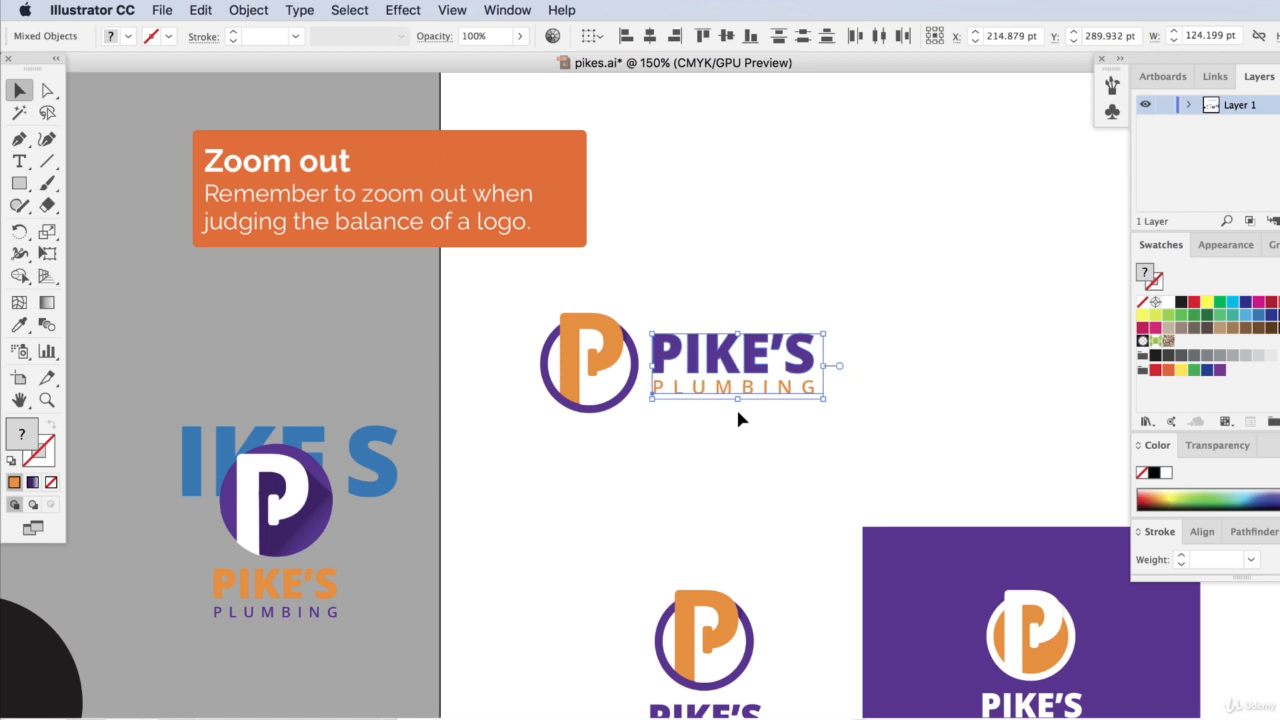
left_click(666, 489)
left_click_drag(668, 296, 798, 404)
key("Down")
key("Down")
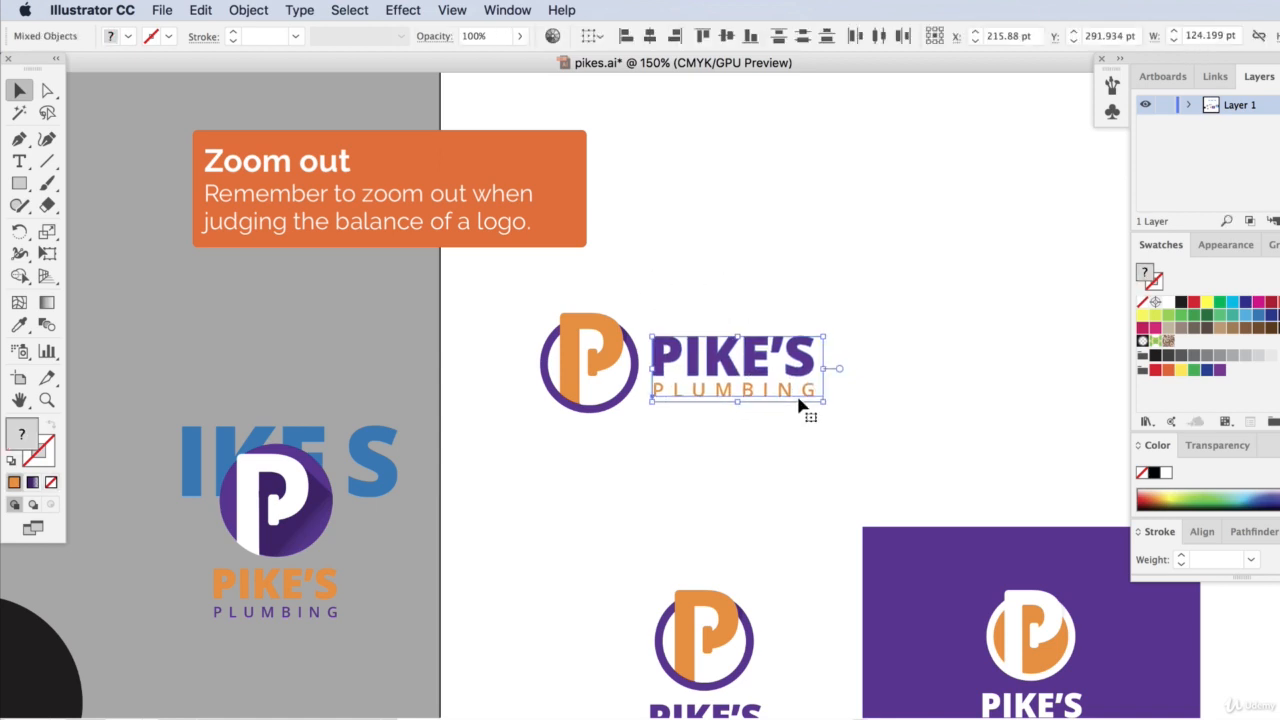
left_click(798, 280)
Examine up close how the horizontal logo's text balances against the P and the circle of the emblem
key("super+equal")
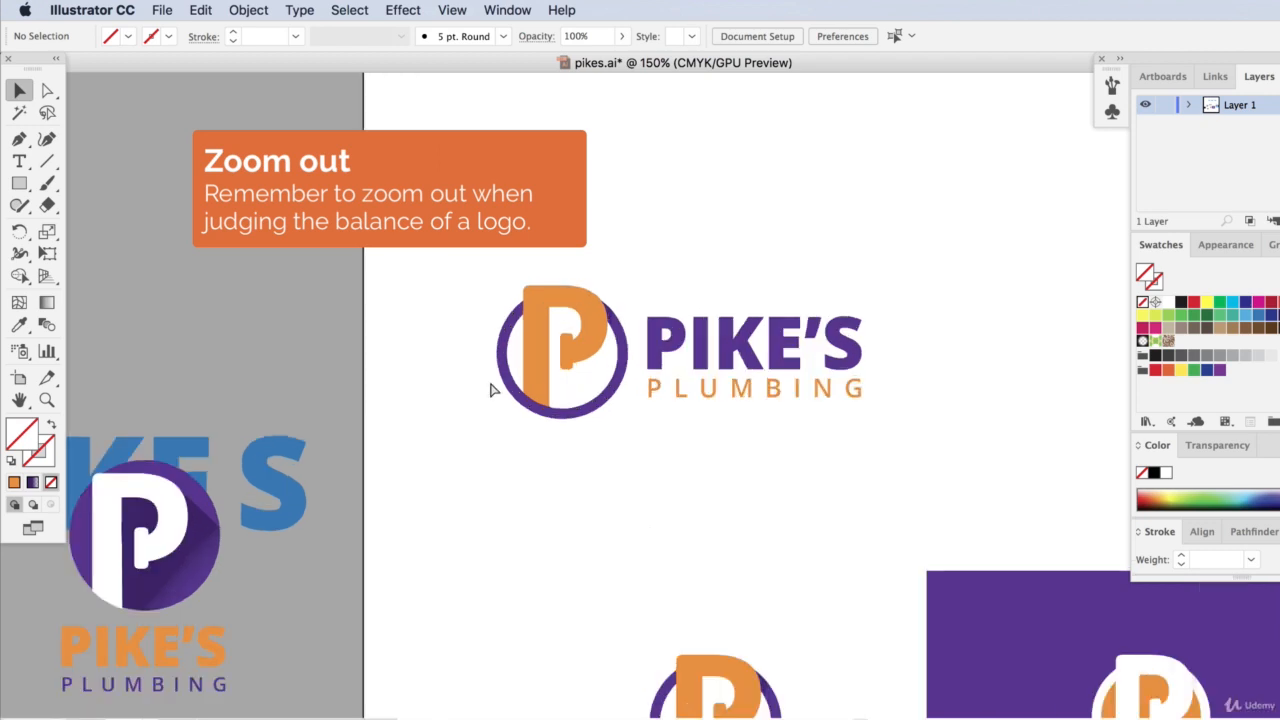
left_click_drag(737, 200, 934, 485)
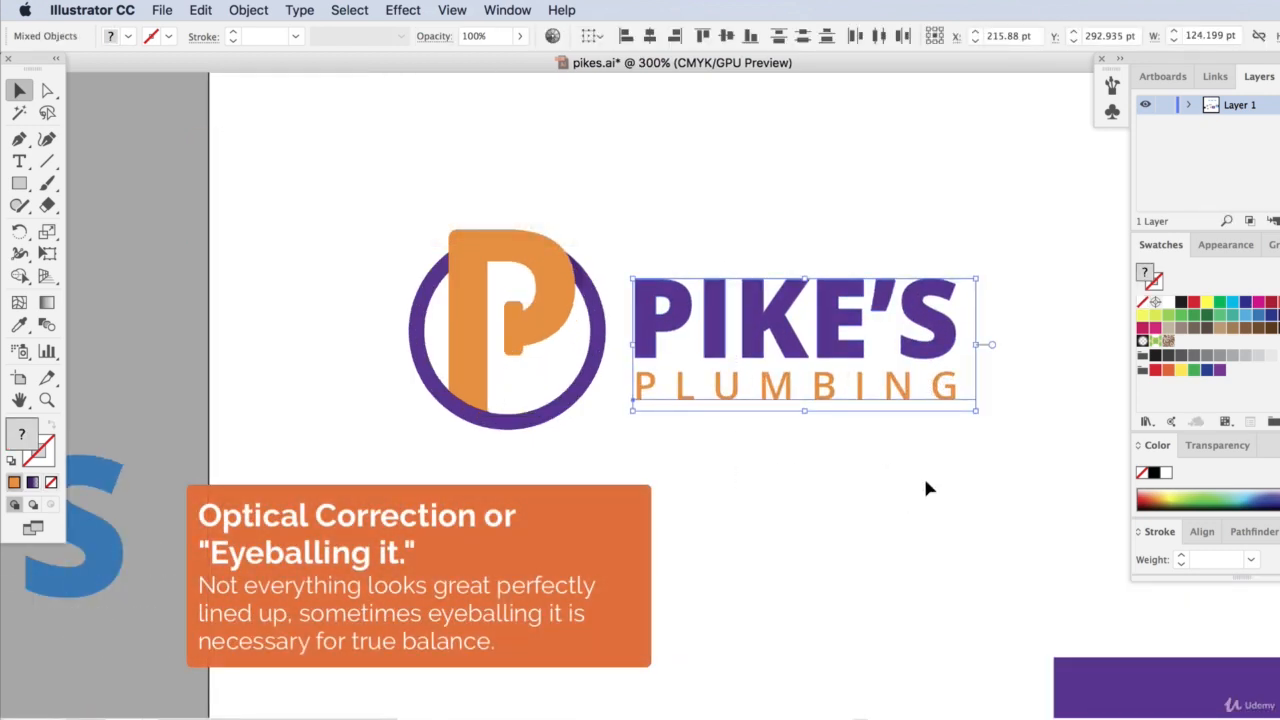
left_click(582, 168)
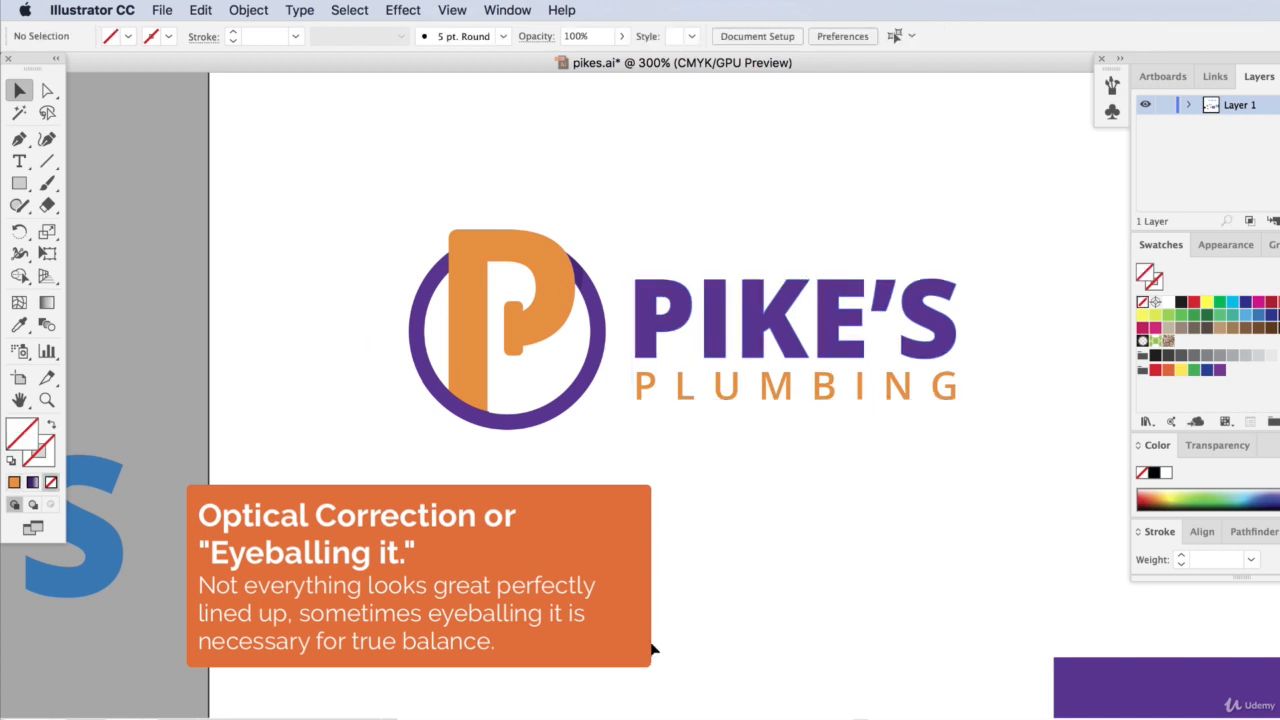
left_click(545, 295)
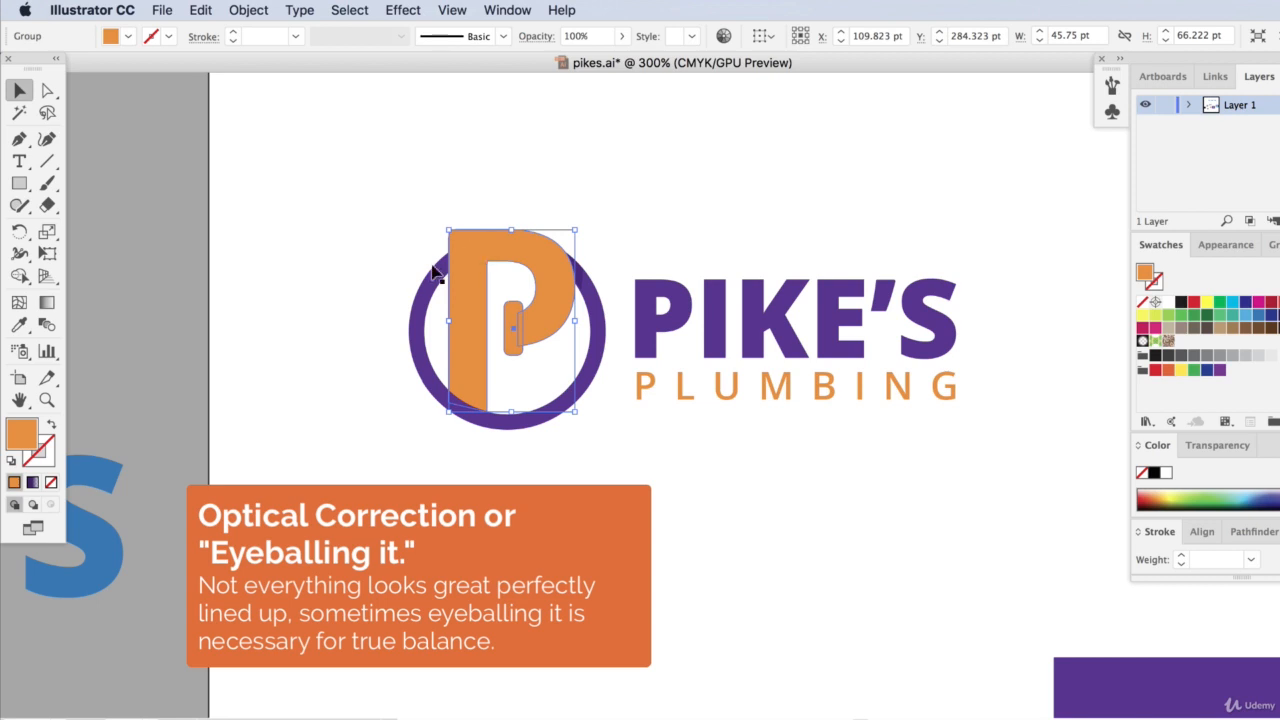
left_click(434, 300)
left_click(479, 225)
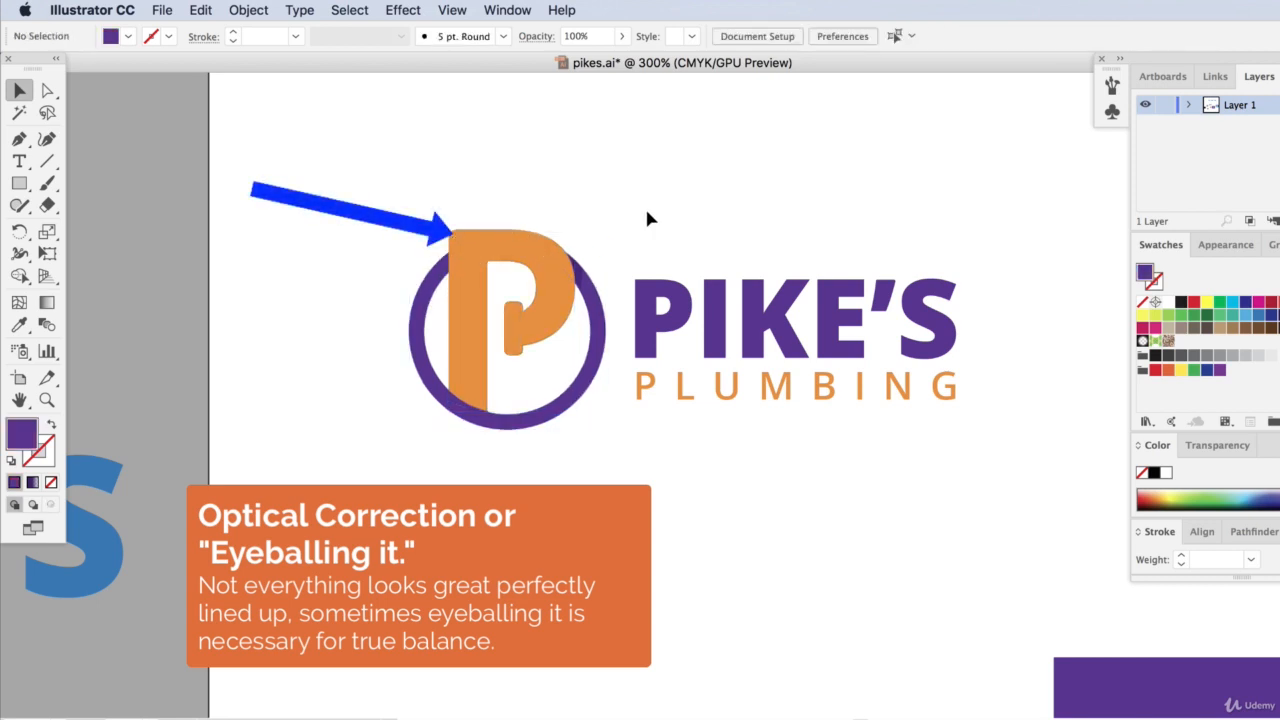
left_click_drag(647, 218, 724, 422)
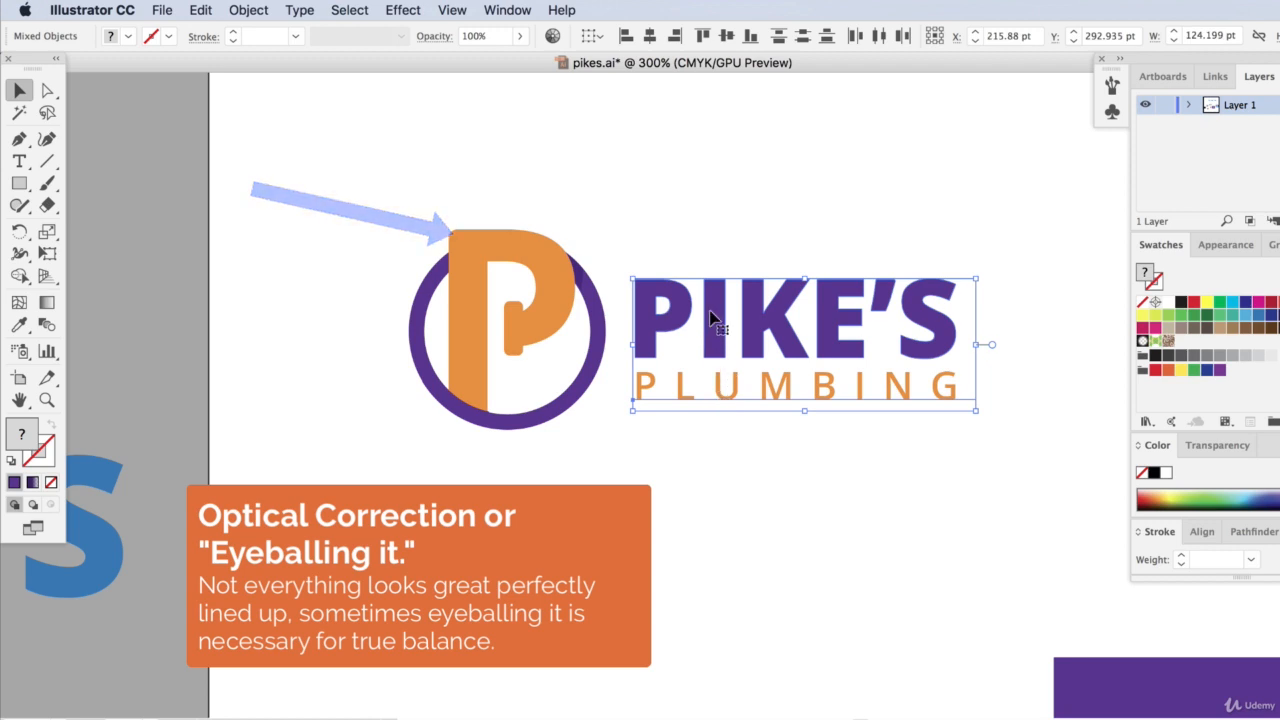
left_click(629, 243)
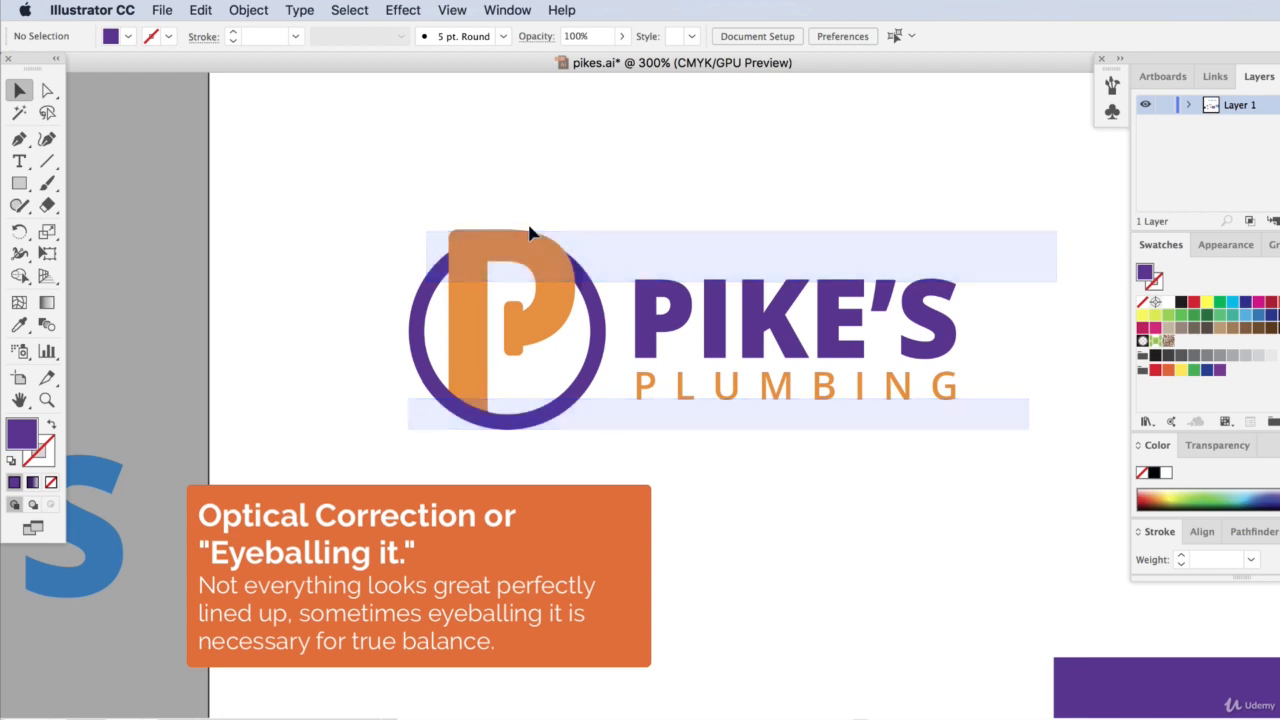
left_click(680, 228)
left_click_drag(680, 228, 778, 420)
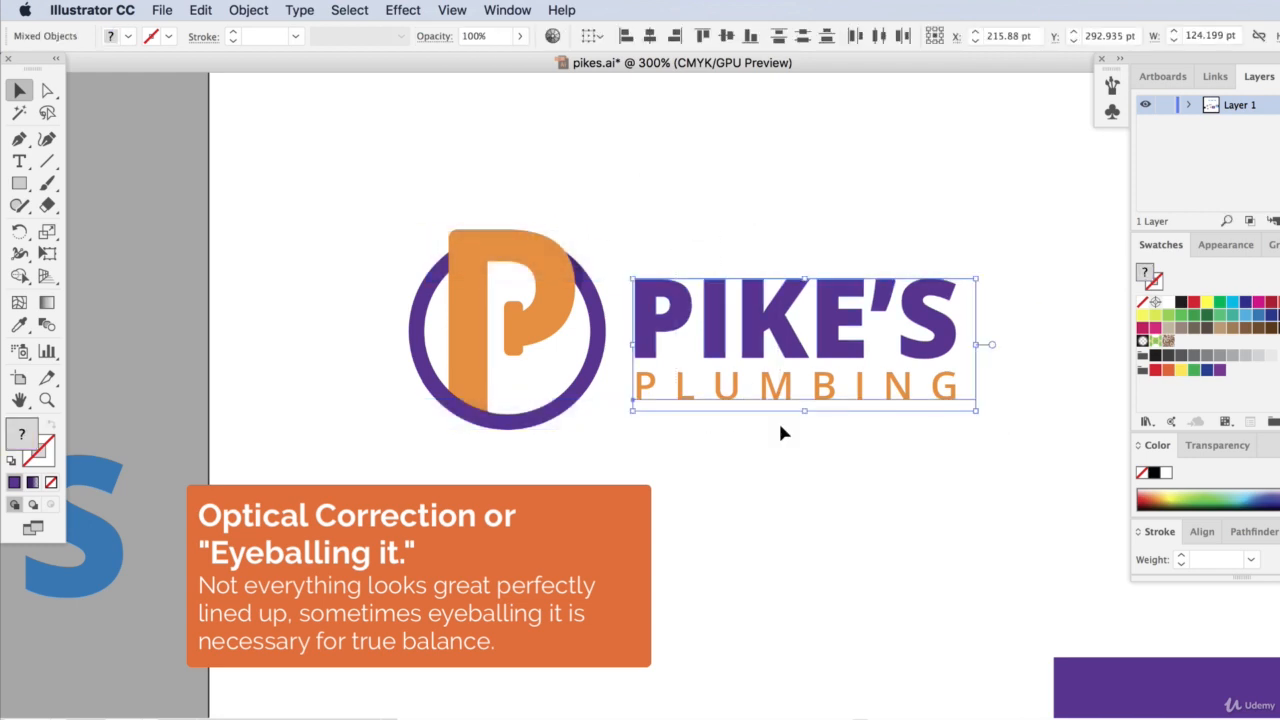
left_click(717, 174)
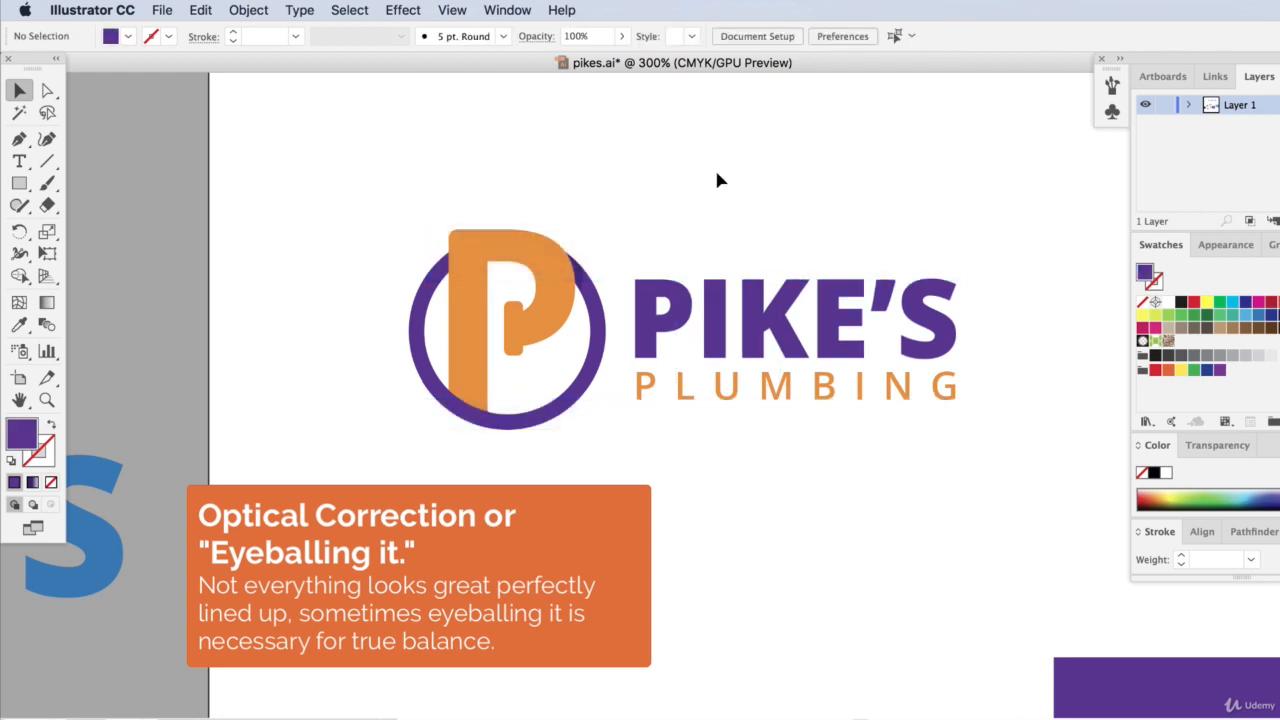
Move the old logo concepts lying beside the artboard farther up and left, away from the artboard
key("super+minus")
key("super+minus")
key("super+minus")
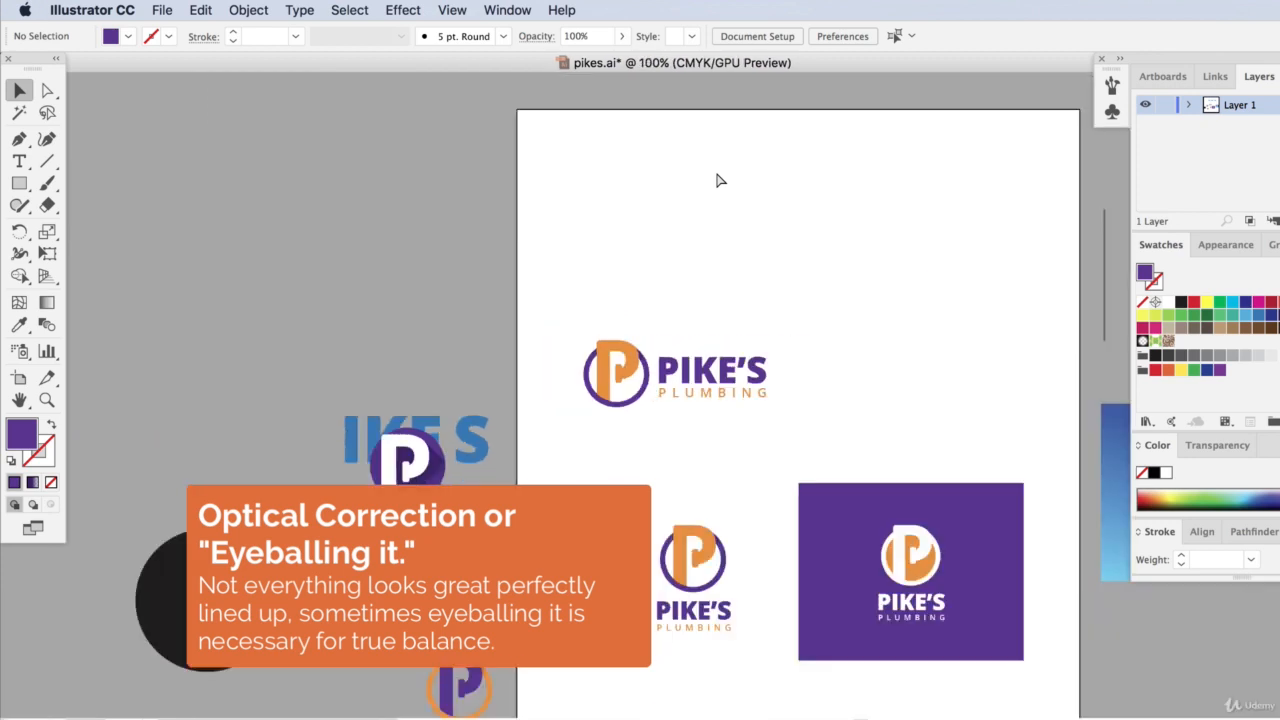
scroll(770, 330, "down", 5)
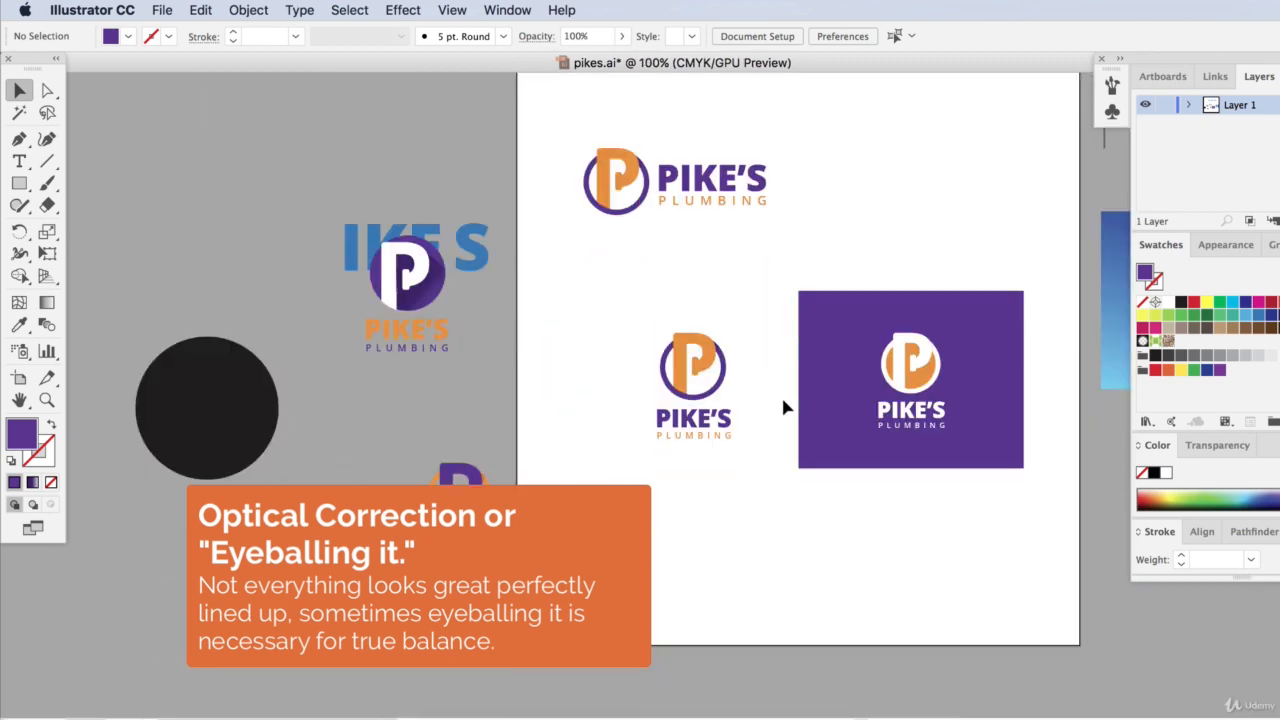
left_click_drag(422, 310, 268, 266)
left_click(735, 385)
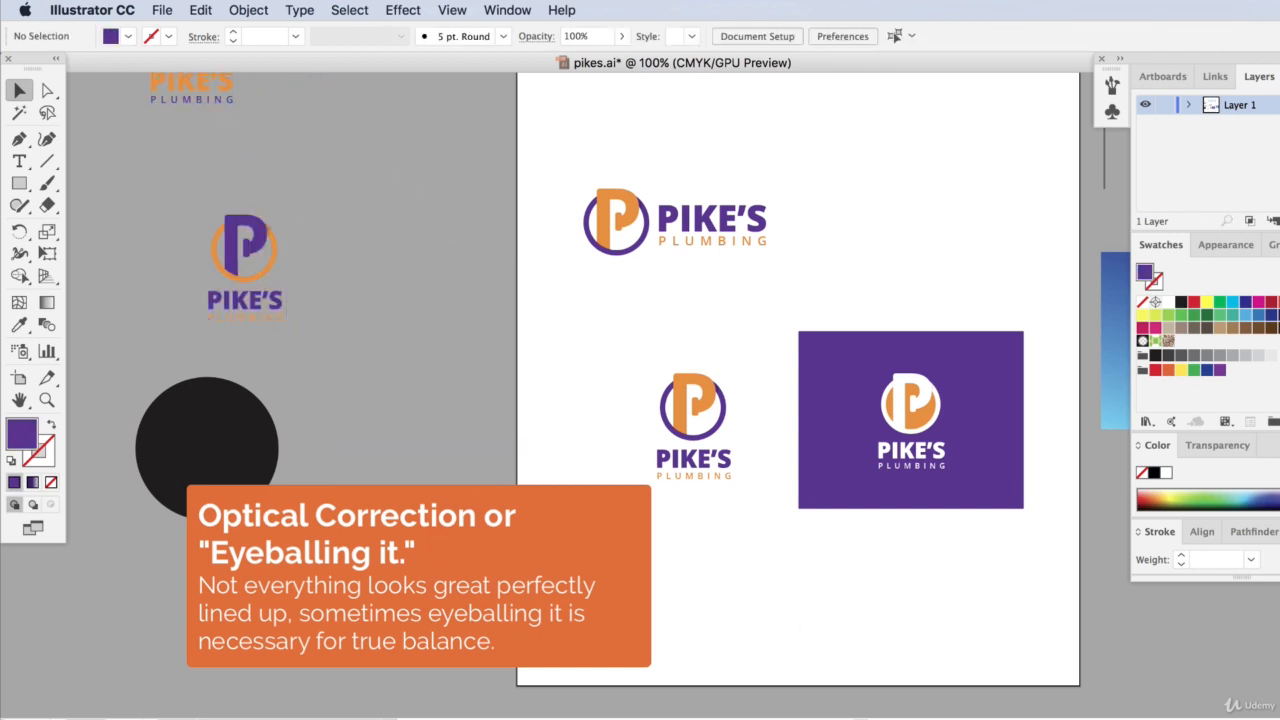
Place a copy of the horizontal logo above the stacked logo on the purple background
left_click_drag(862, 718, 868, 718)
mouse_move(447, 145)
left_mouse_down()
mouse_move(634, 249)
mouse_move(660, 278)
mouse_move(648, 246)
mouse_move(619, 263)
left_mouse_up()
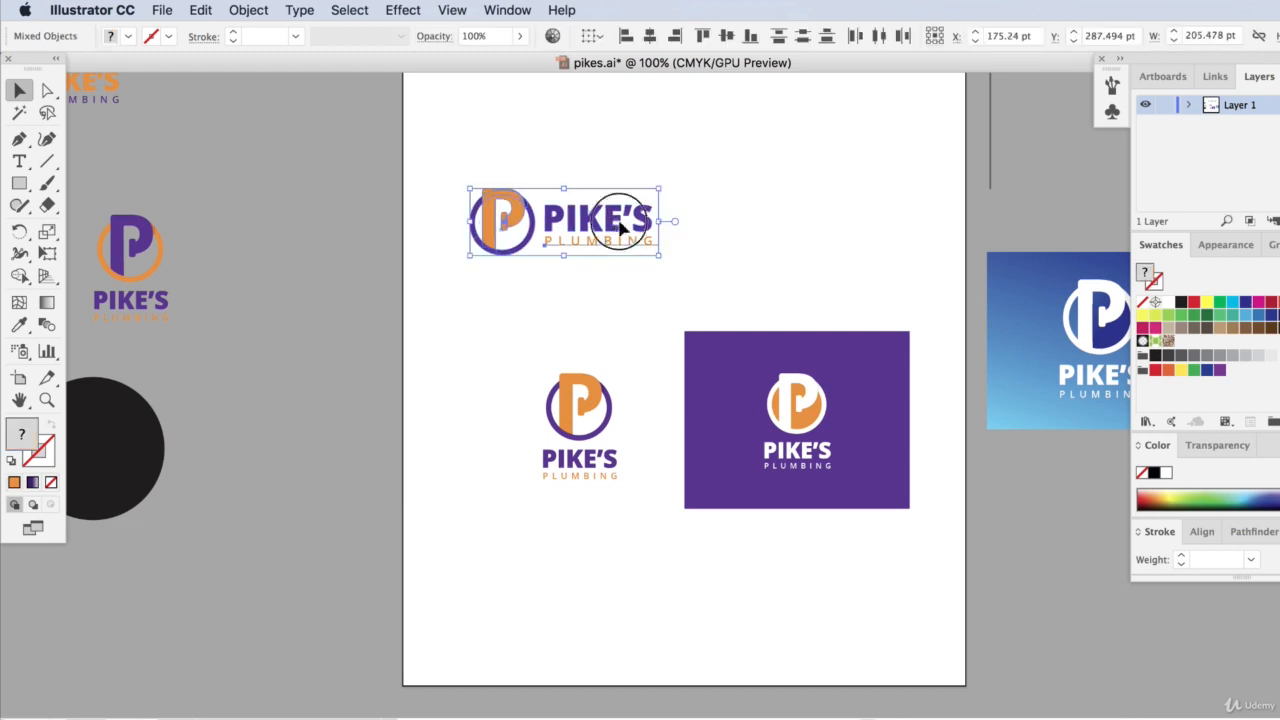
left_click_drag(614, 219, 840, 236)
left_click(678, 296)
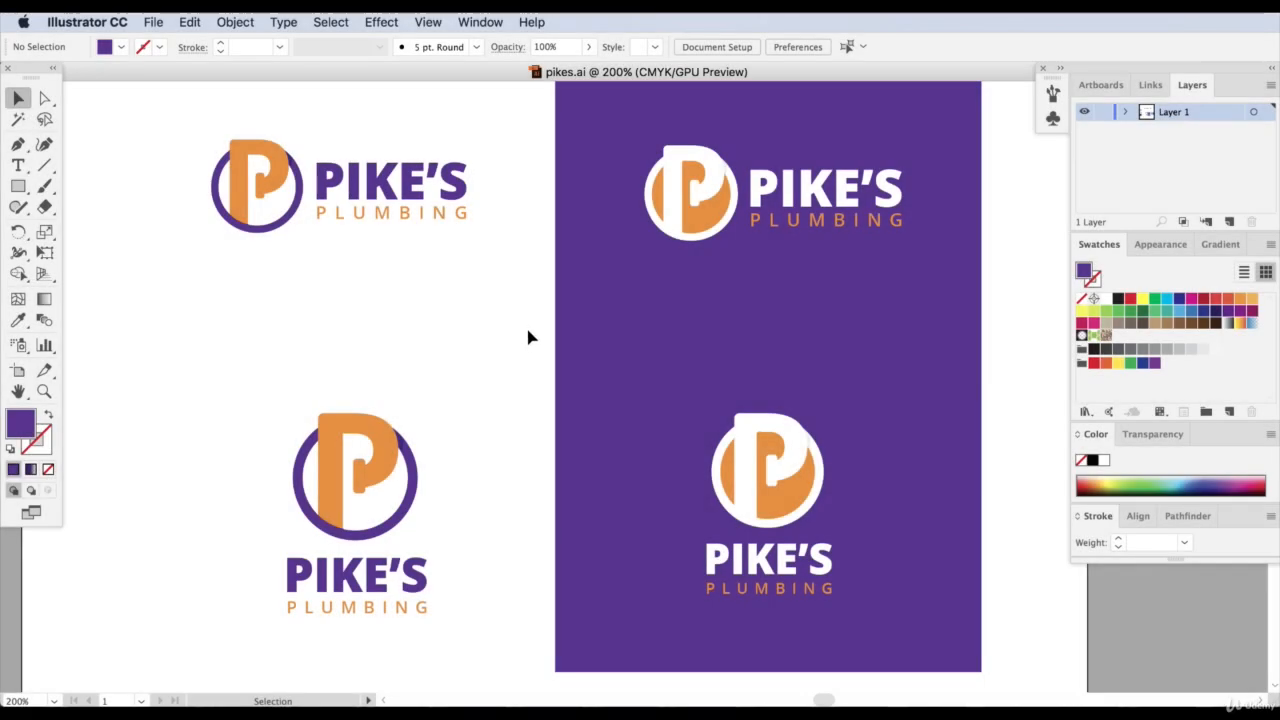
Start editing the artboards from the document setup
scroll(408, 436, "up", 1)
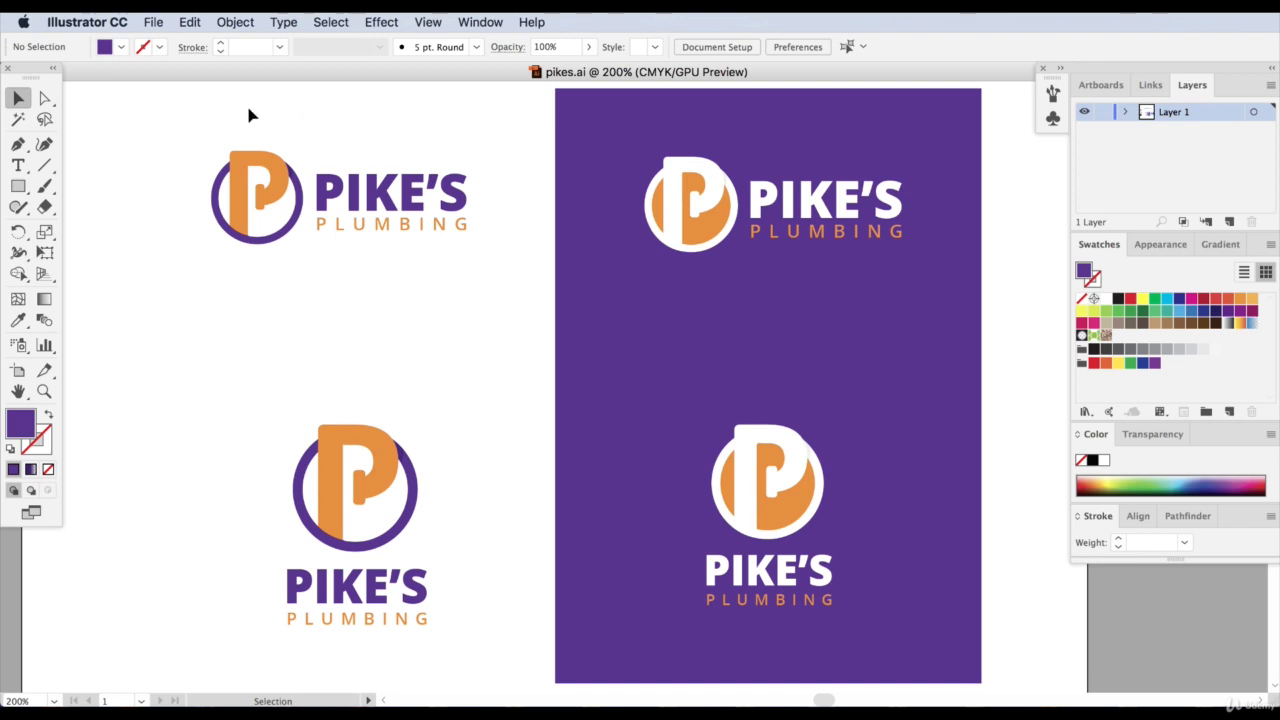
left_click(150, 21)
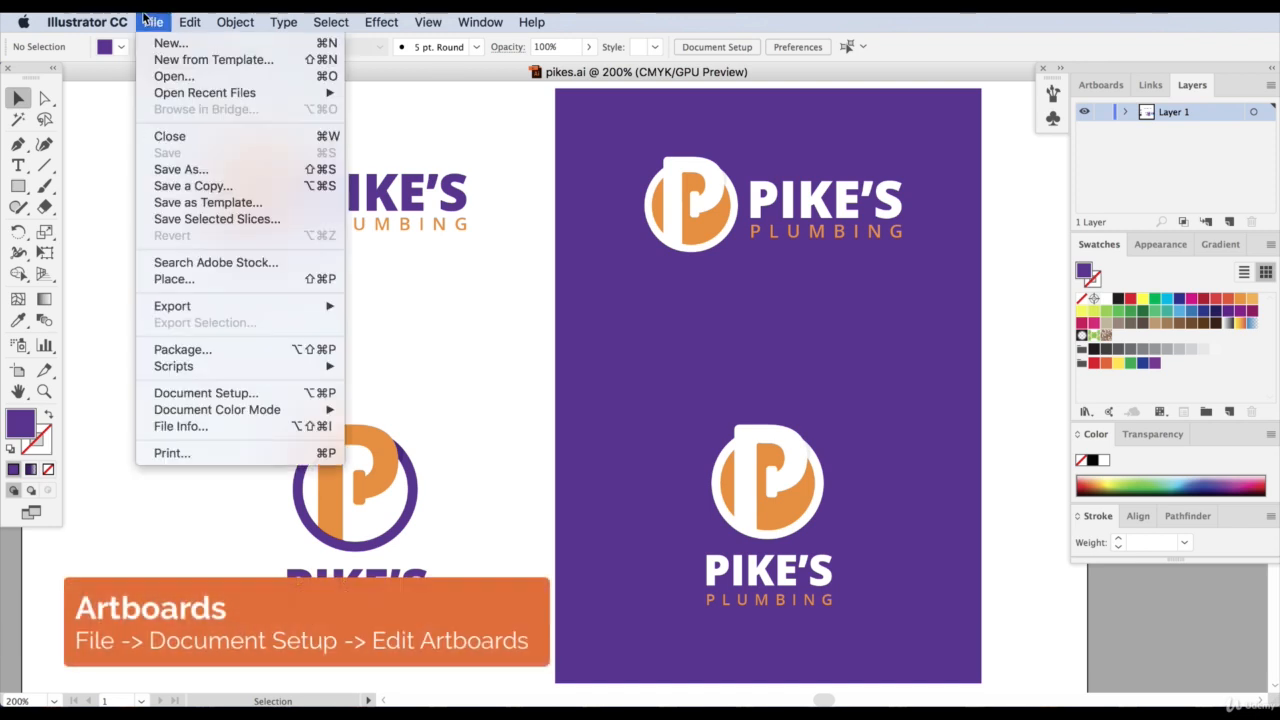
left_click(206, 393)
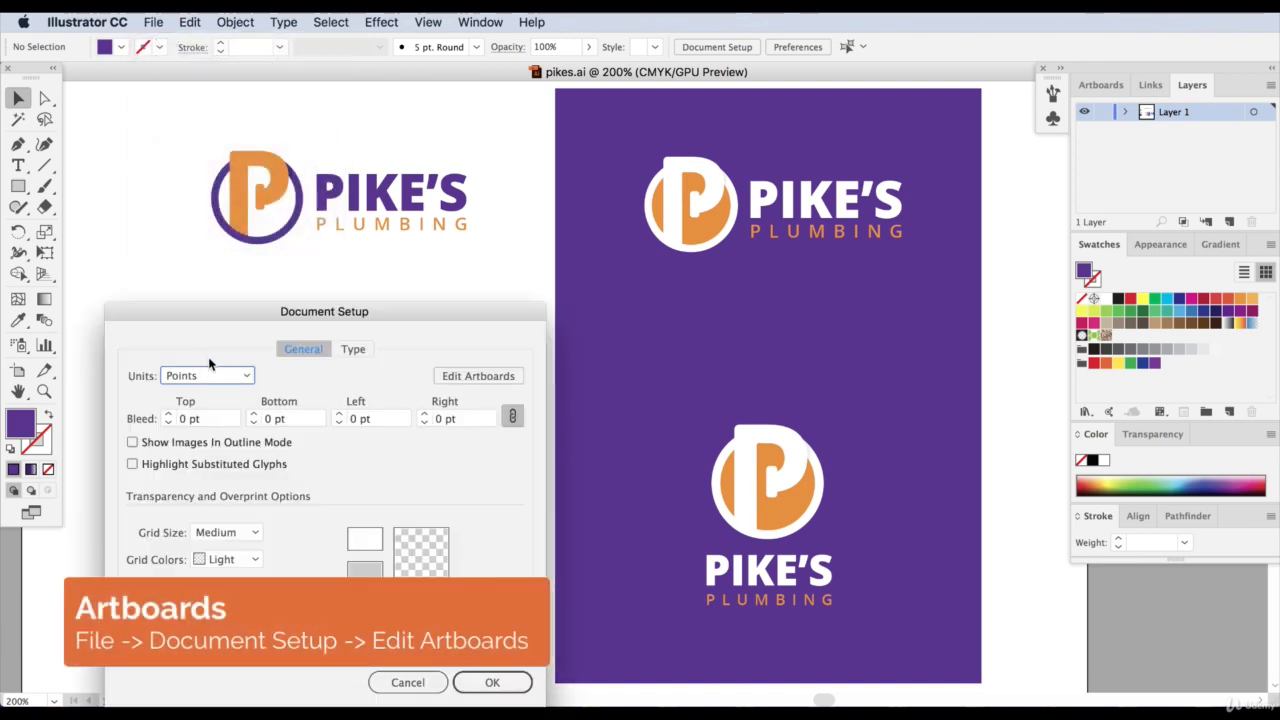
left_click_drag(220, 296, 200, 254)
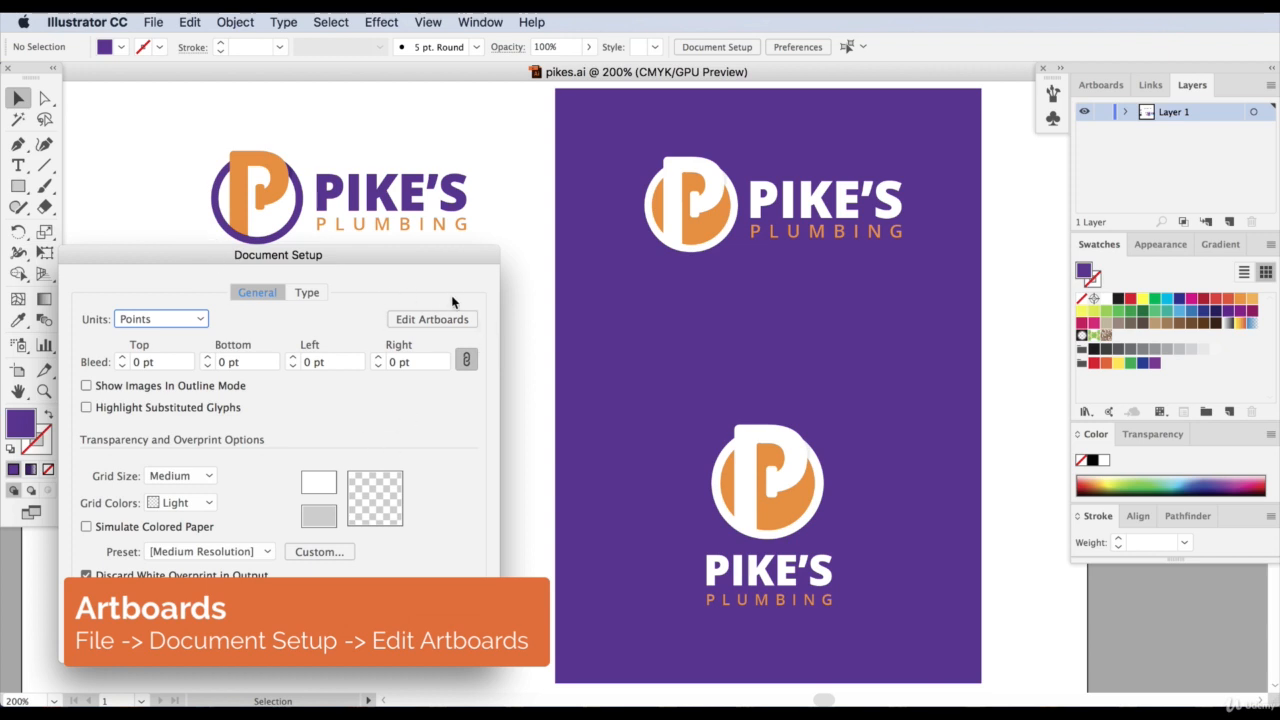
left_click(430, 318)
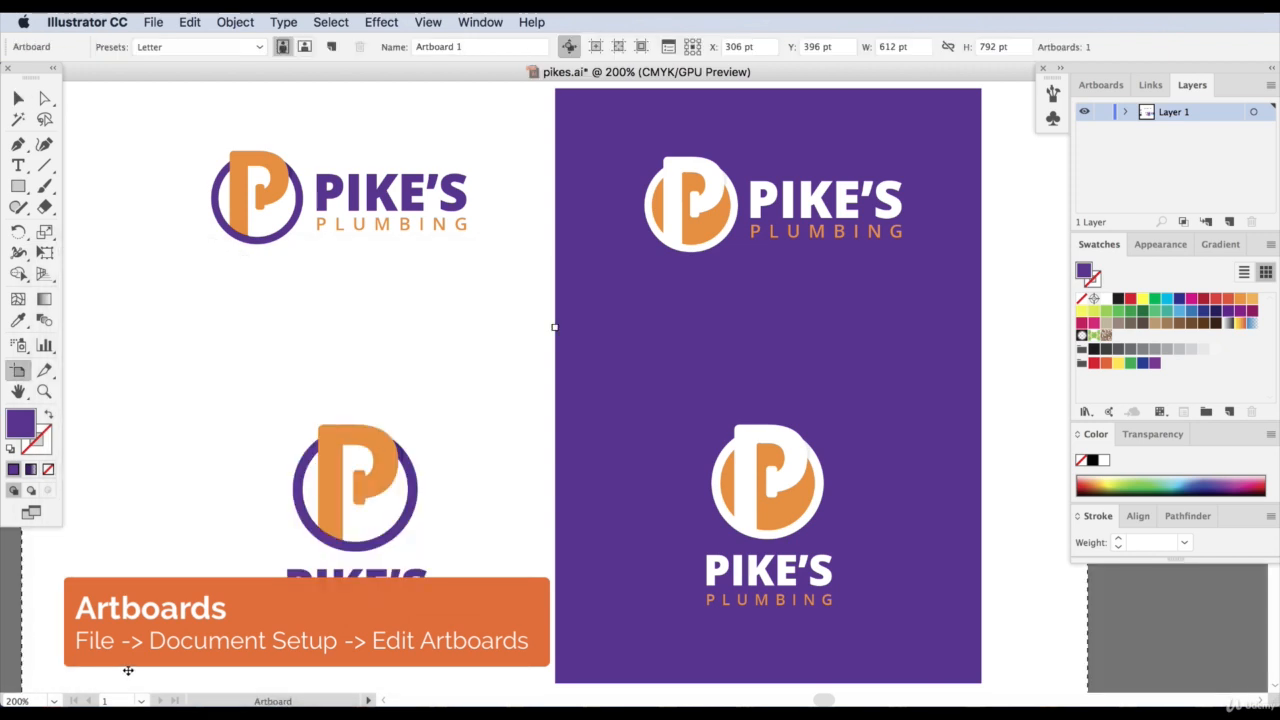
Crop the artboard around the horizontal logo on white to about 173 by 75 pt
key("super+minus")
key("super+minus")
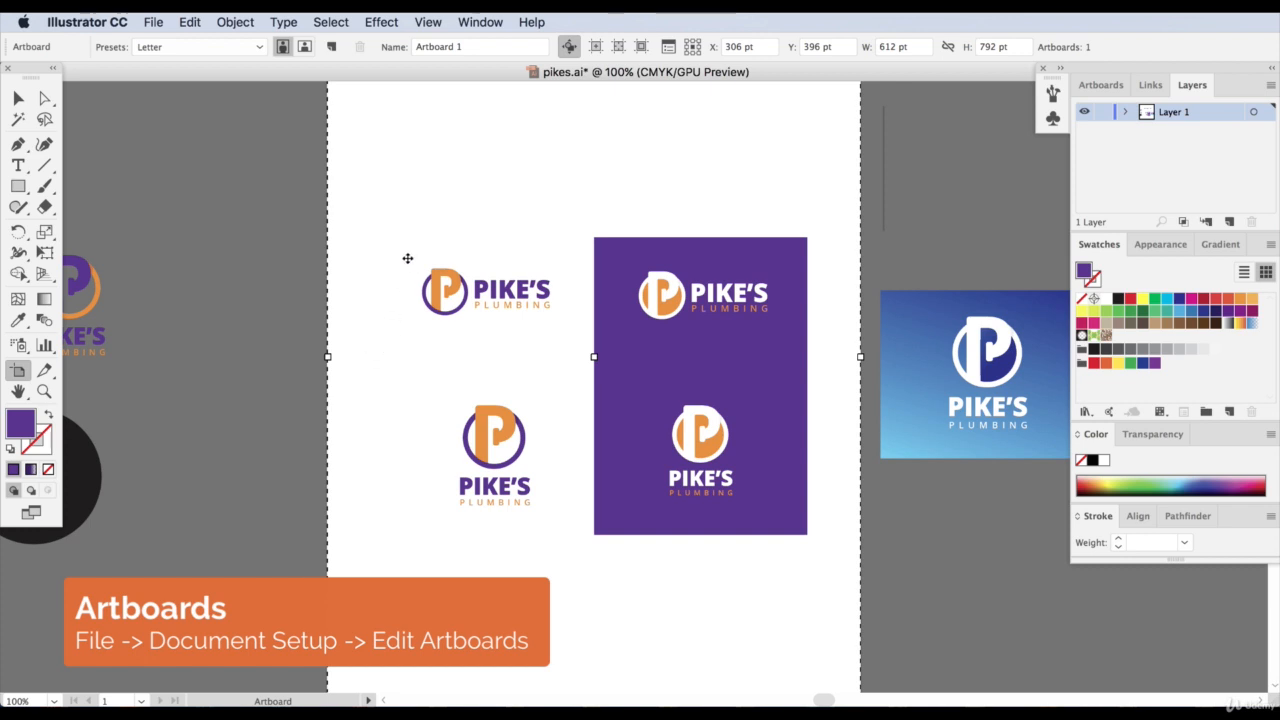
scroll(403, 302, "up", 5)
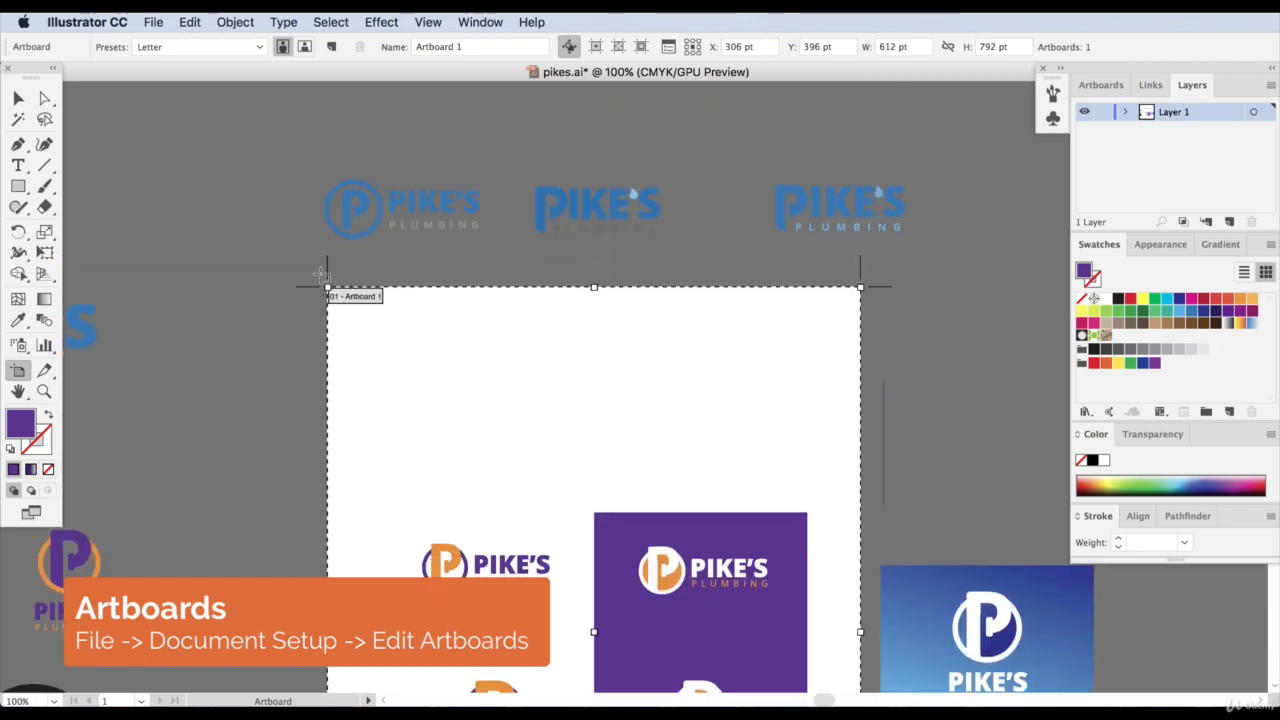
left_click_drag(327, 287, 402, 516)
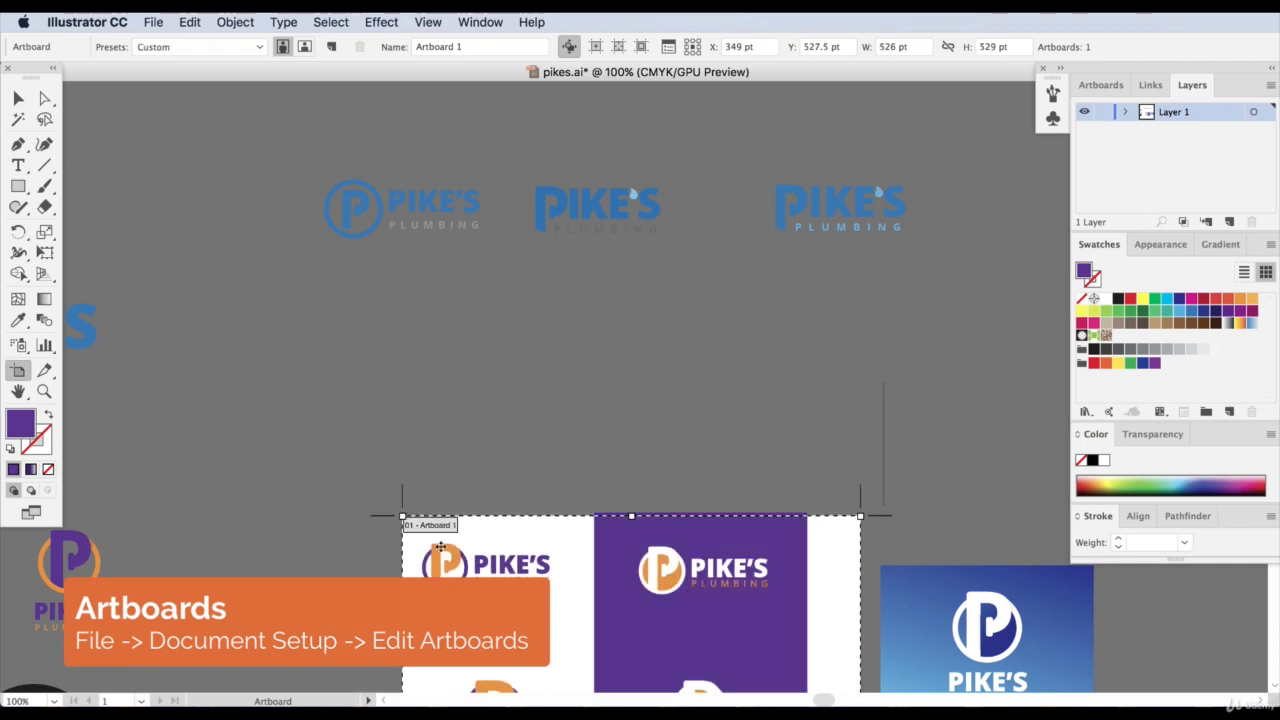
scroll(686, 598, "down", 10)
scroll(842, 471, "up", 6)
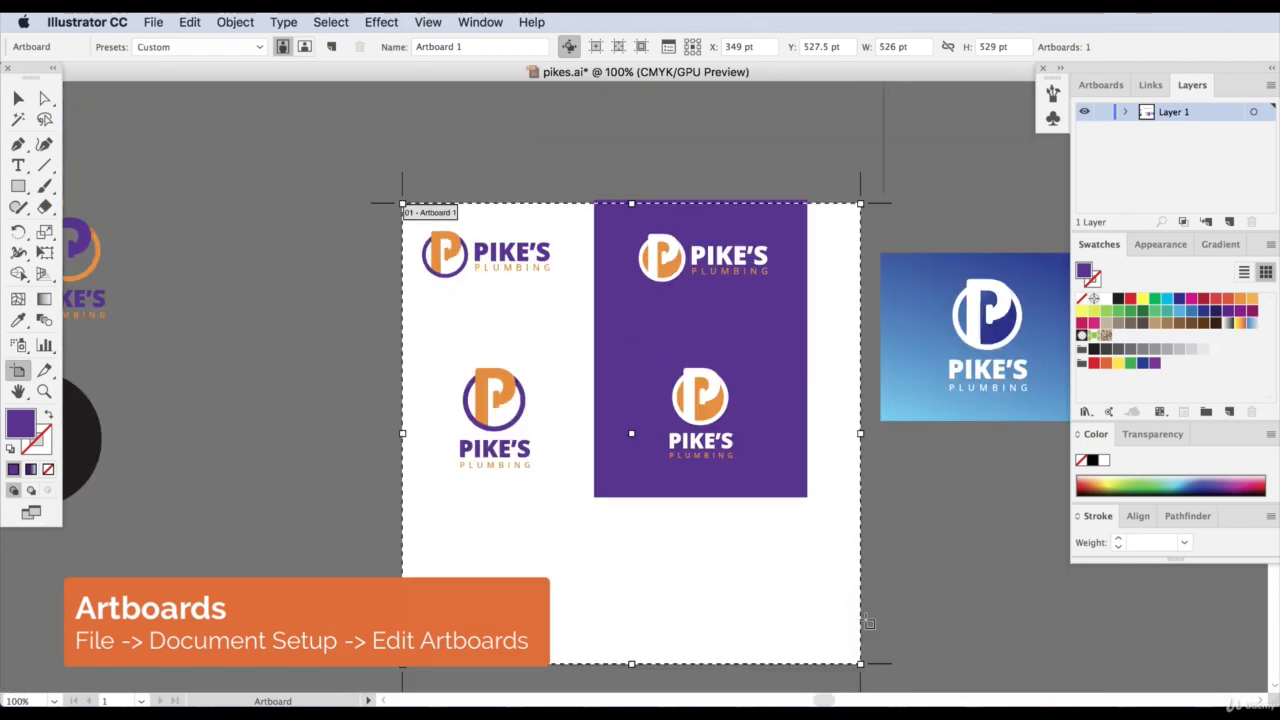
left_click_drag(866, 672, 563, 286)
left_click_drag(404, 205, 411, 221)
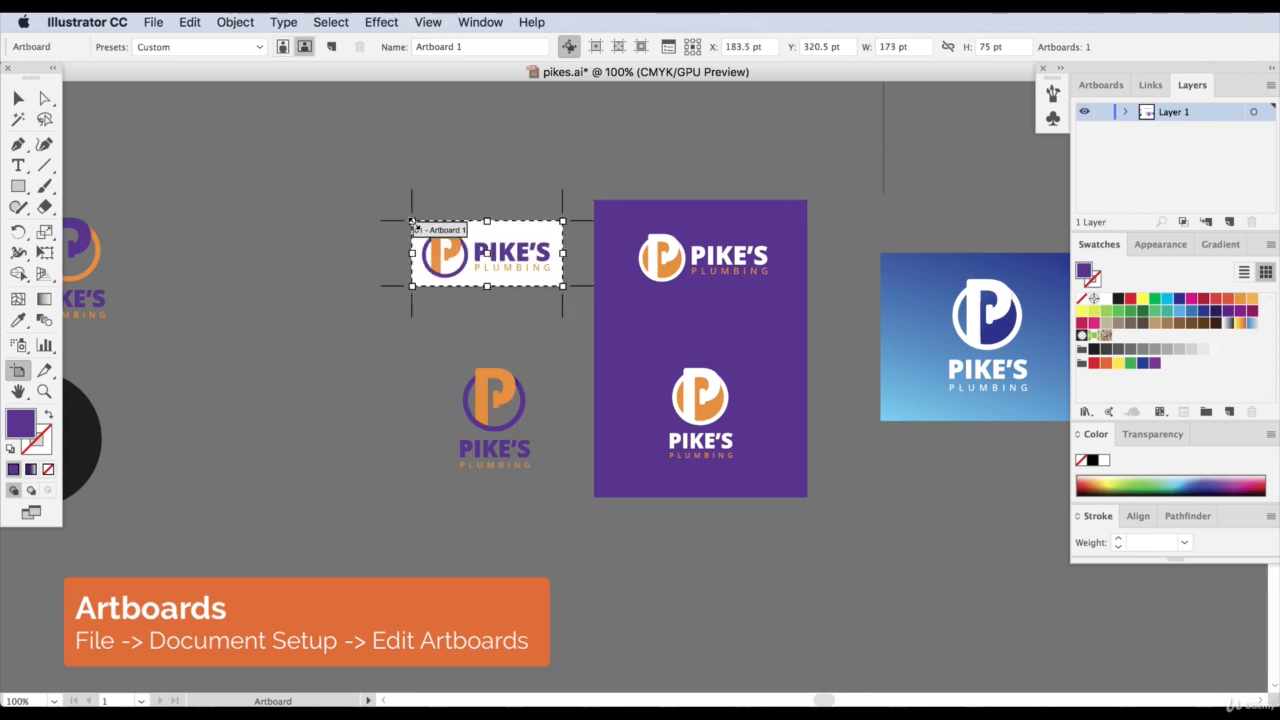
Tighten the artboard around the horizontal logo to about 165.5 by 69 pt, leaving even white space around it
key("super+equal")
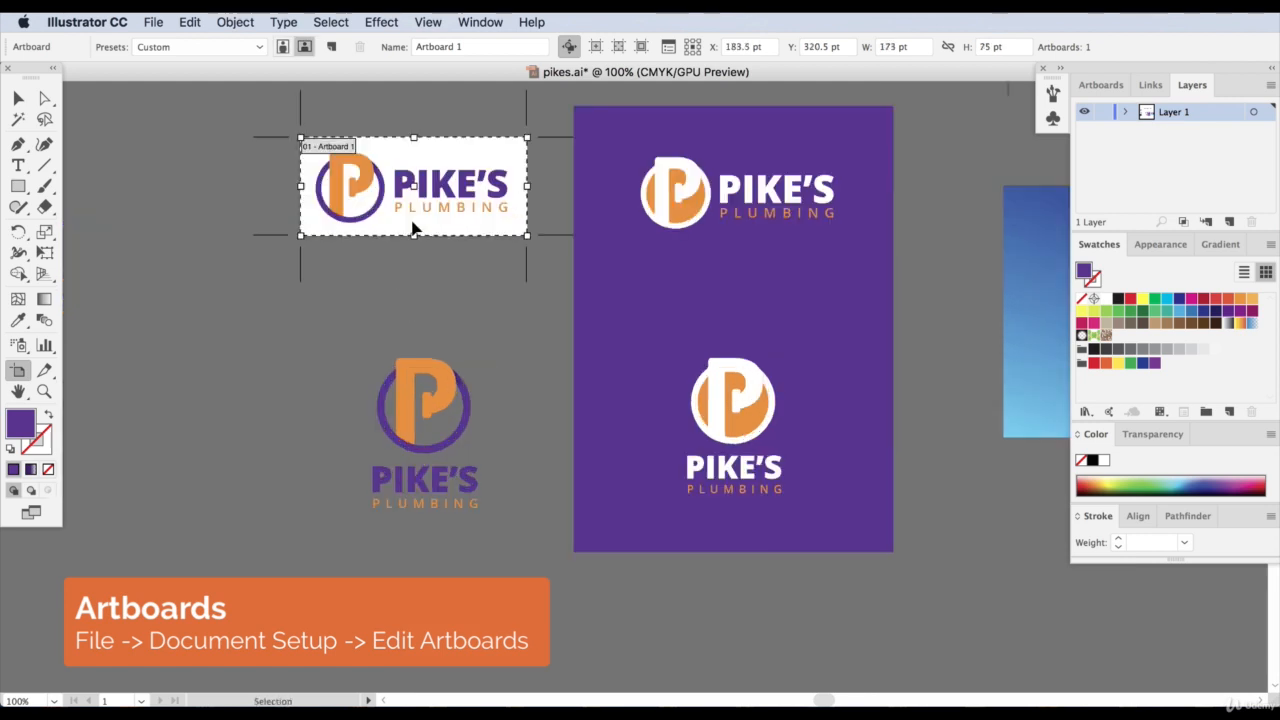
key("super+equal")
scroll(441, 254, "up", 2)
scroll(441, 254, "up", 1)
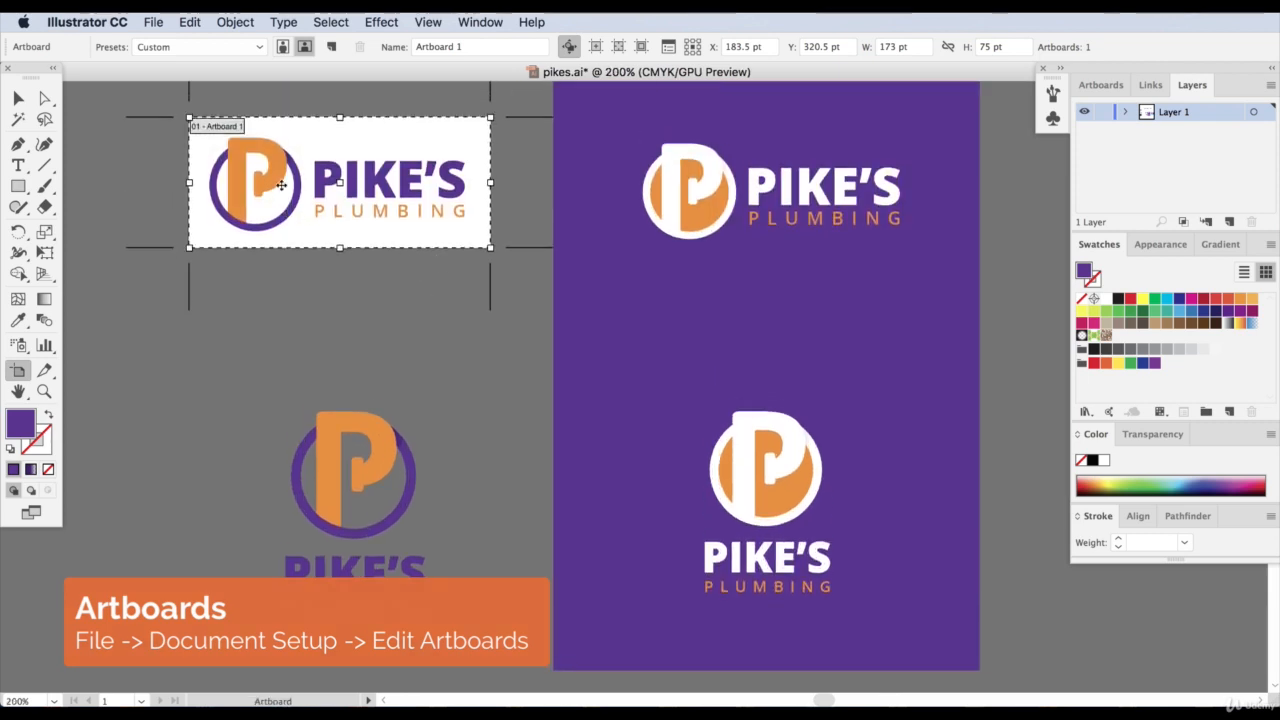
left_click_drag(489, 119, 483, 123)
left_click_drag(190, 250, 194, 242)
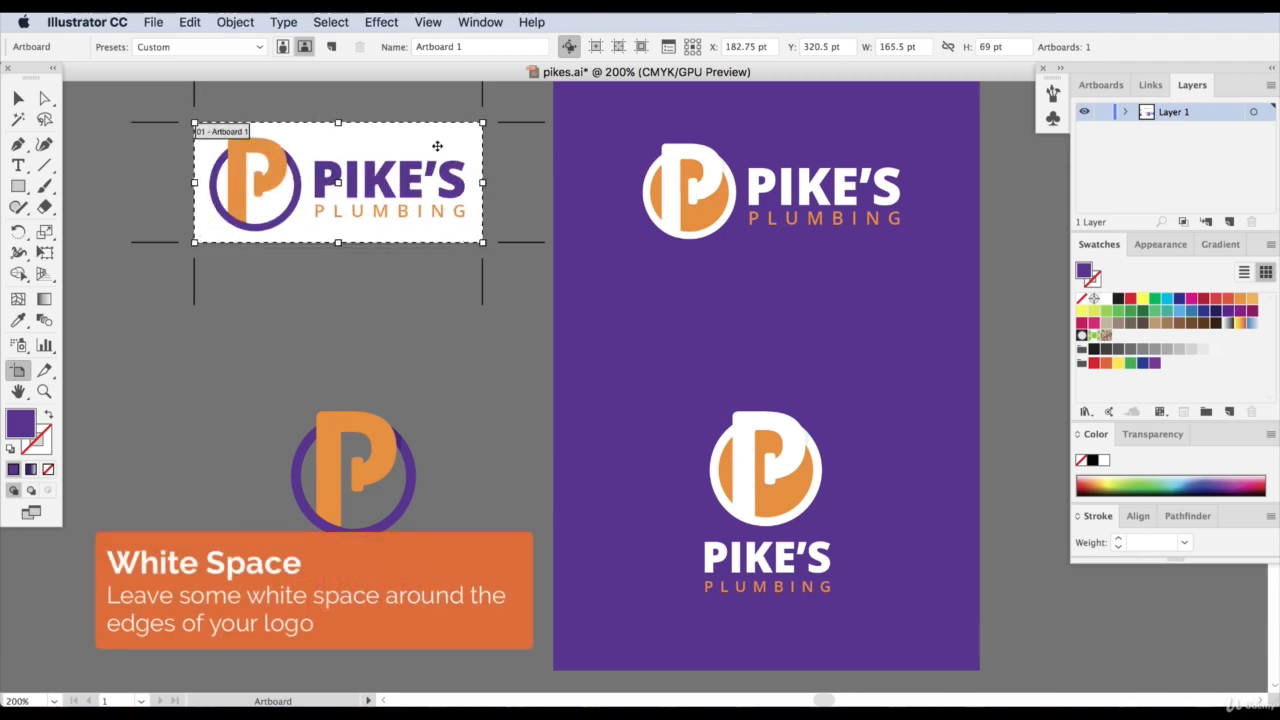
Add two more artboards of the same size, one over the purple-background horizontal logo and one over the stacked logo beside the purple background
left_click(328, 48)
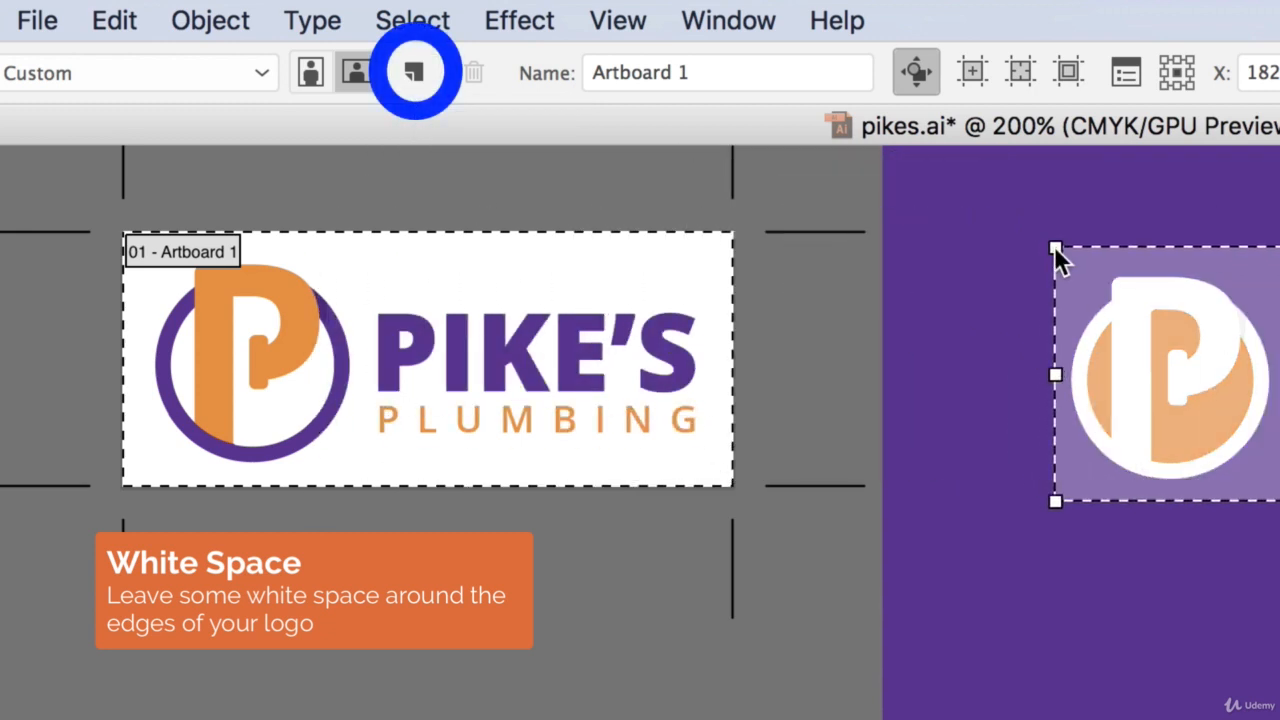
left_click(1046, 251)
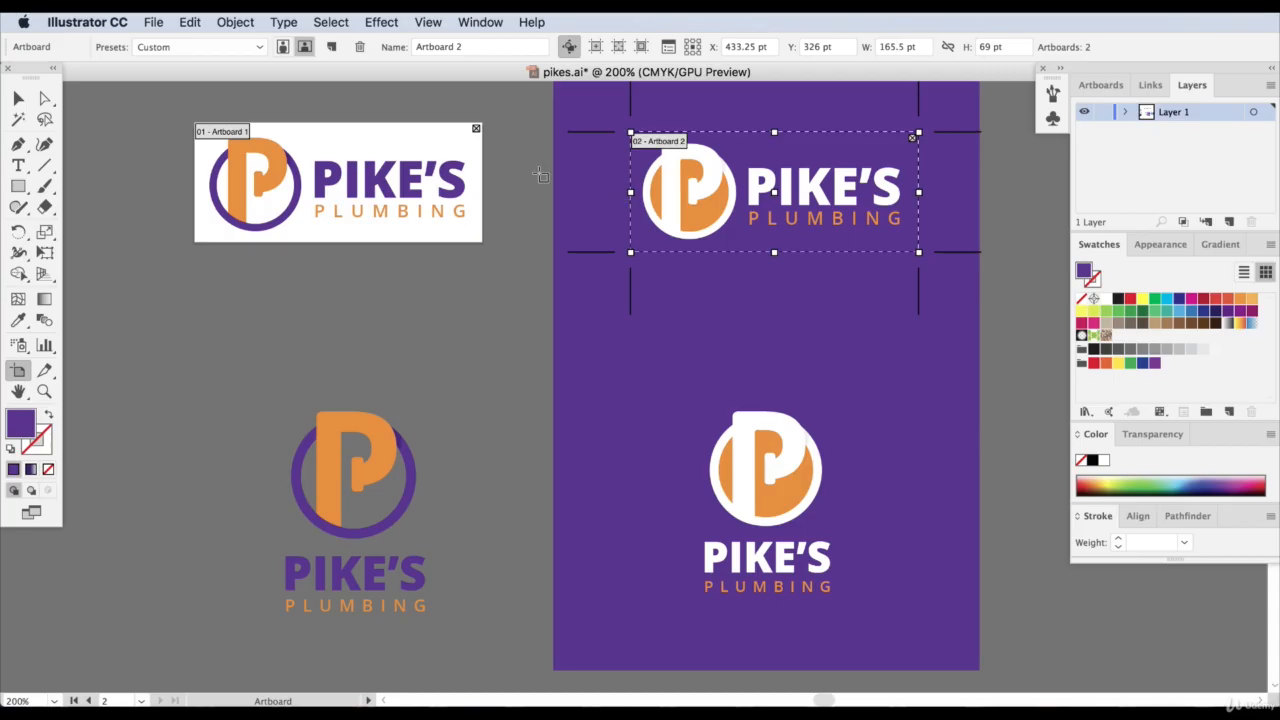
left_click(331, 47)
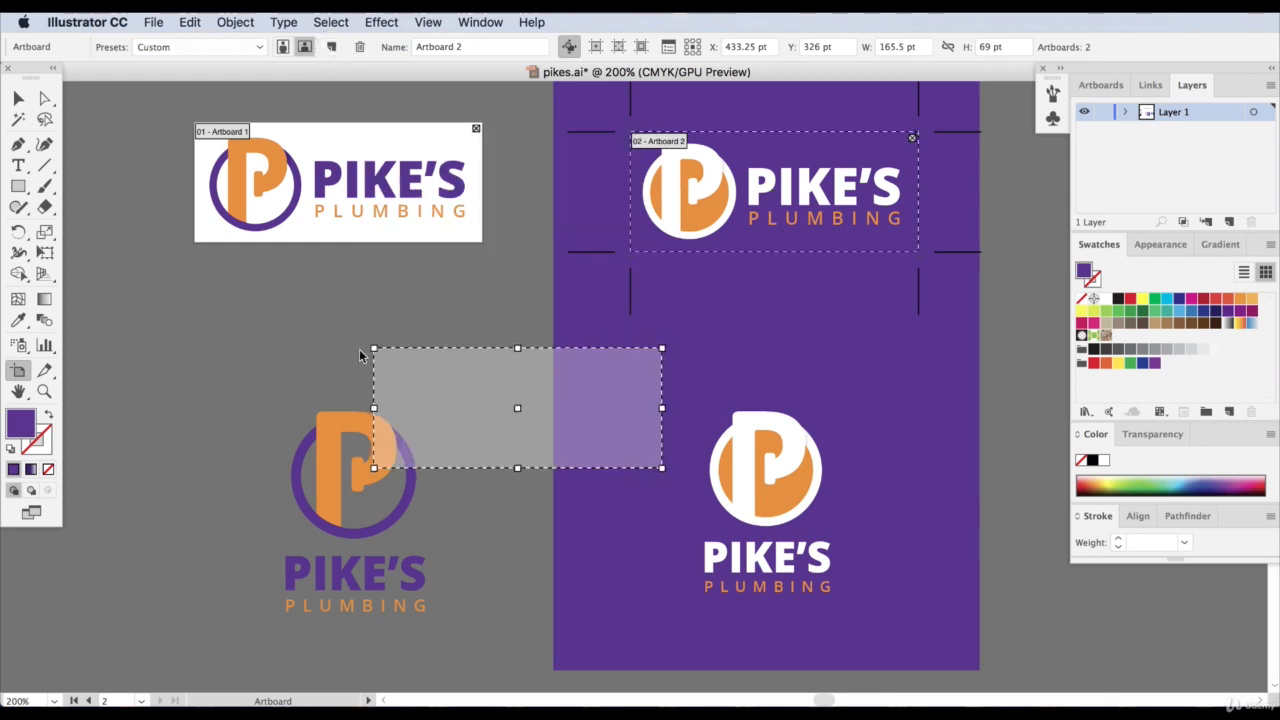
left_click(227, 393)
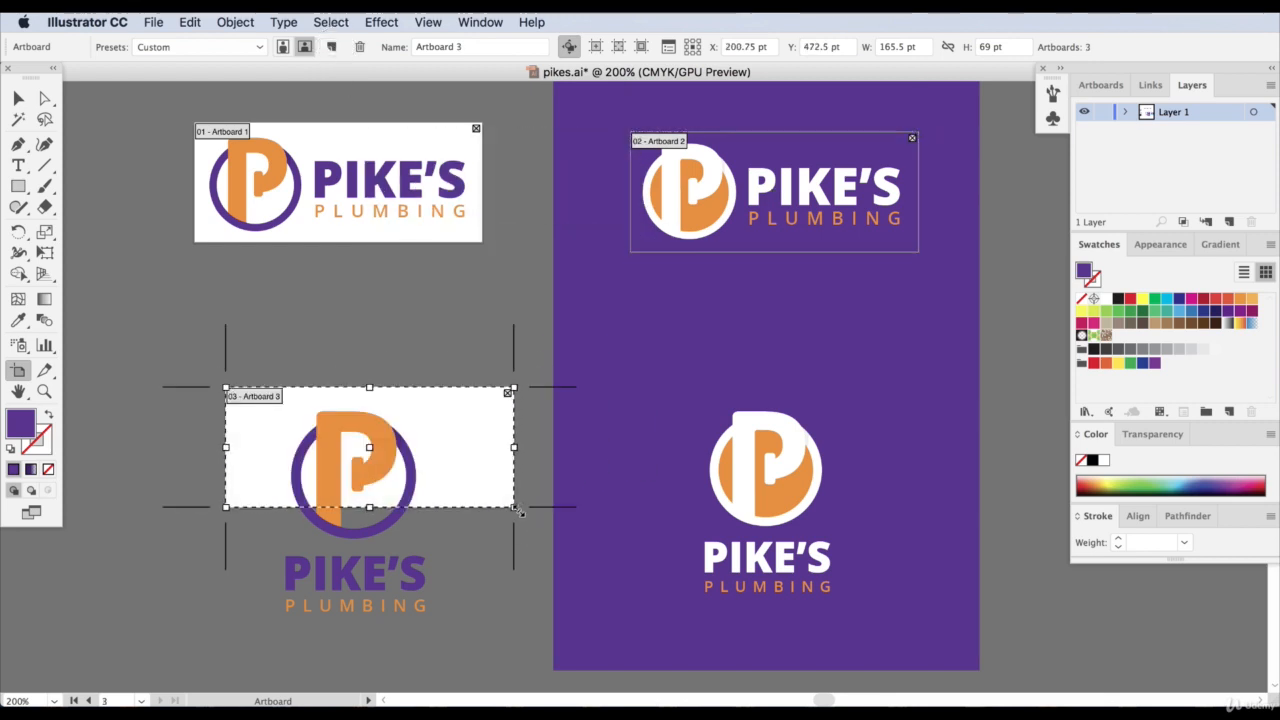
Resize the third artboard to about 105.5 by 134 pt so it frames the stacked logo with an even margin
left_click_drag(514, 508, 450, 640)
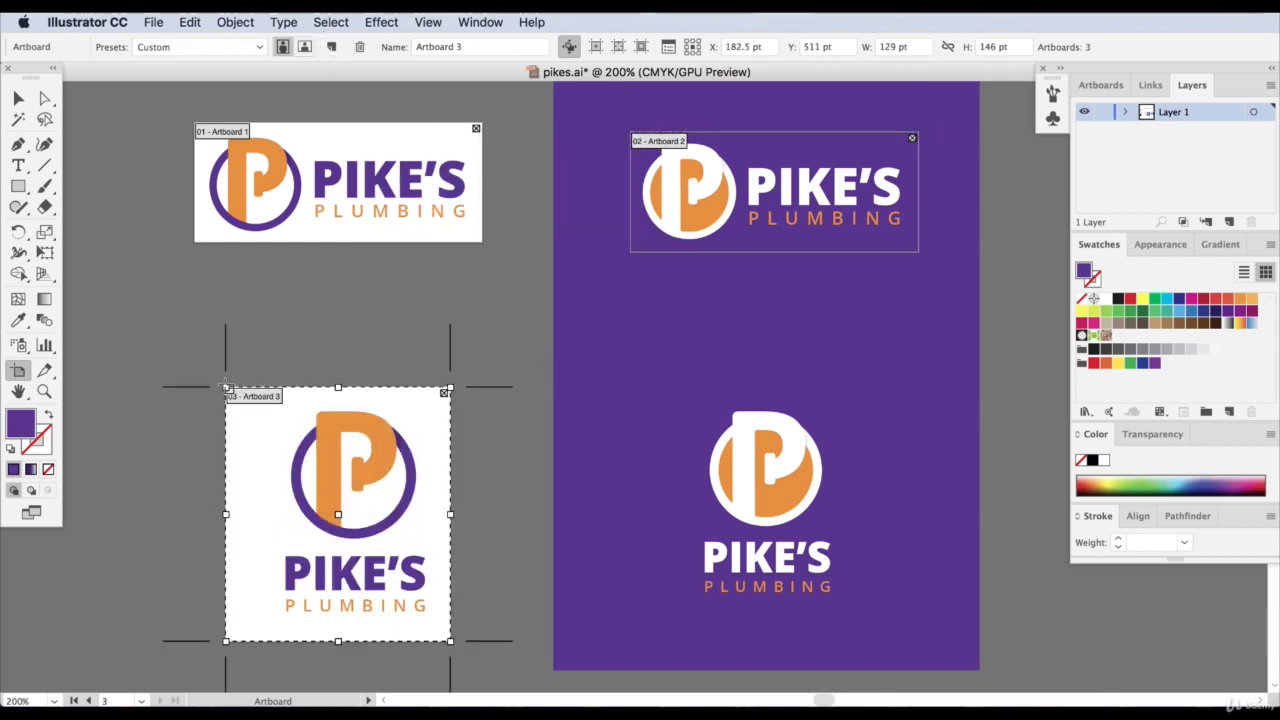
left_click_drag(225, 384, 264, 398)
key("super+z")
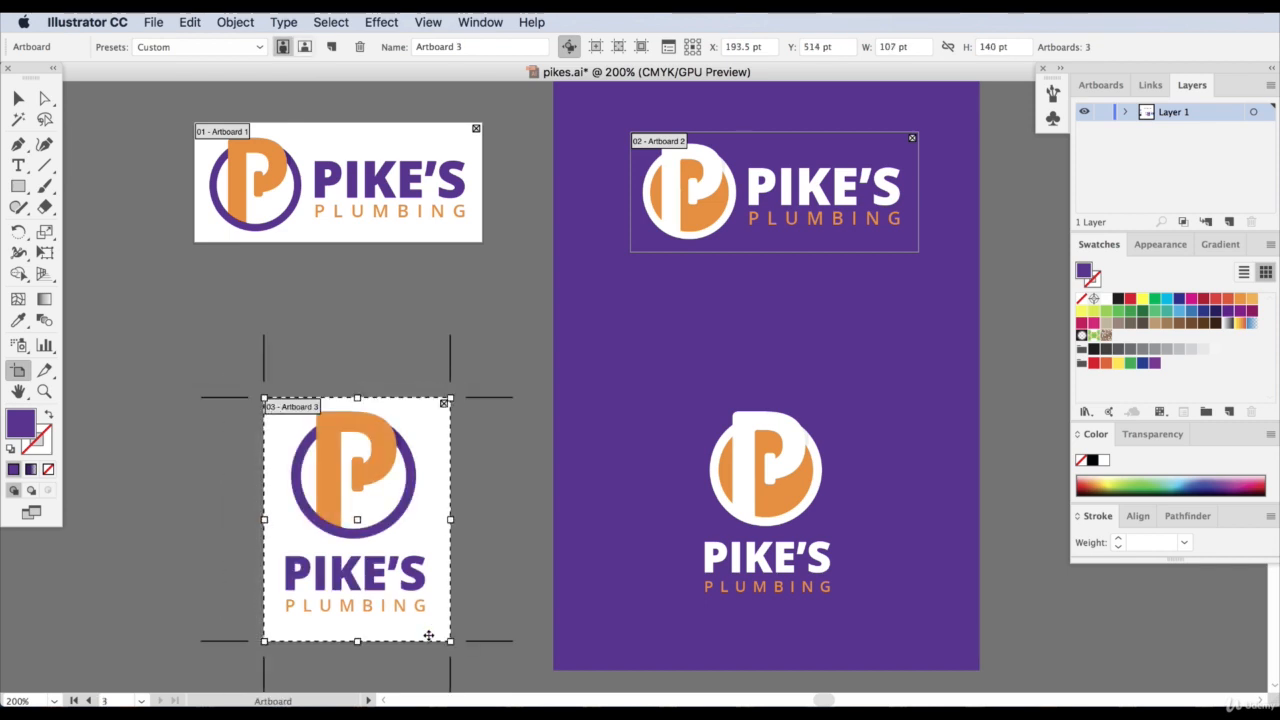
left_click_drag(455, 646, 447, 630)
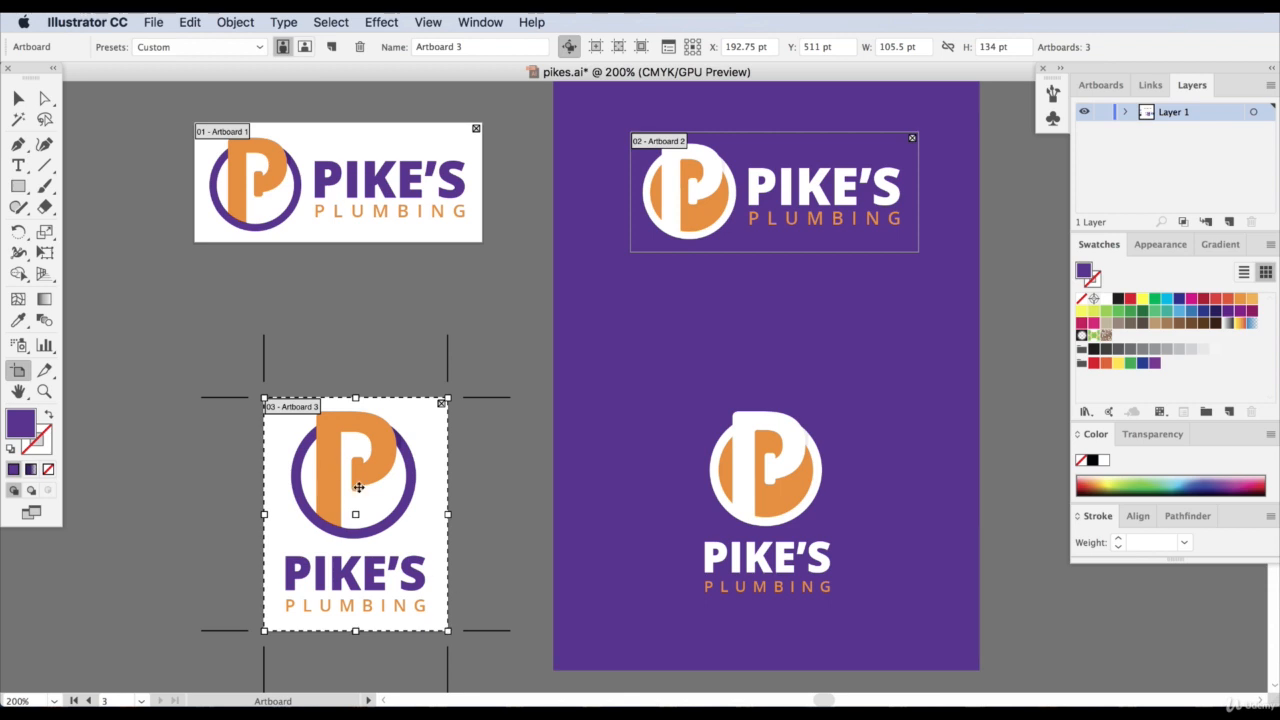
Add an artboard of the same size around the stacked logo on purple, and save the document after leaving artboard editing
left_click(331, 47)
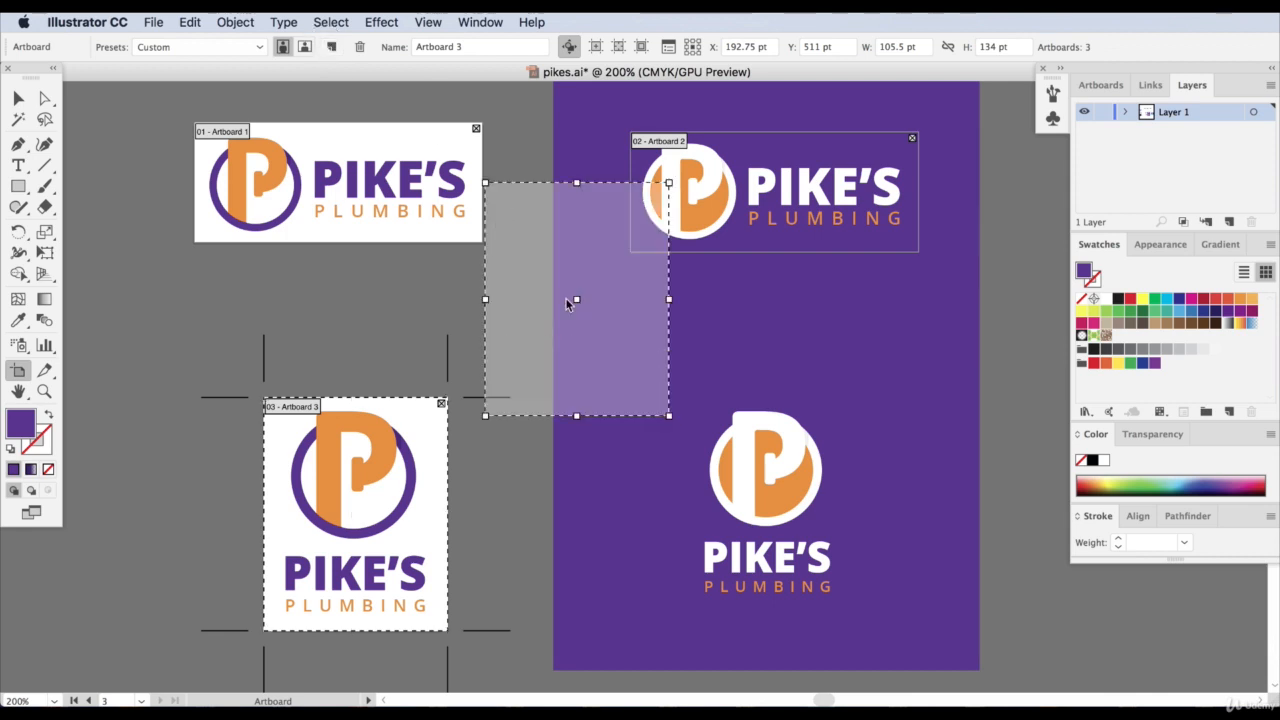
left_click(673, 388)
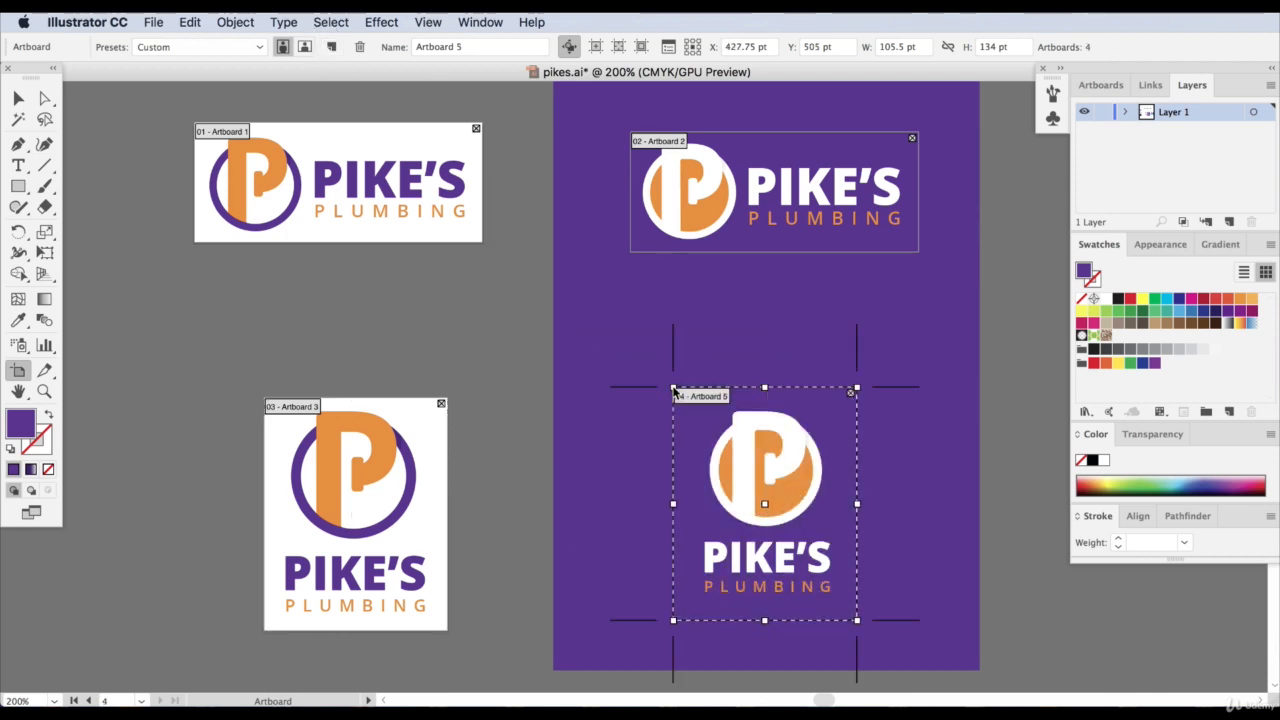
left_click(18, 98)
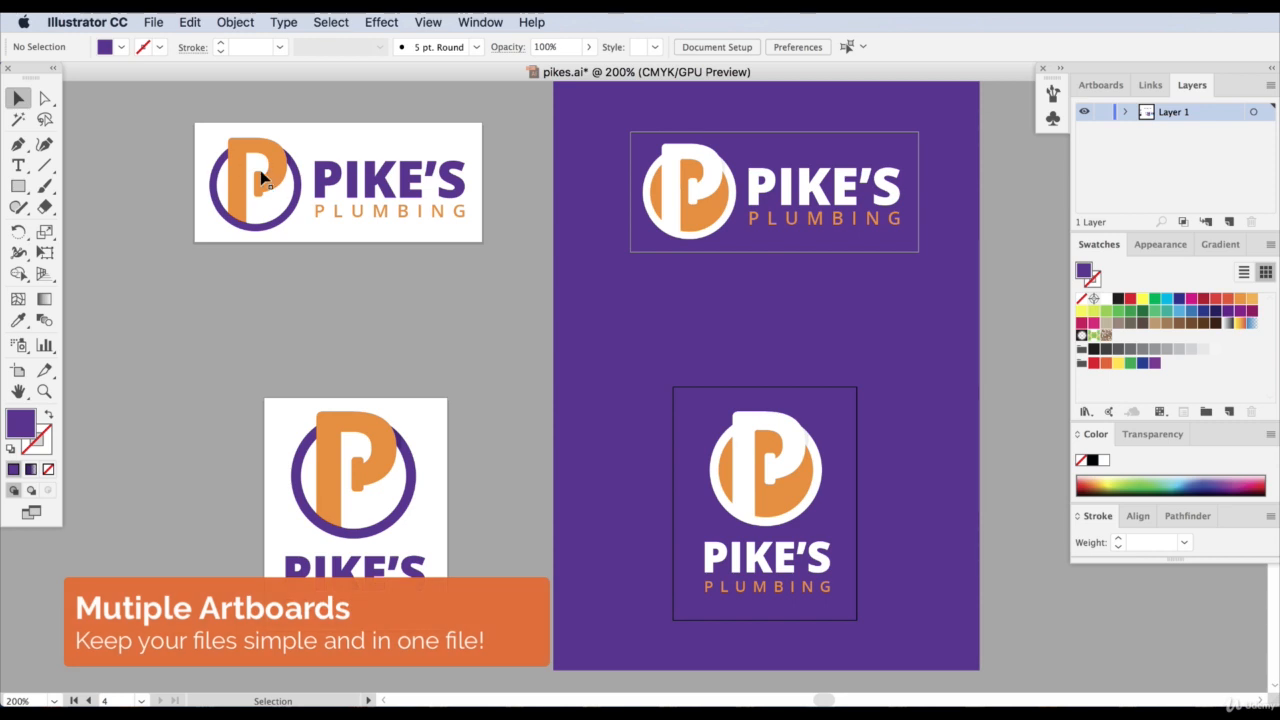
left_click(153, 22)
left_click(167, 154)
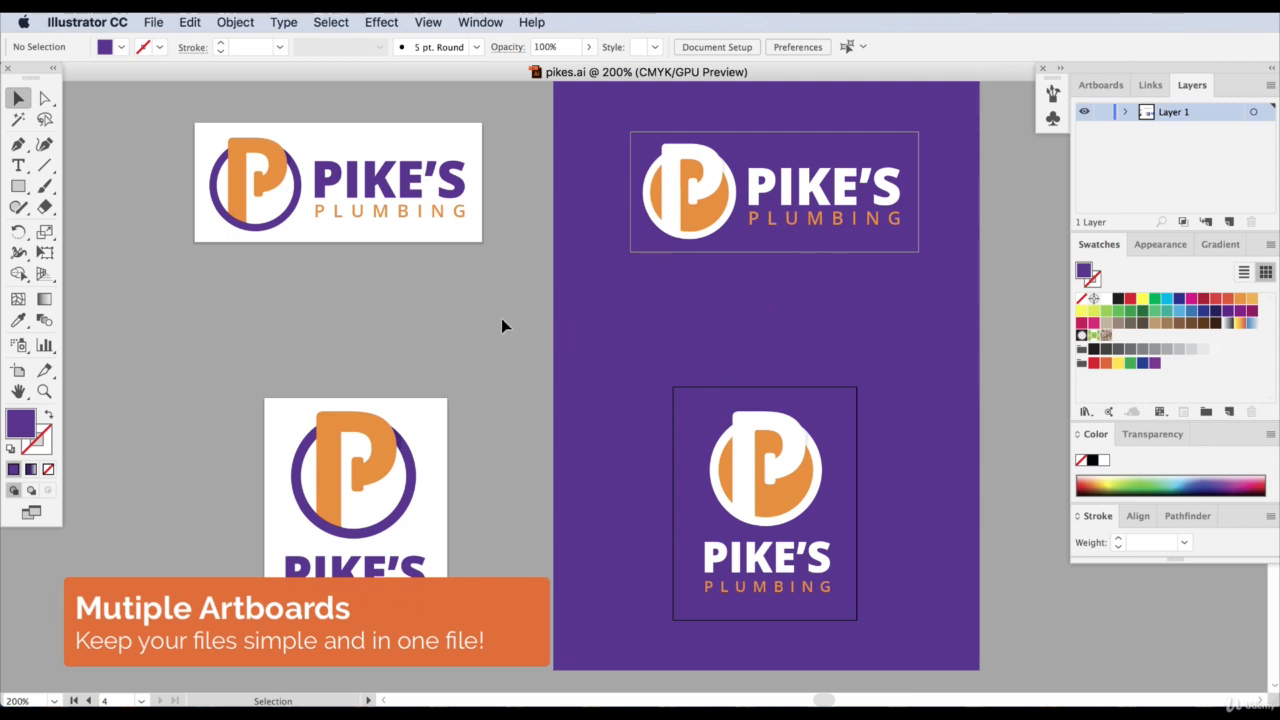
Export all artboards as separate PNG files named Pikes to the Desktop
left_click(150, 22)
mouse_move(250, 306)
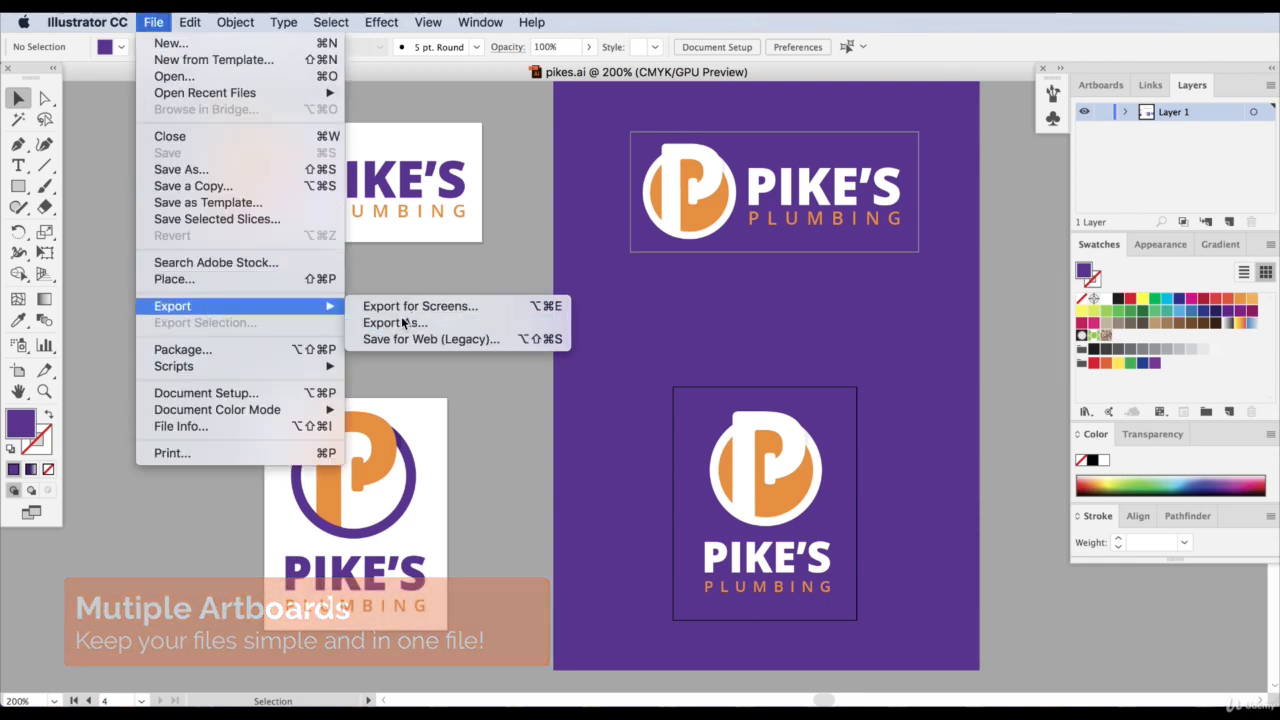
left_click(401, 316)
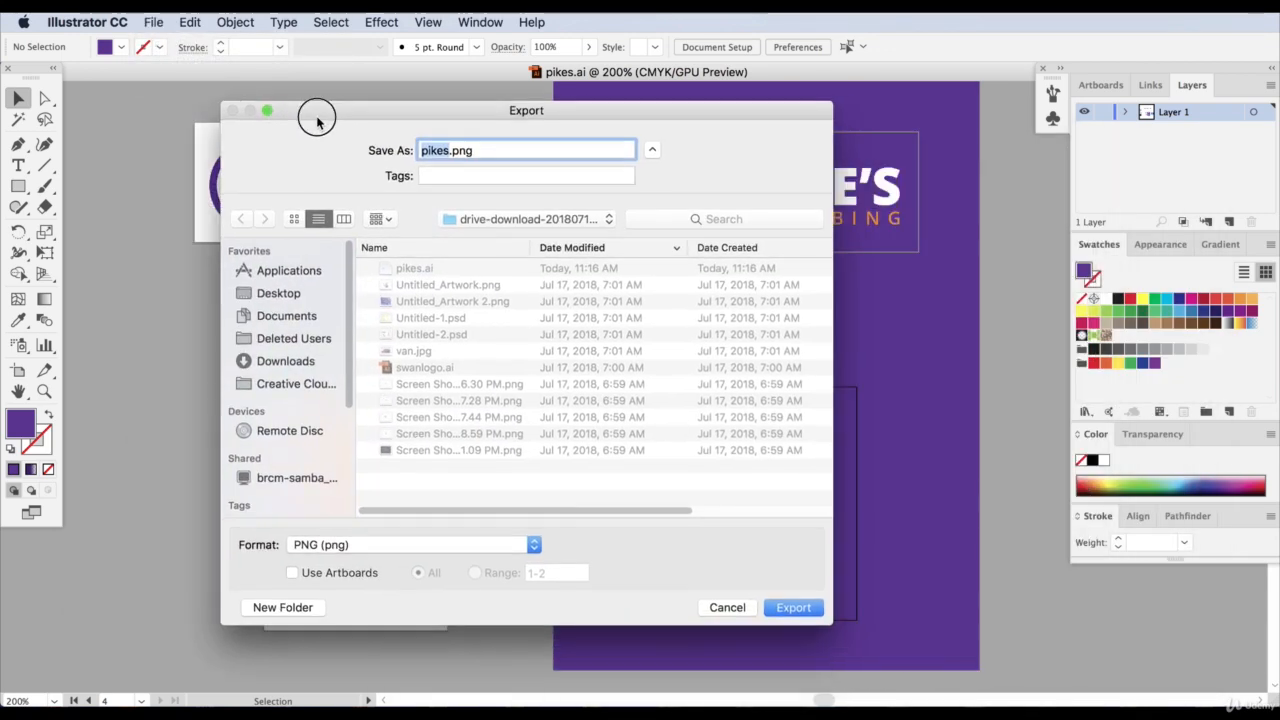
left_click(291, 576)
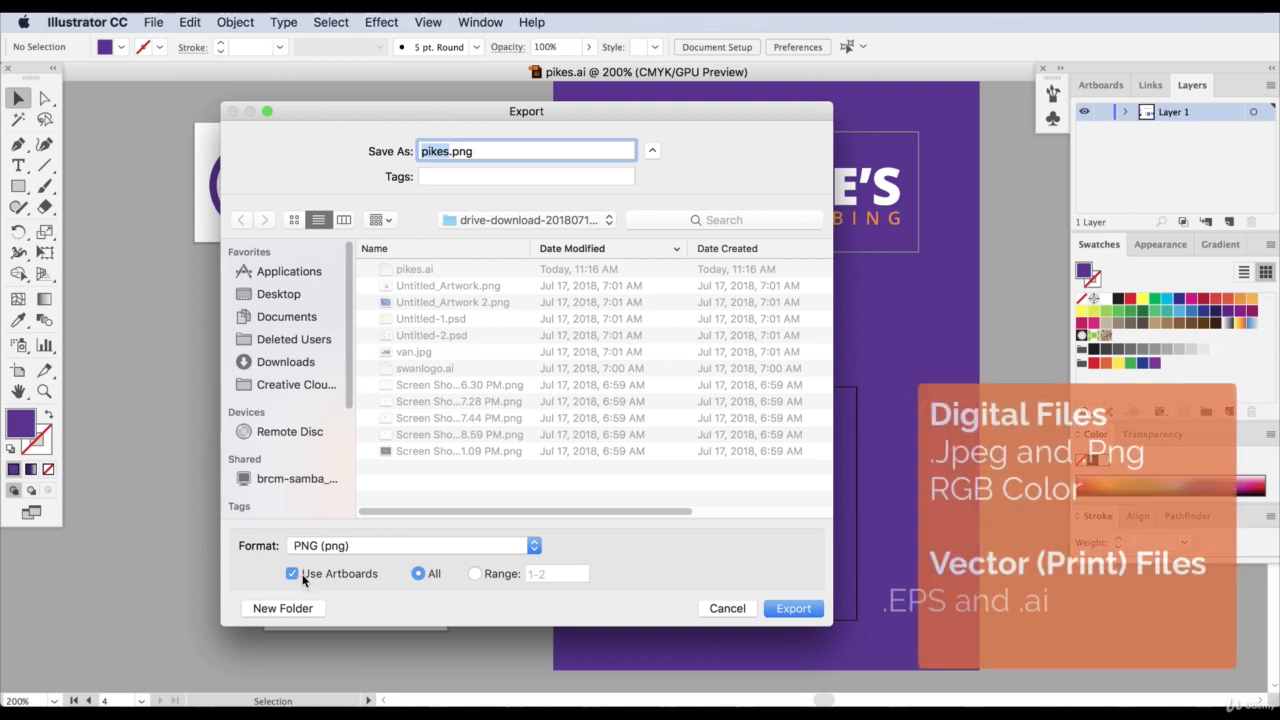
type("Pikes")
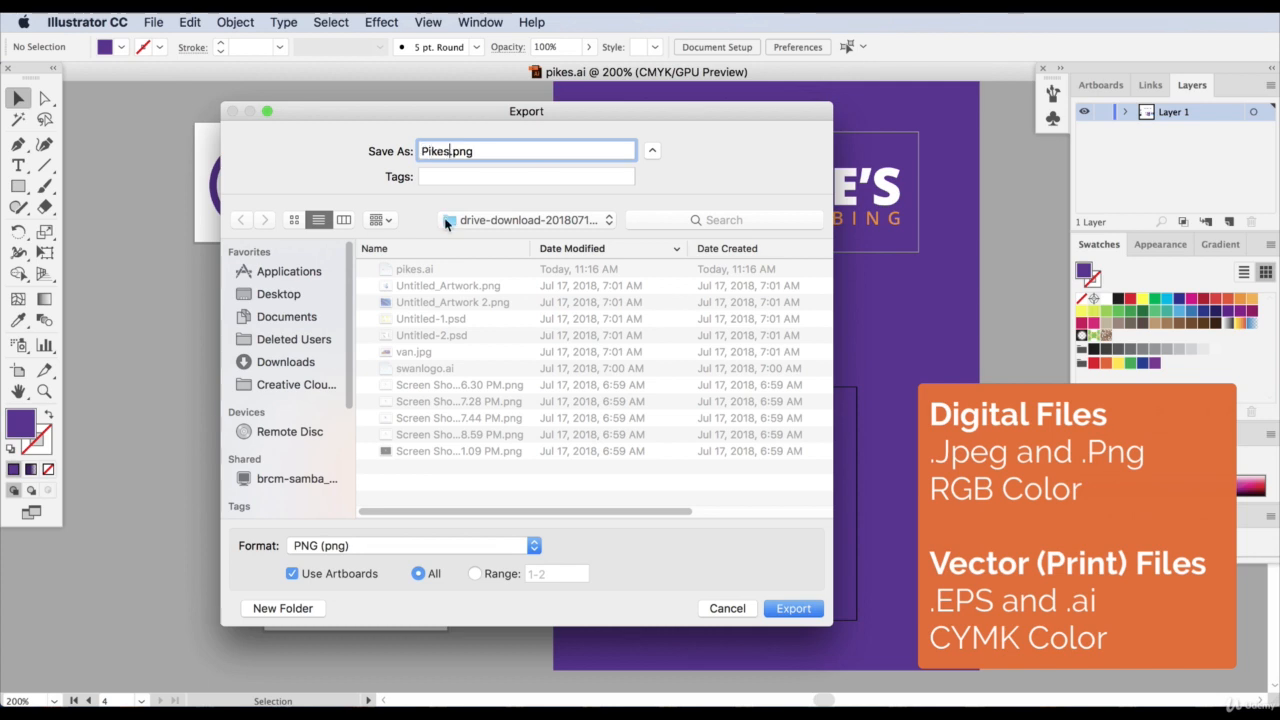
left_click(270, 294)
left_click(782, 617)
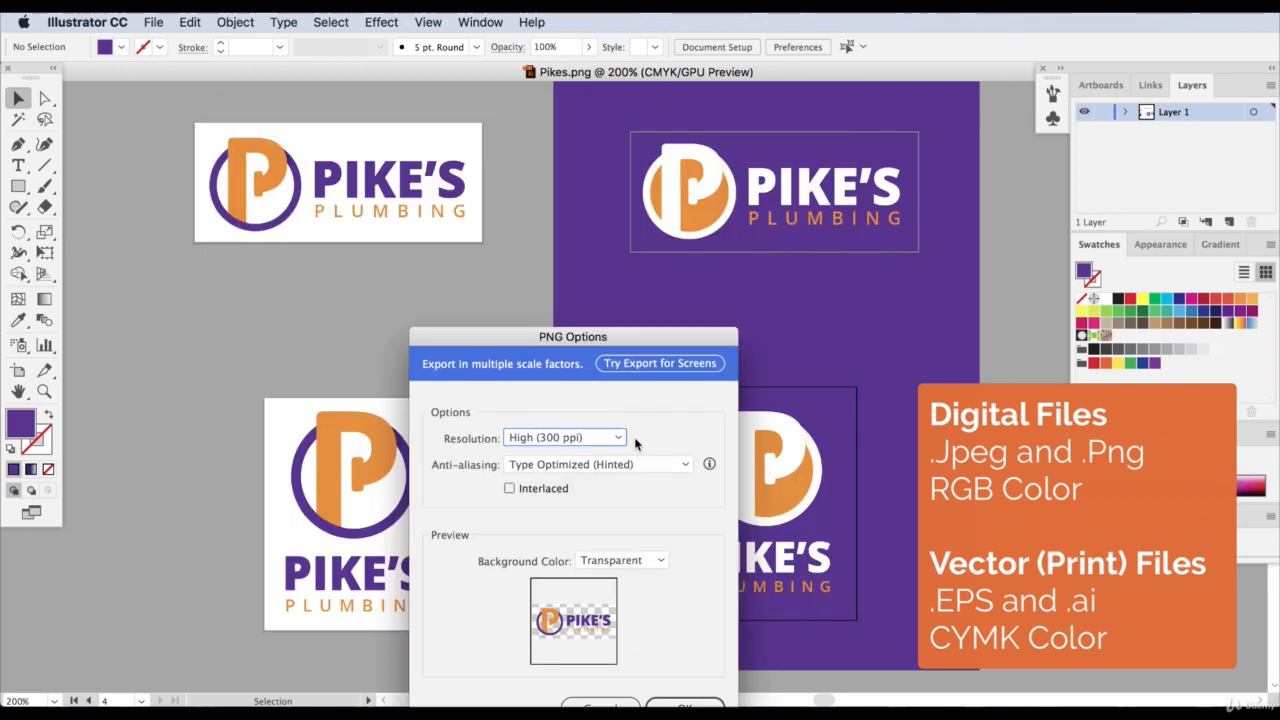
Set a custom PNG resolution of 900 ppi with a transparent background and complete the export
left_click_drag(576, 331, 485, 182)
left_click(460, 285)
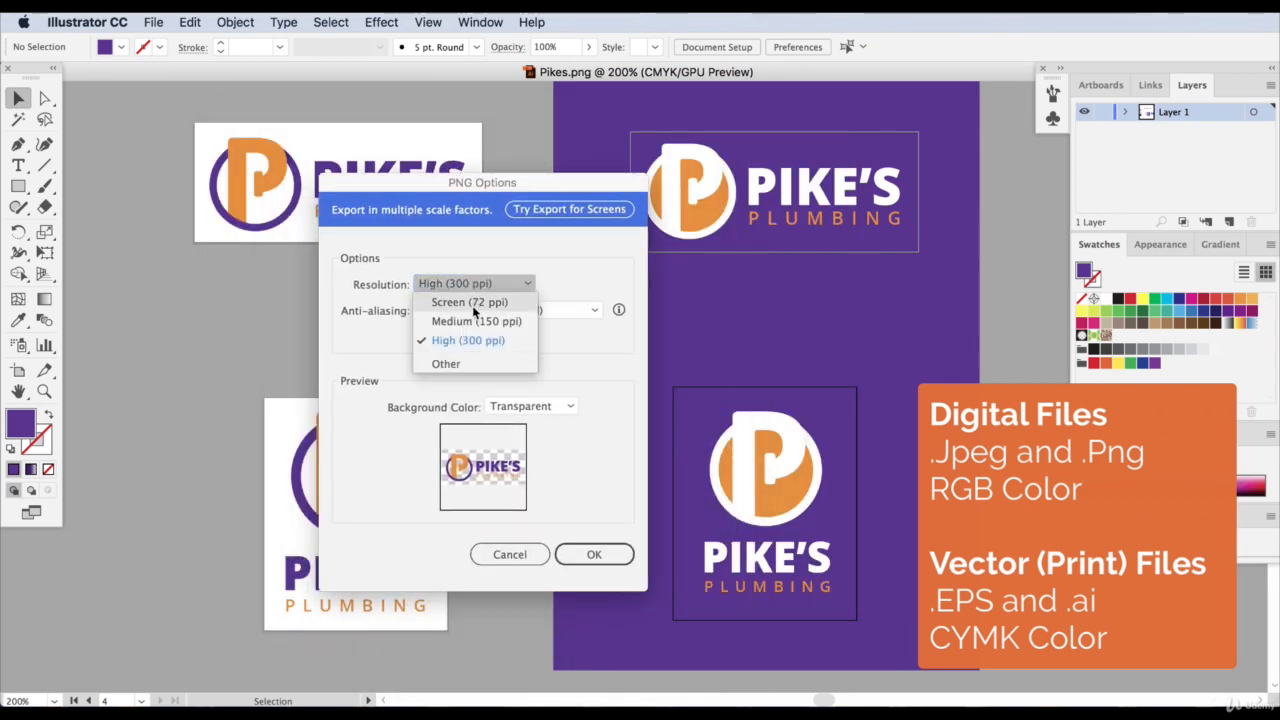
left_click(478, 340)
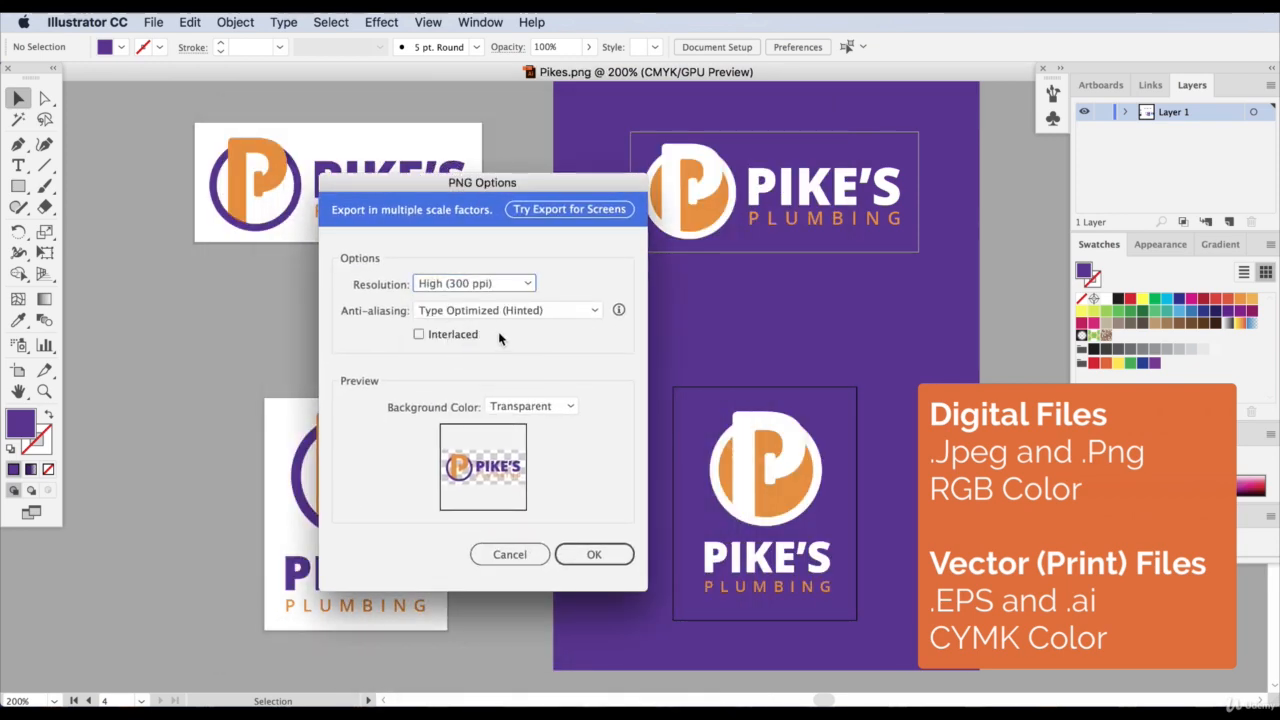
left_click(478, 284)
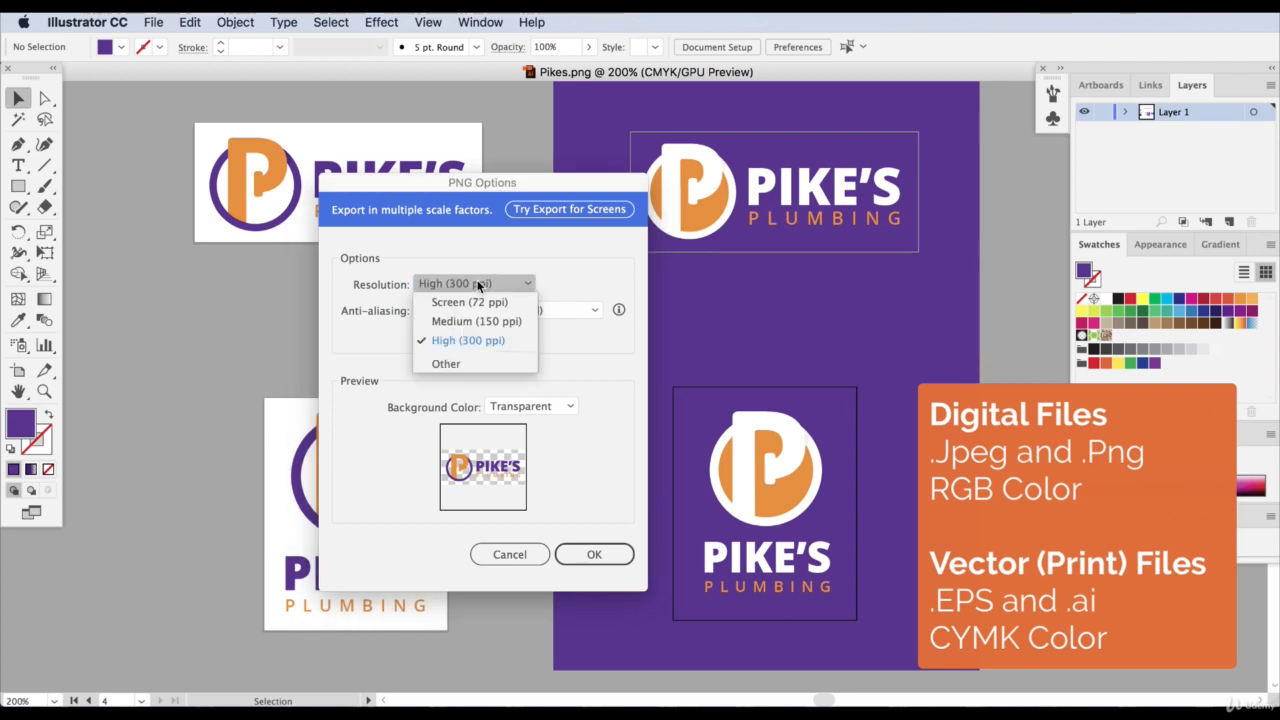
left_click(447, 364)
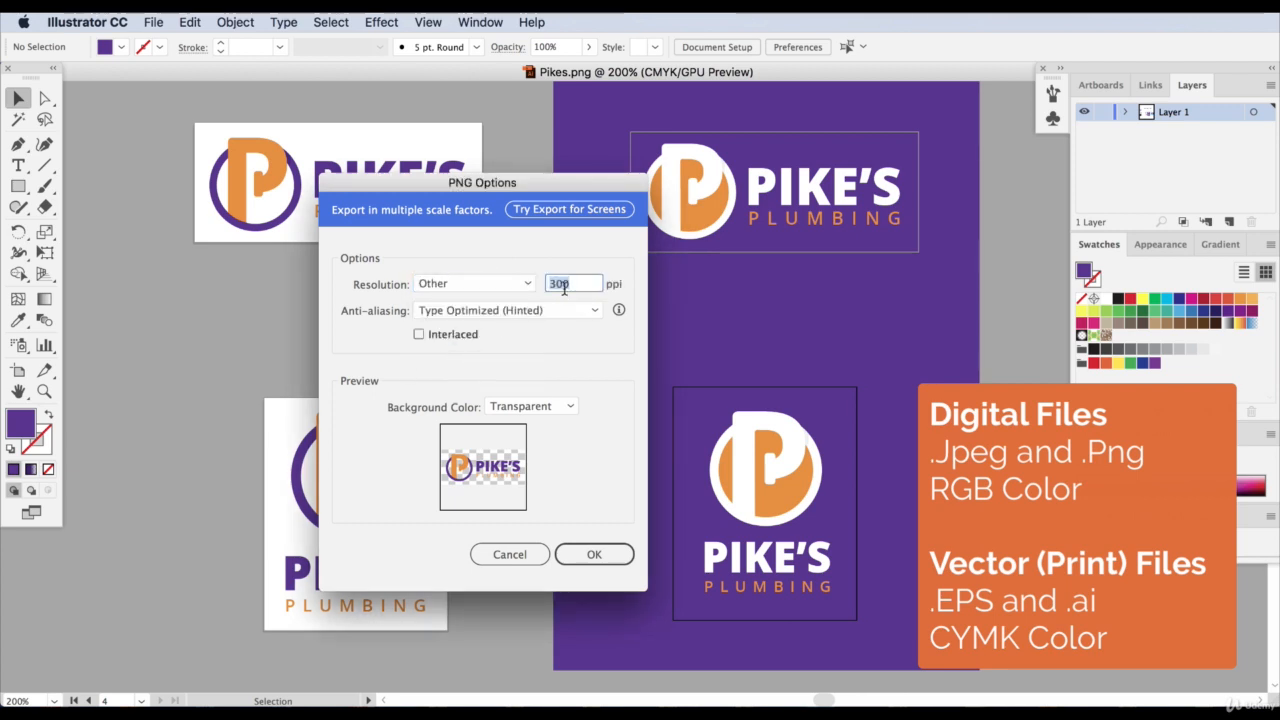
type("900")
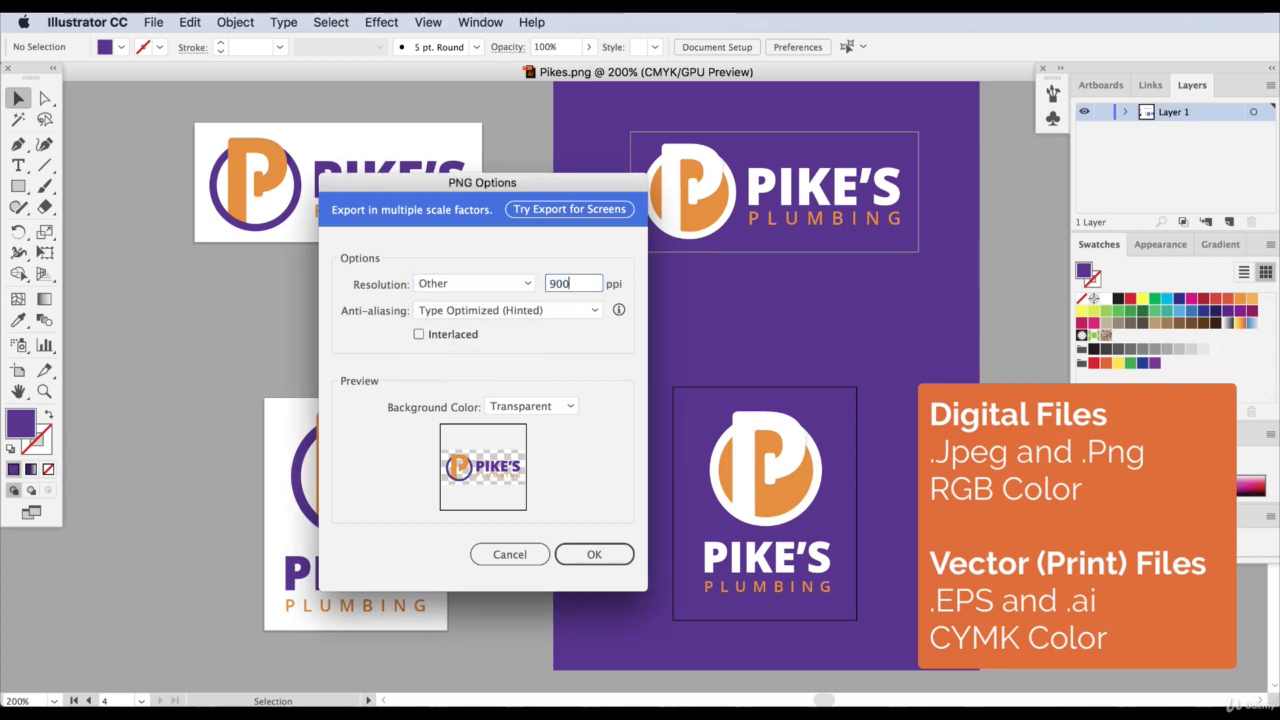
double_click(568, 285)
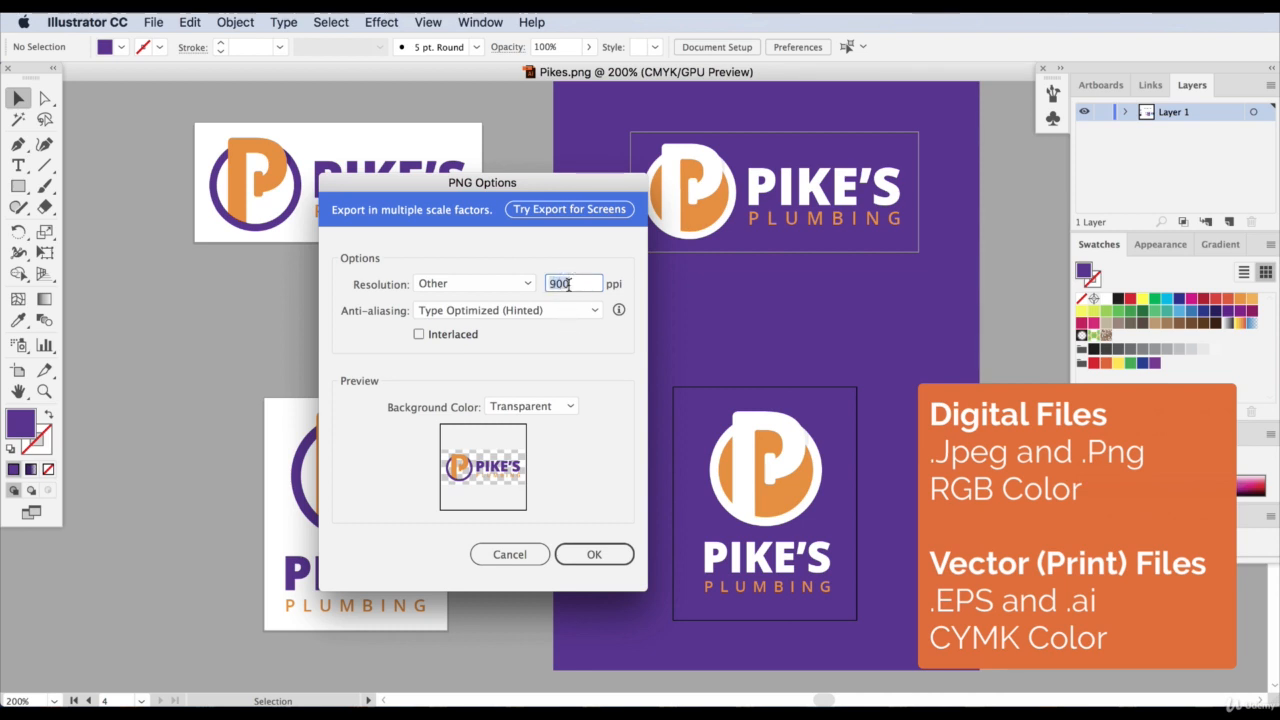
left_click(562, 555)
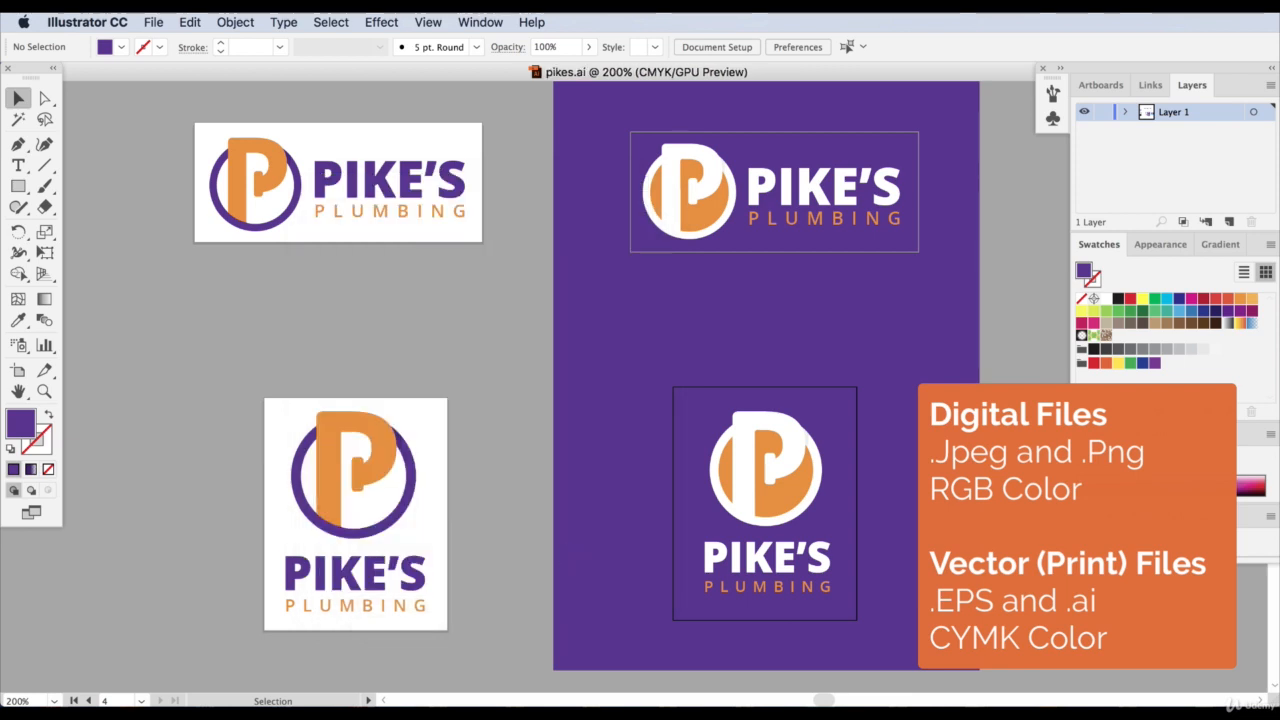
Switch to Finder and open Pikes-01.png to Pikes-04.png from the Desktop in a smaller Preview window, moved clear of the white-background logos
key("super+Tab")
left_click(614, 309)
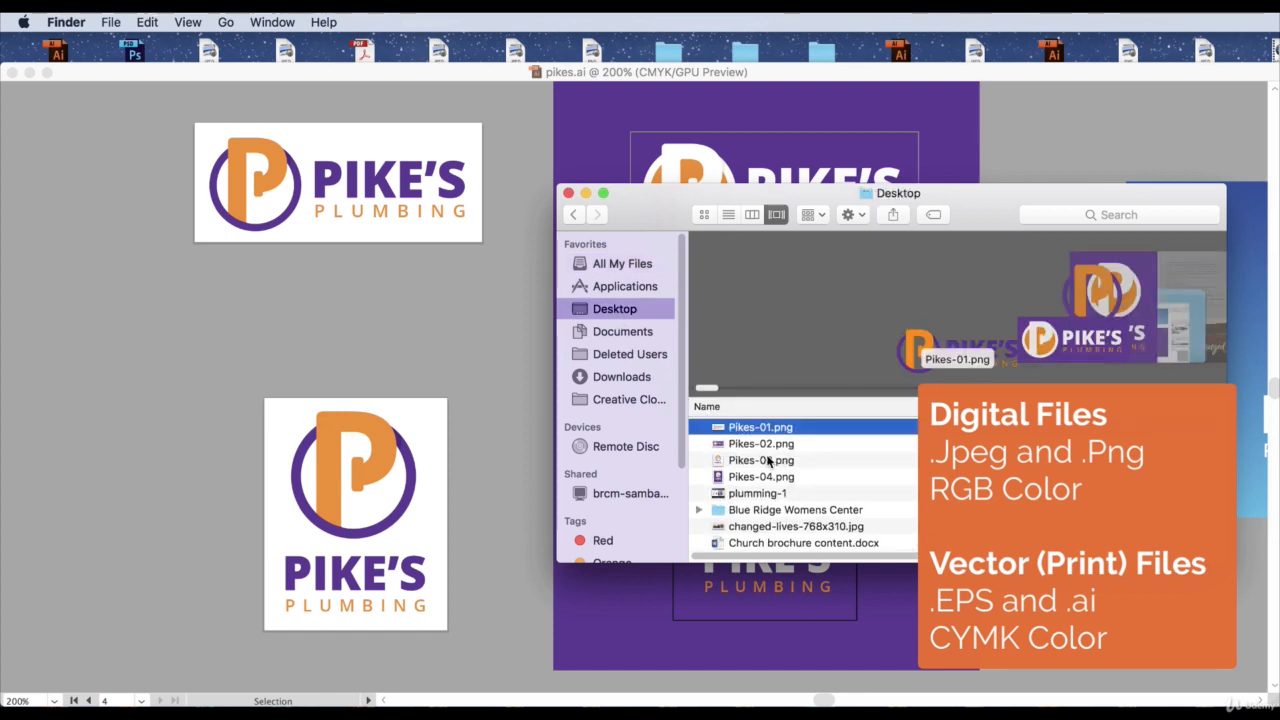
left_click(765, 477, "shift")
double_click(745, 433)
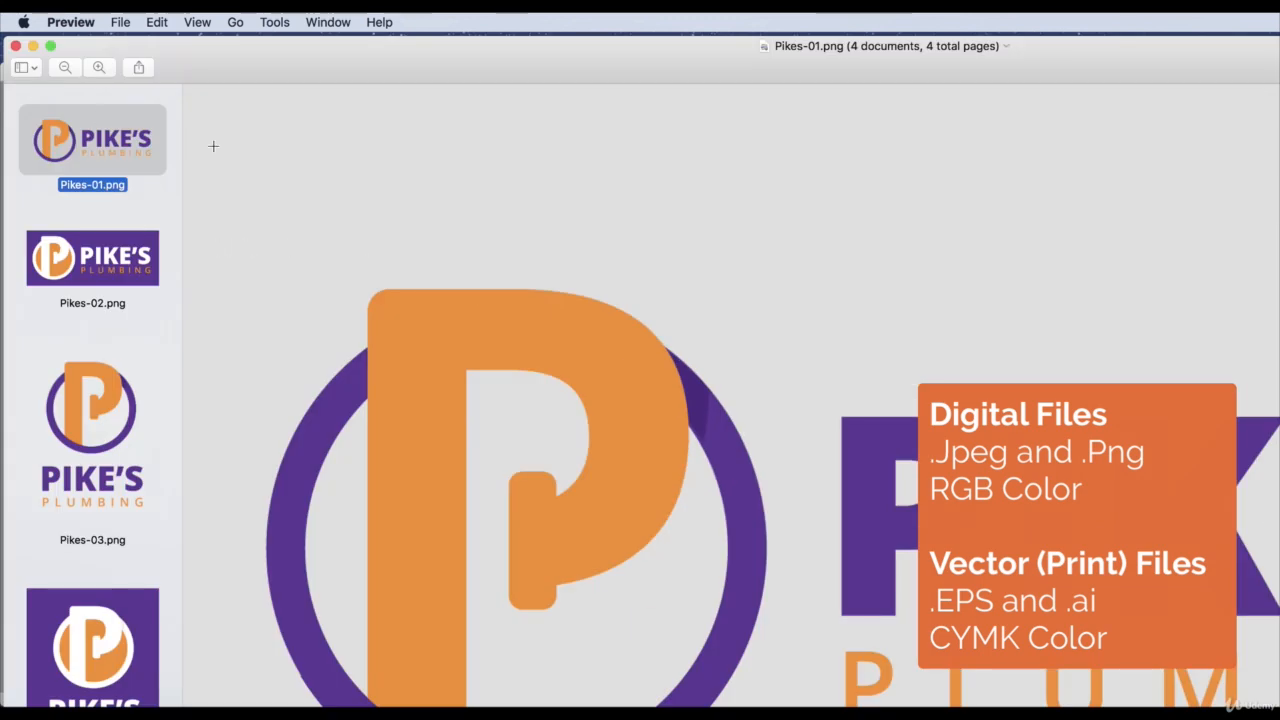
left_click_drag(1279, 719, 696, 520)
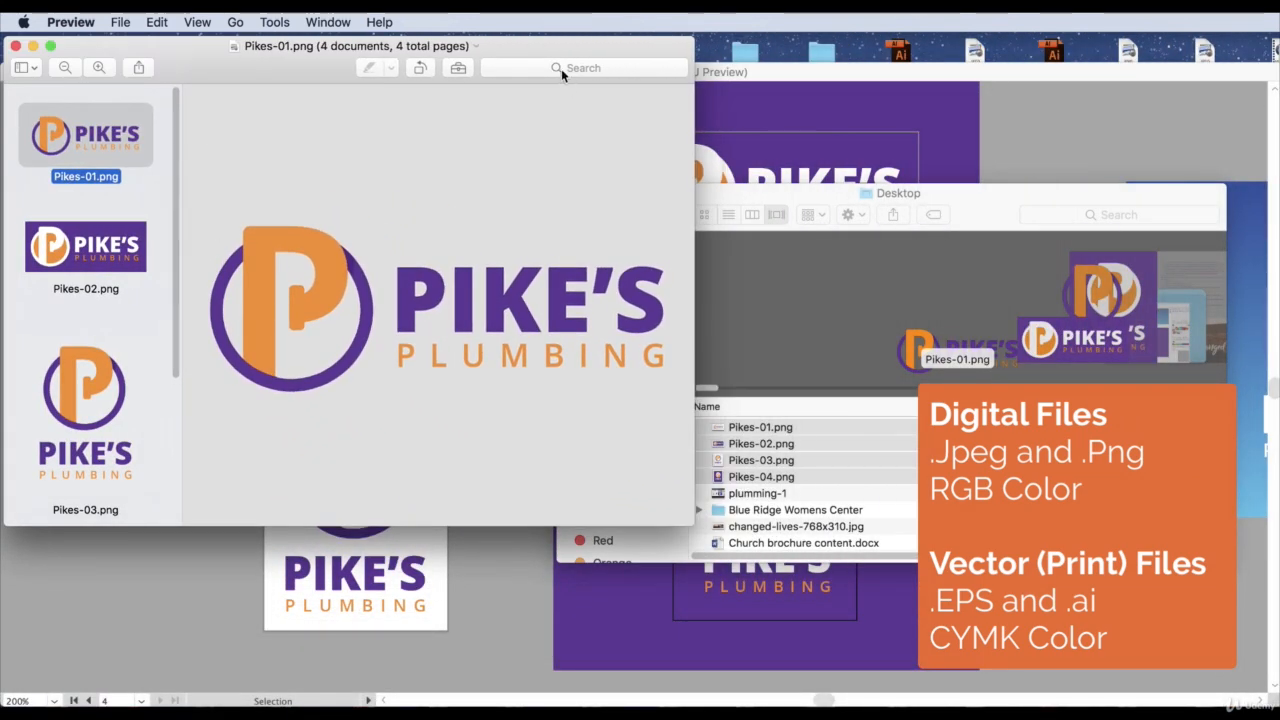
left_click_drag(557, 42, 1034, 113)
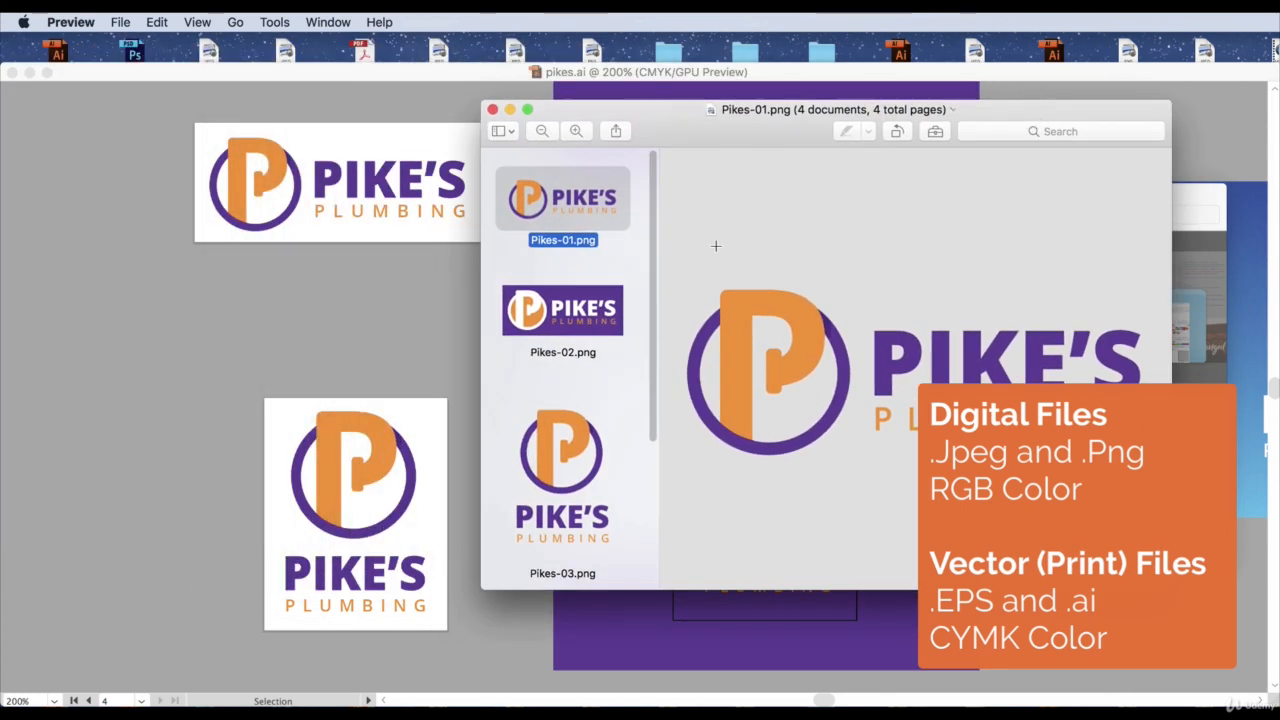
Look through the exported Pikes PNGs in Preview, enlarging Pikes-04.png and Pikes-03.png to examine their backgrounds
scroll(580, 380, "down", 5)
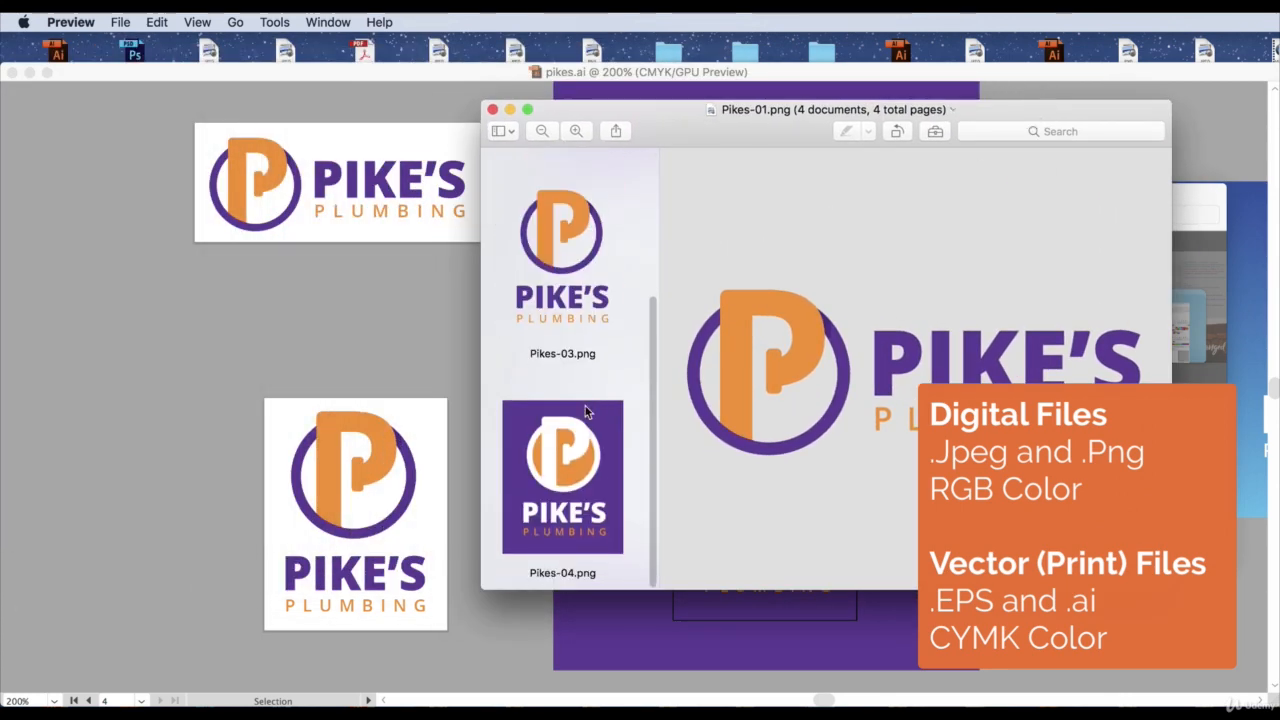
left_click(575, 488)
scroll(571, 463, "up", 2)
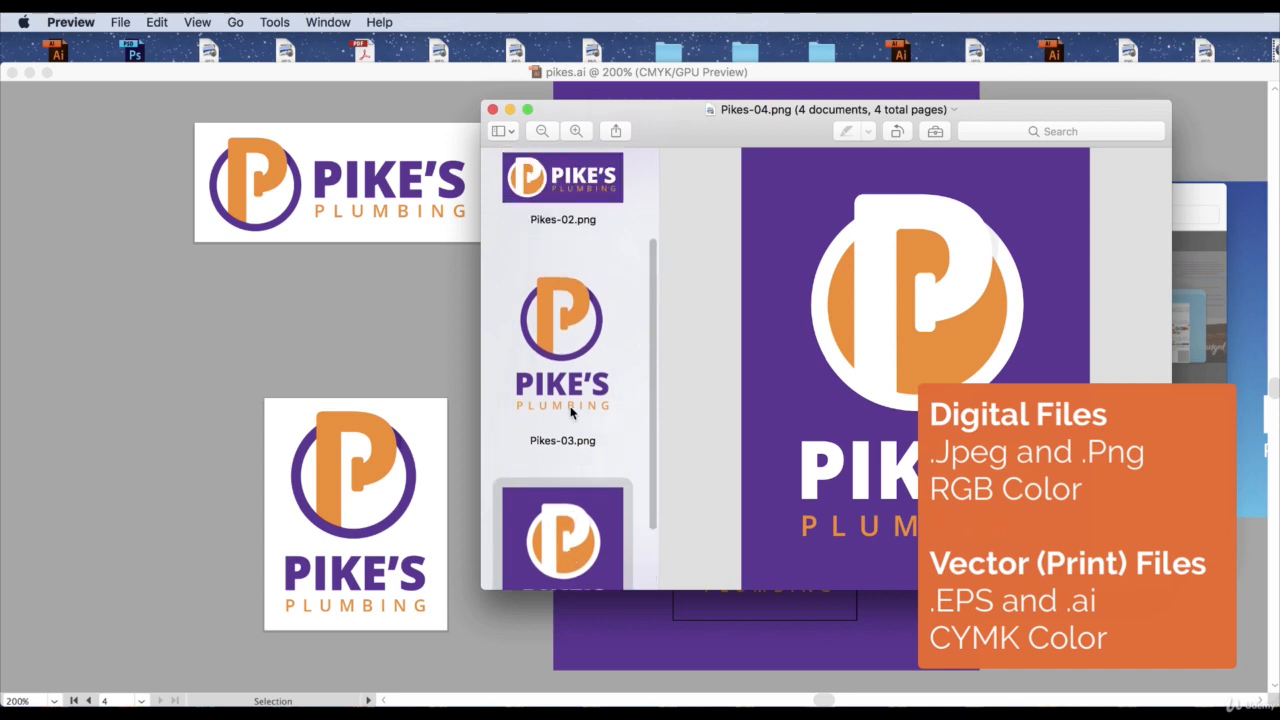
left_click(562, 340)
scroll(565, 338, "up", 3)
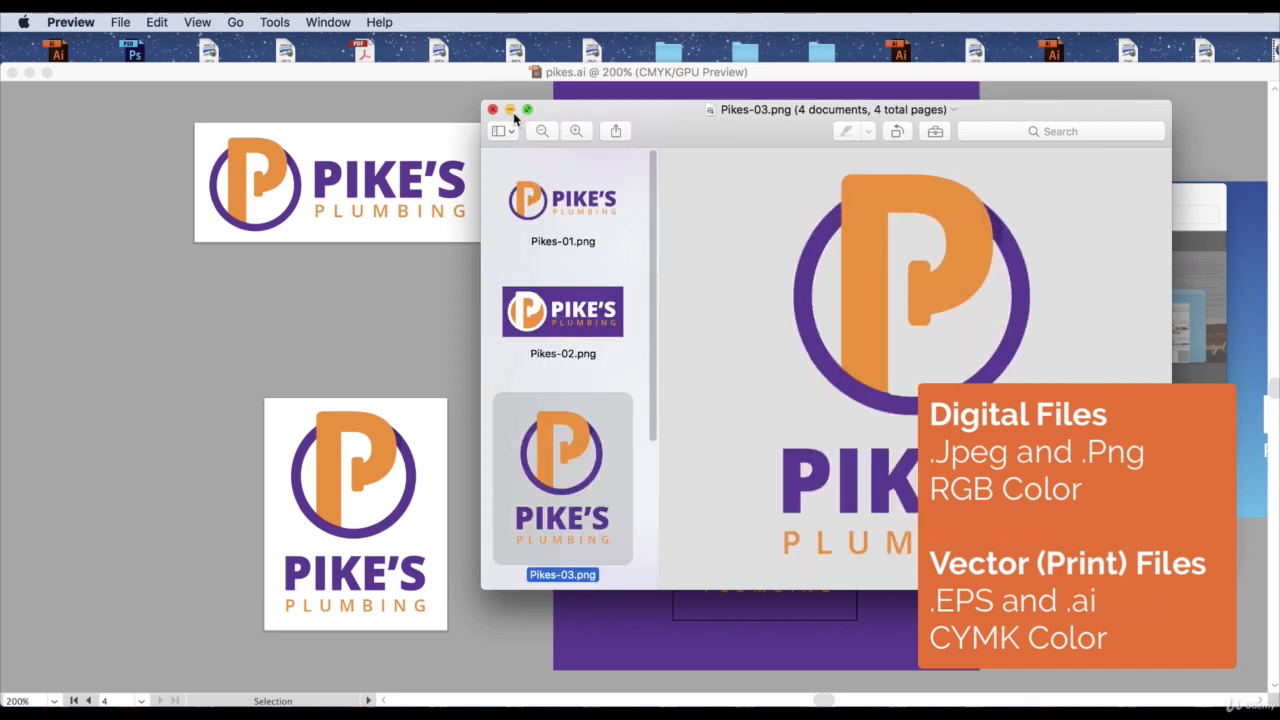
Switch back to Illustrator and export all artboards as separate JPEG files named pikes
left_click(423, 225)
left_click(149, 21)
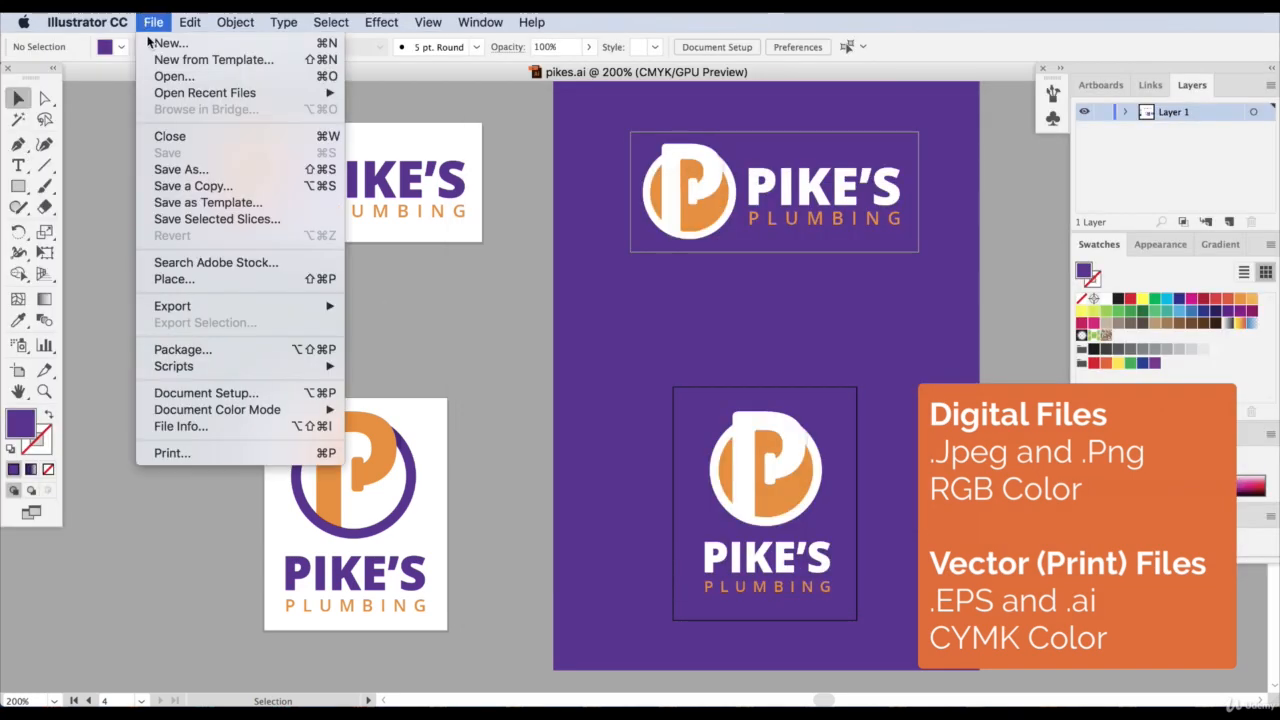
mouse_move(198, 310)
left_click(395, 322)
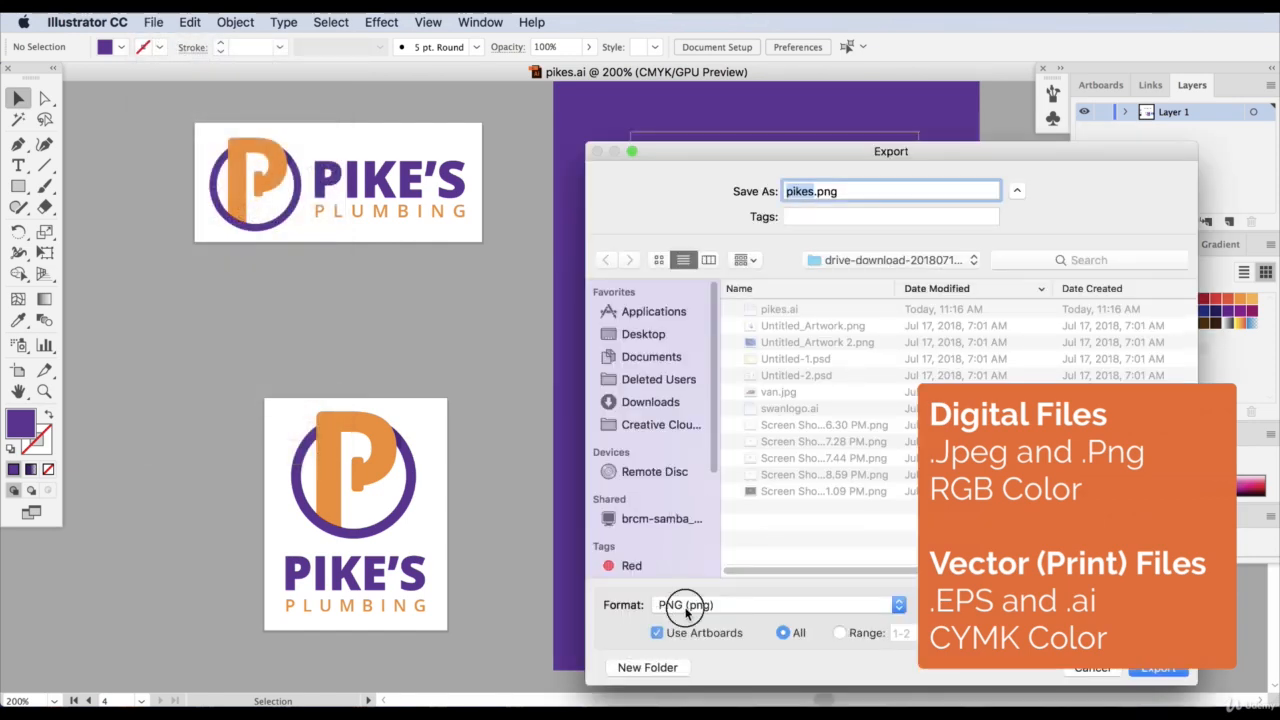
left_click(686, 605)
left_click(700, 690)
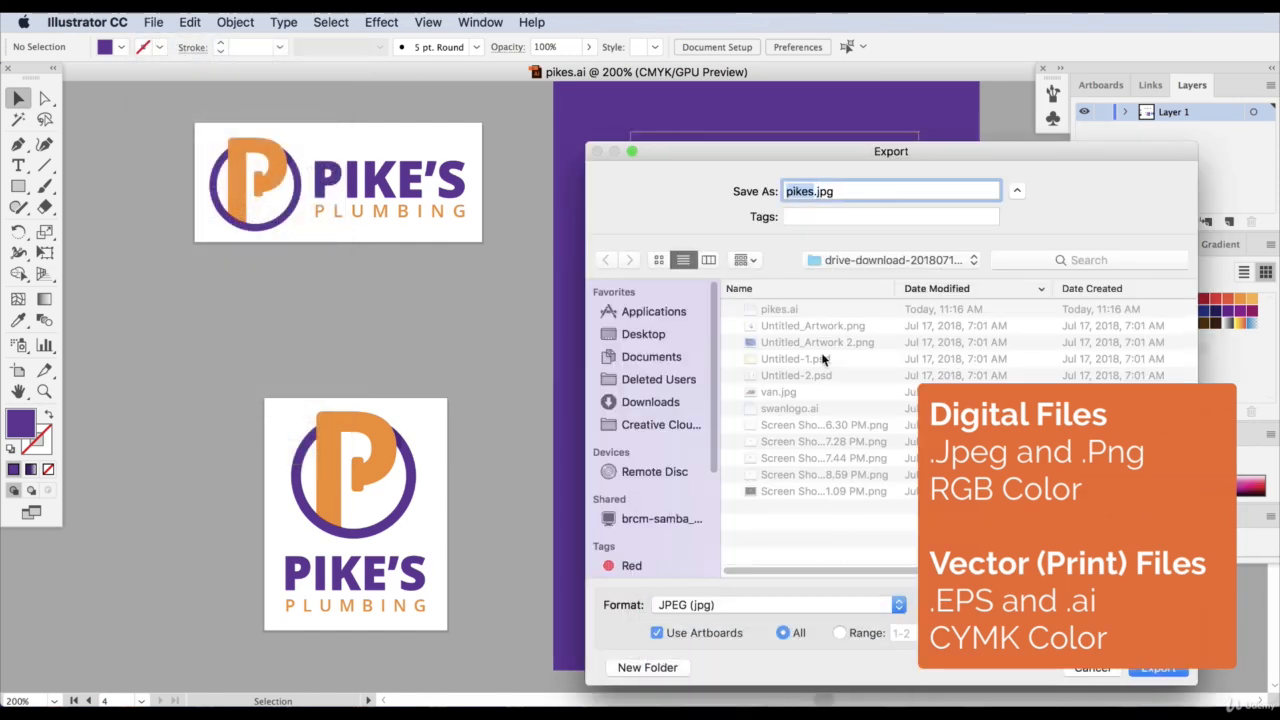
key("Return")
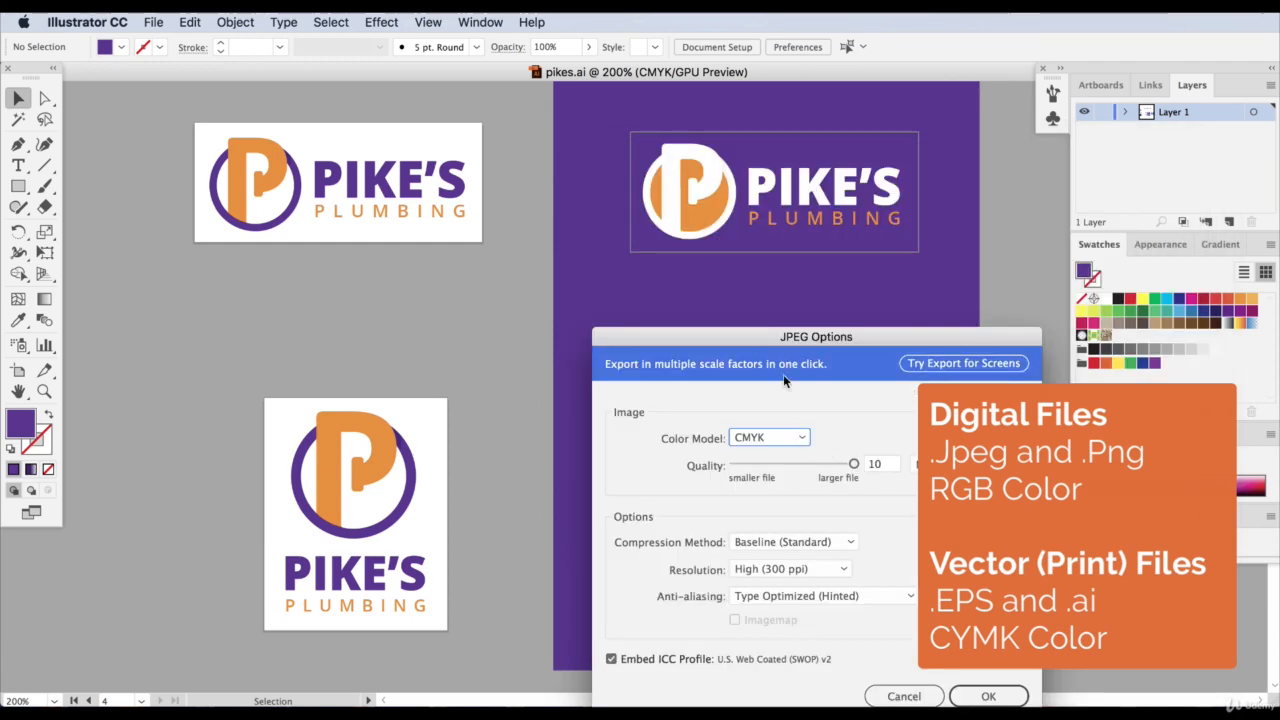
Set the JPEG color model to RGB and the resolution to Medium (150 ppi), and complete the export
left_click_drag(680, 196, 526, 198)
left_click(580, 296)
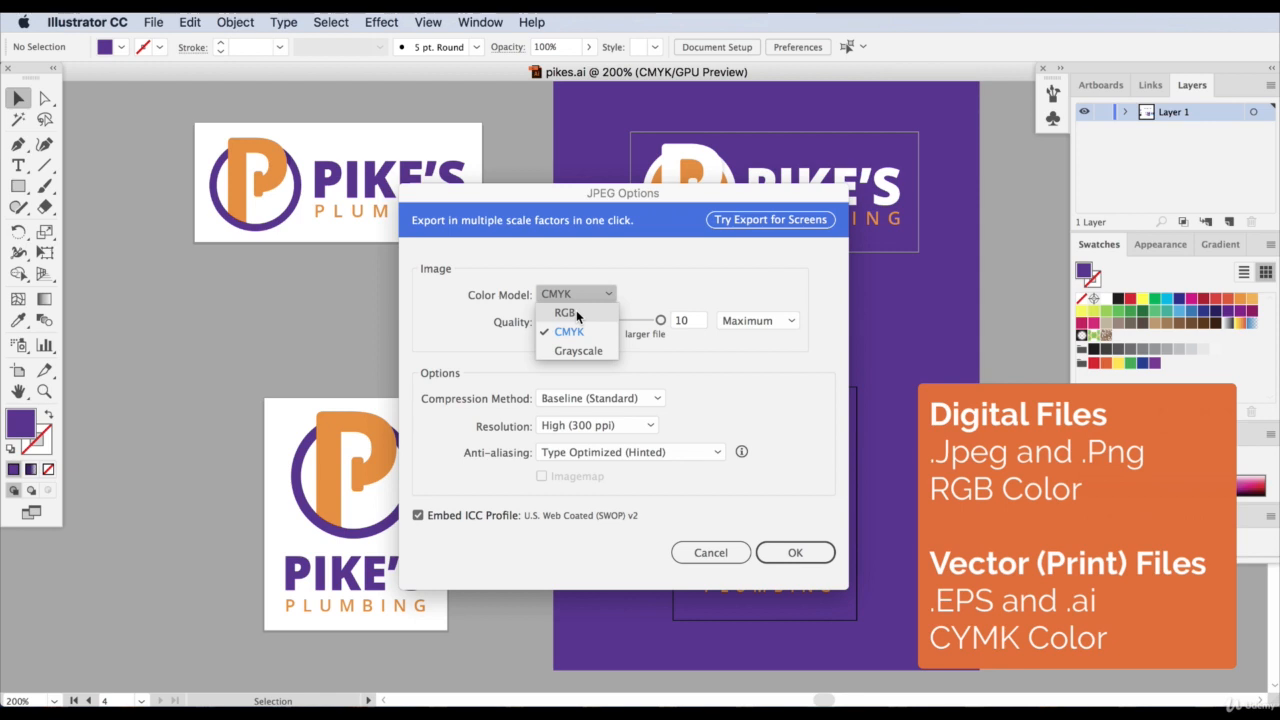
left_click(576, 313)
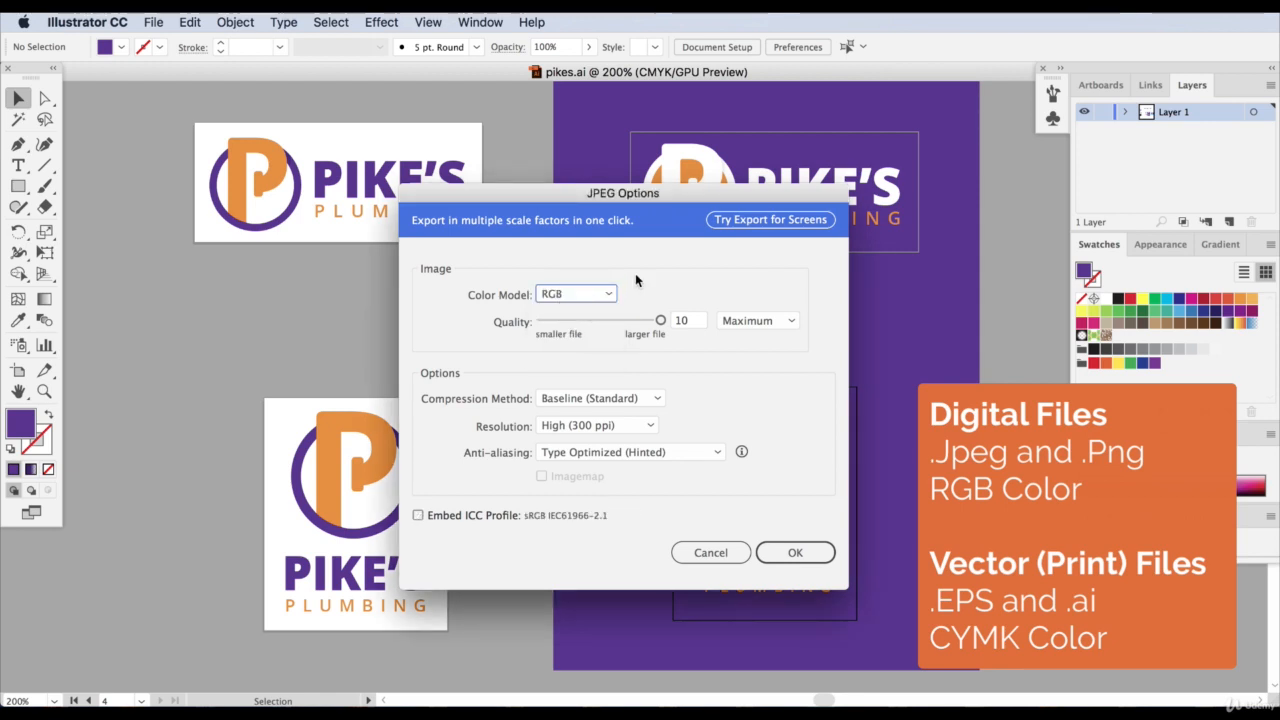
left_click(571, 294)
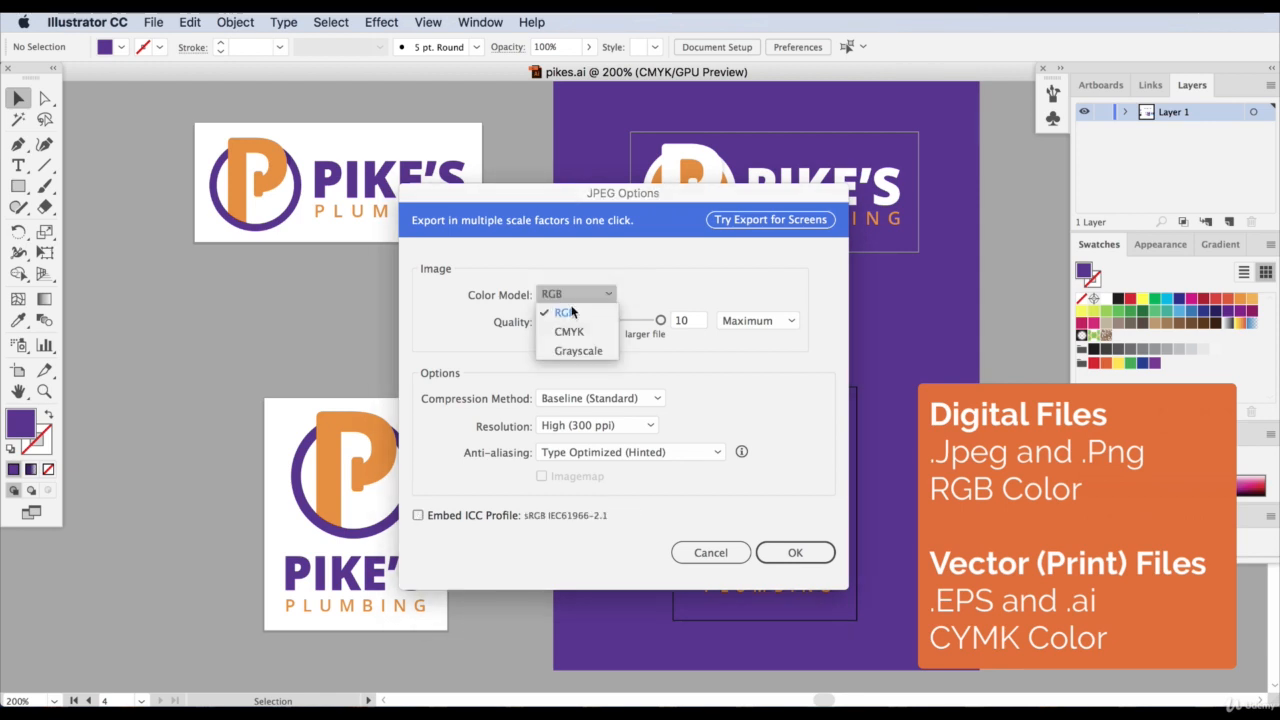
left_click(573, 314)
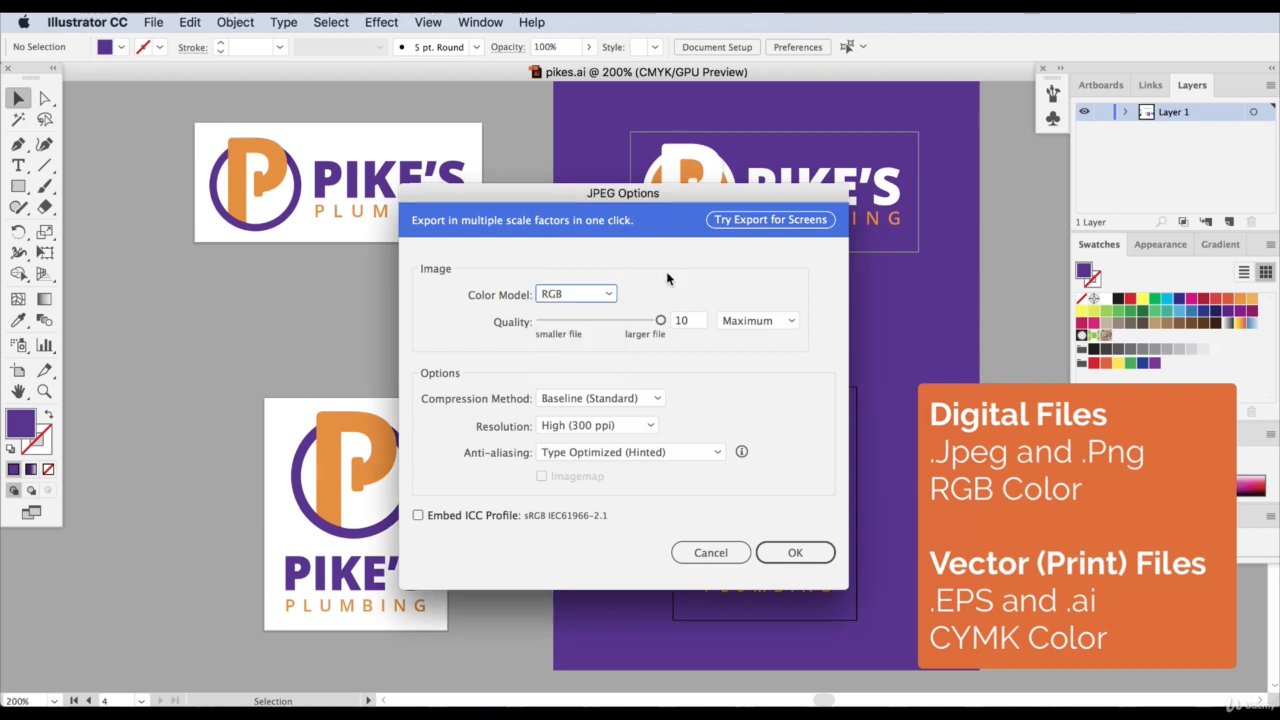
left_click(608, 427)
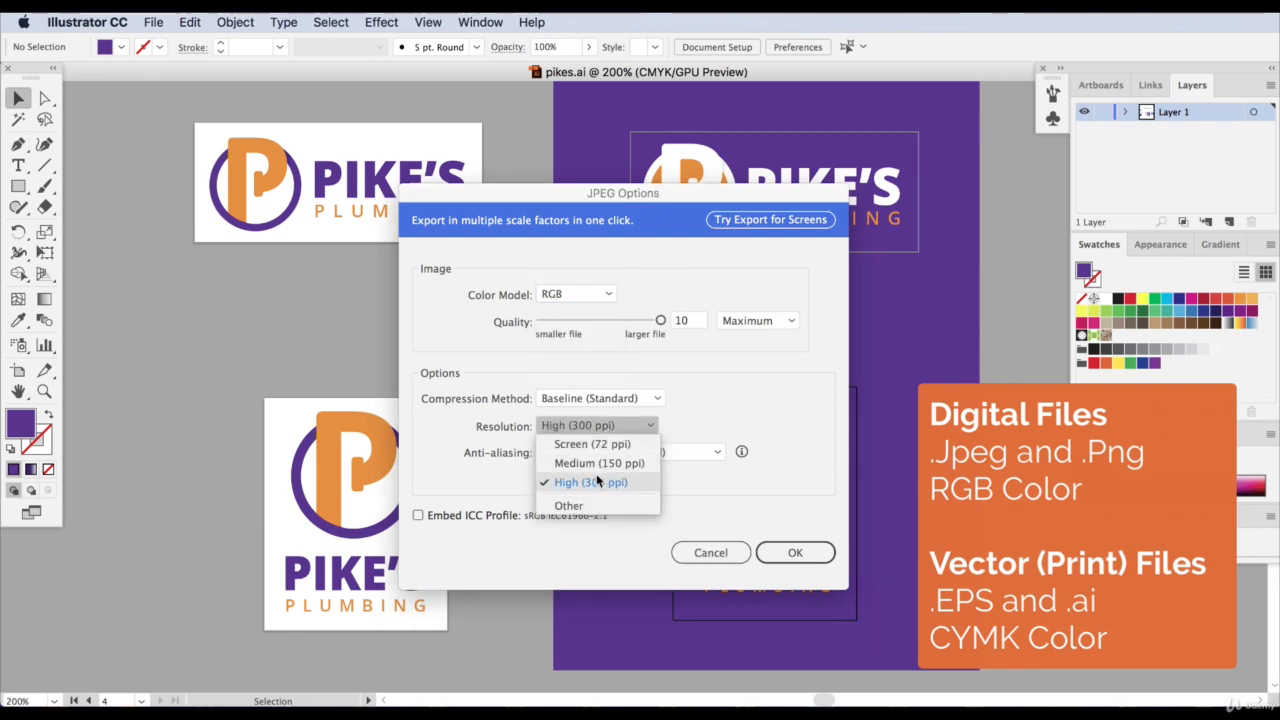
left_click(601, 463)
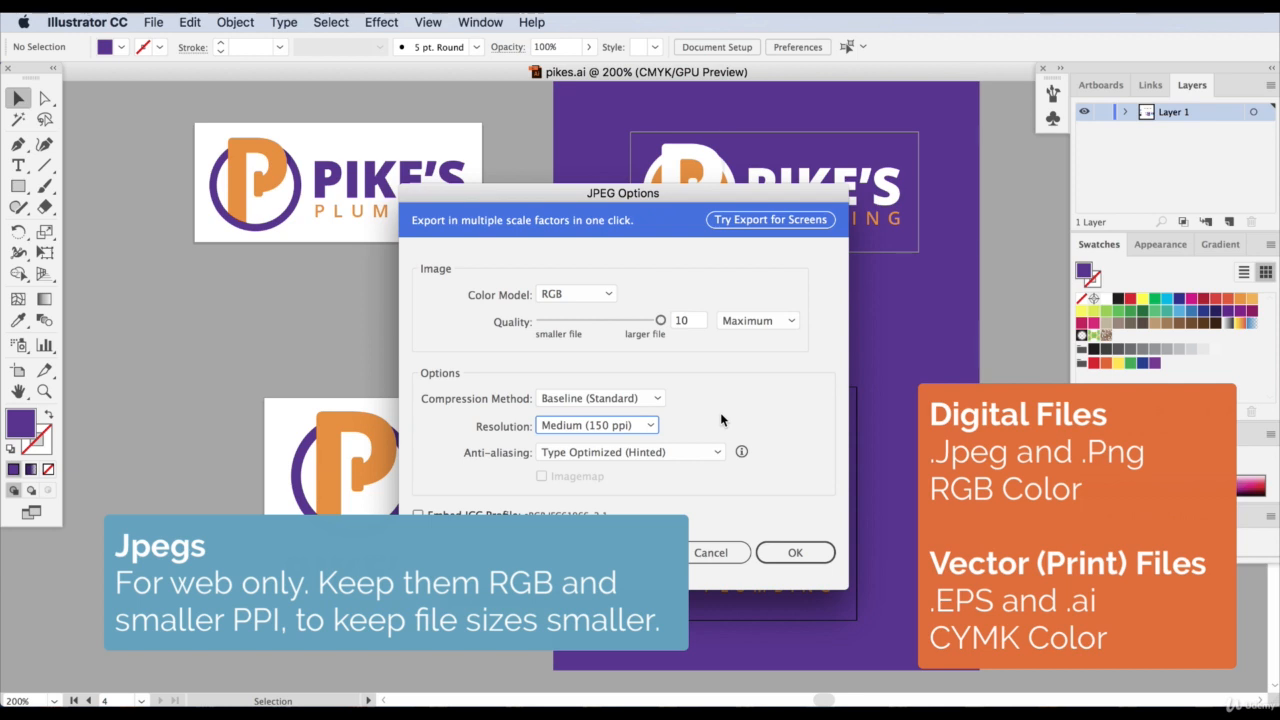
left_click(610, 425)
left_click(600, 457)
left_click(795, 545)
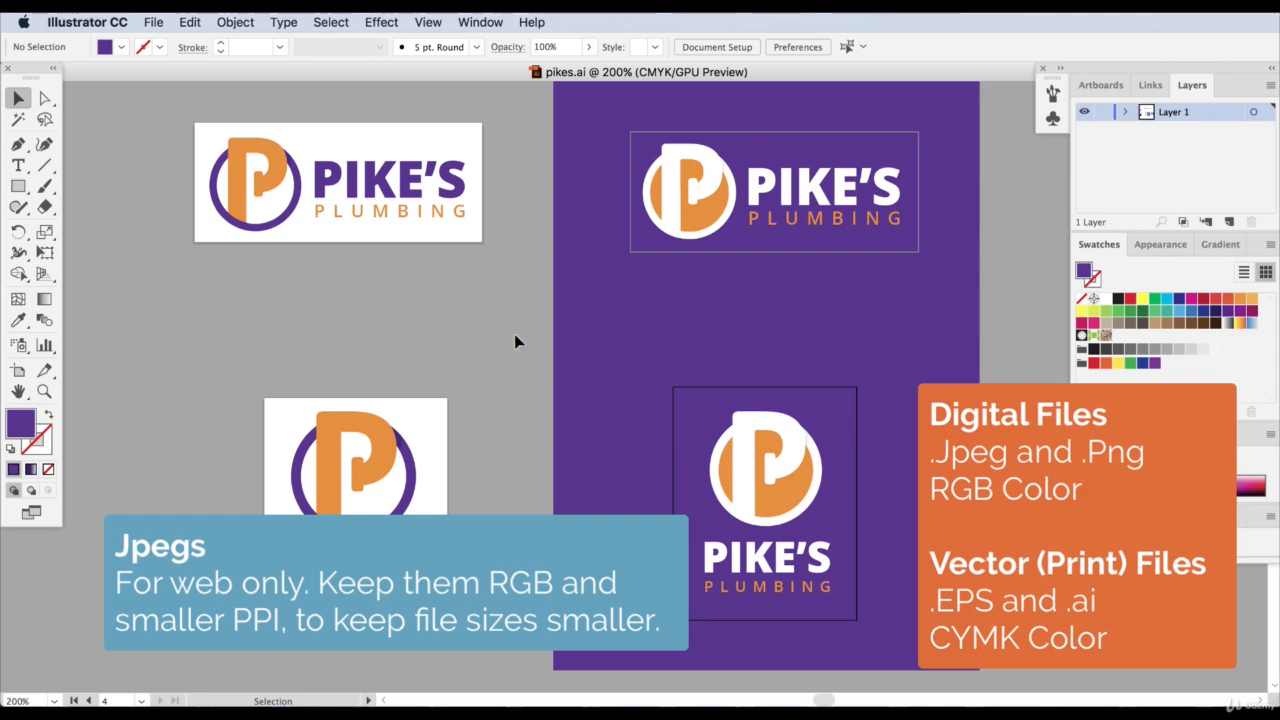
Save the document under the name pikes in Illustrator EPS format, without splitting it by artboards
left_click(153, 22)
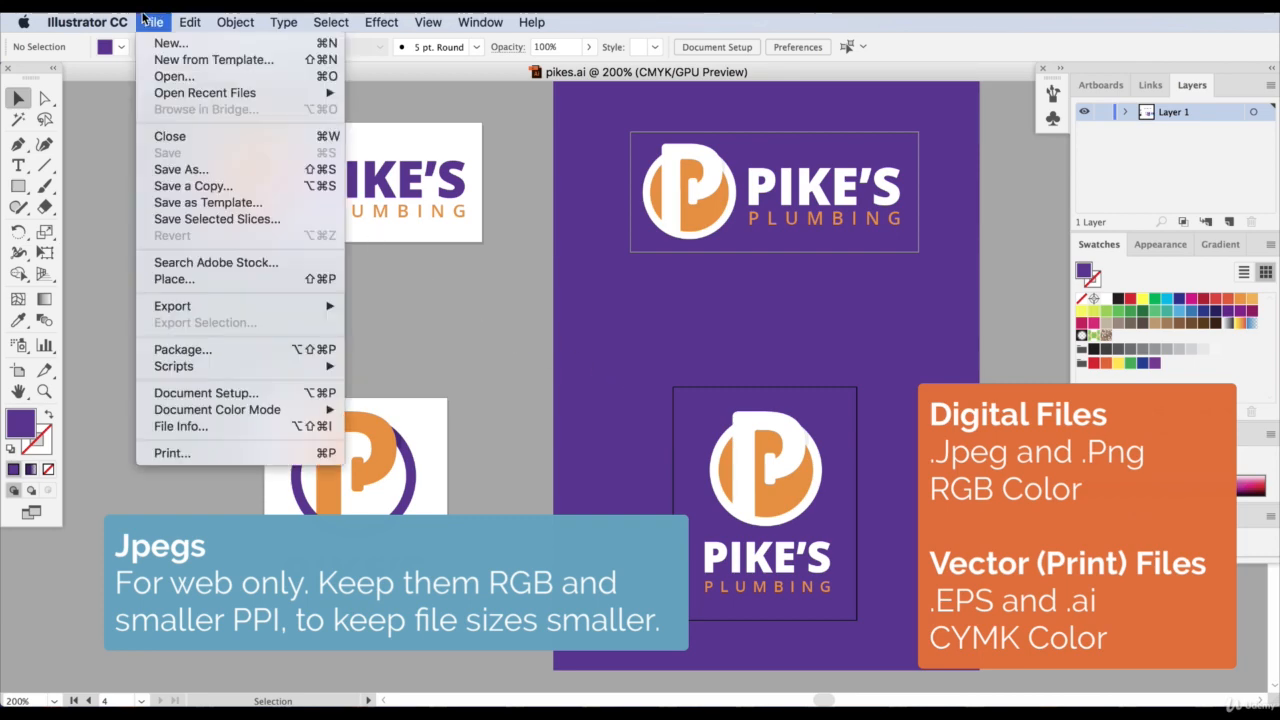
left_click(172, 170)
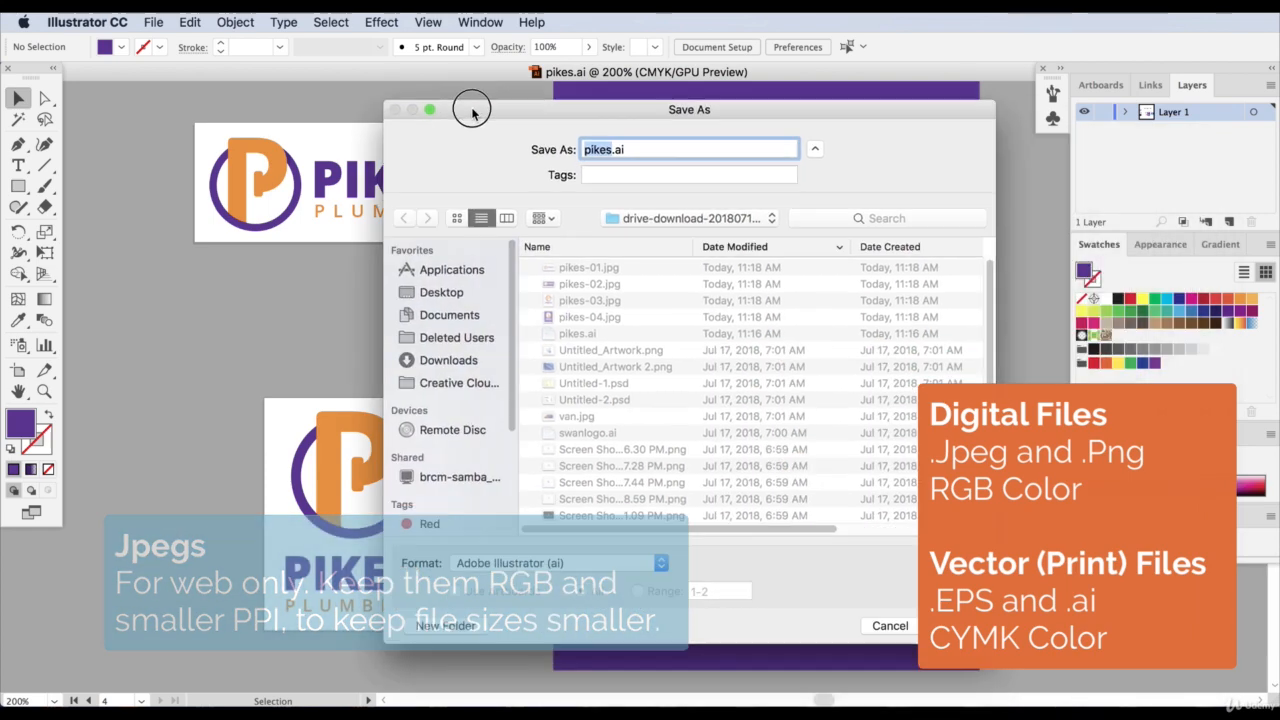
left_click_drag(472, 110, 403, 92)
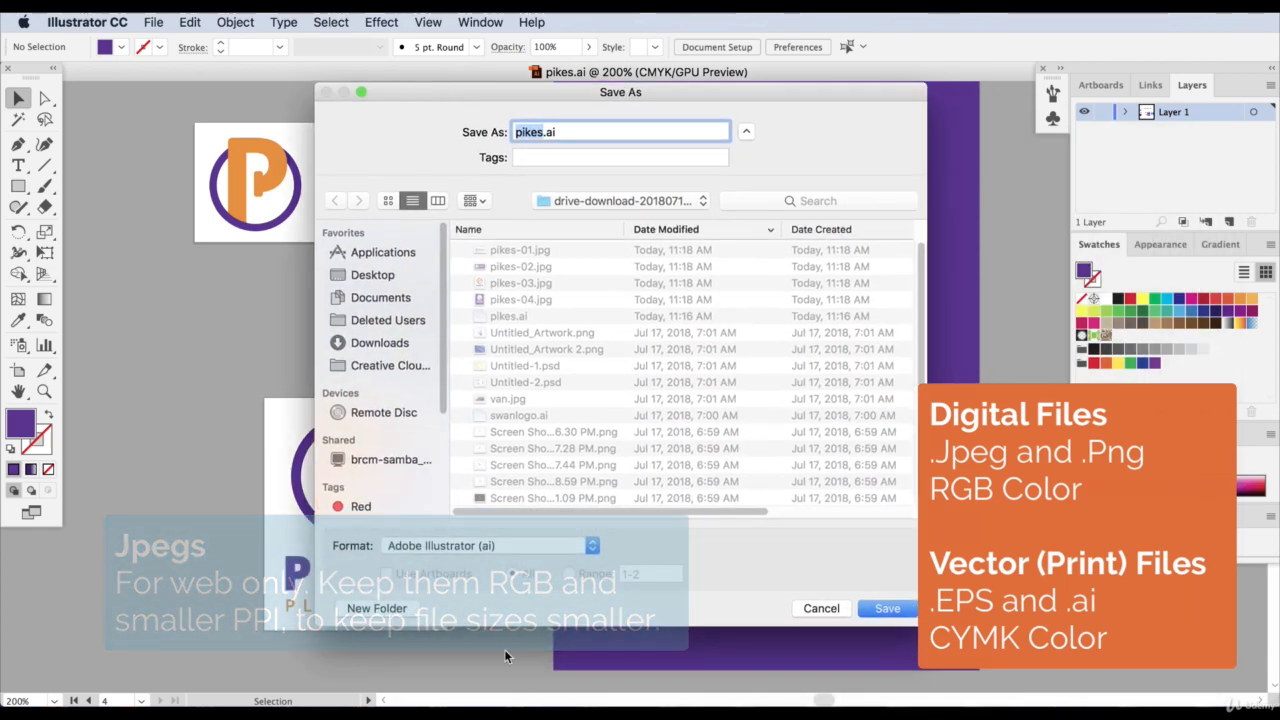
left_click(494, 549)
left_click(498, 566)
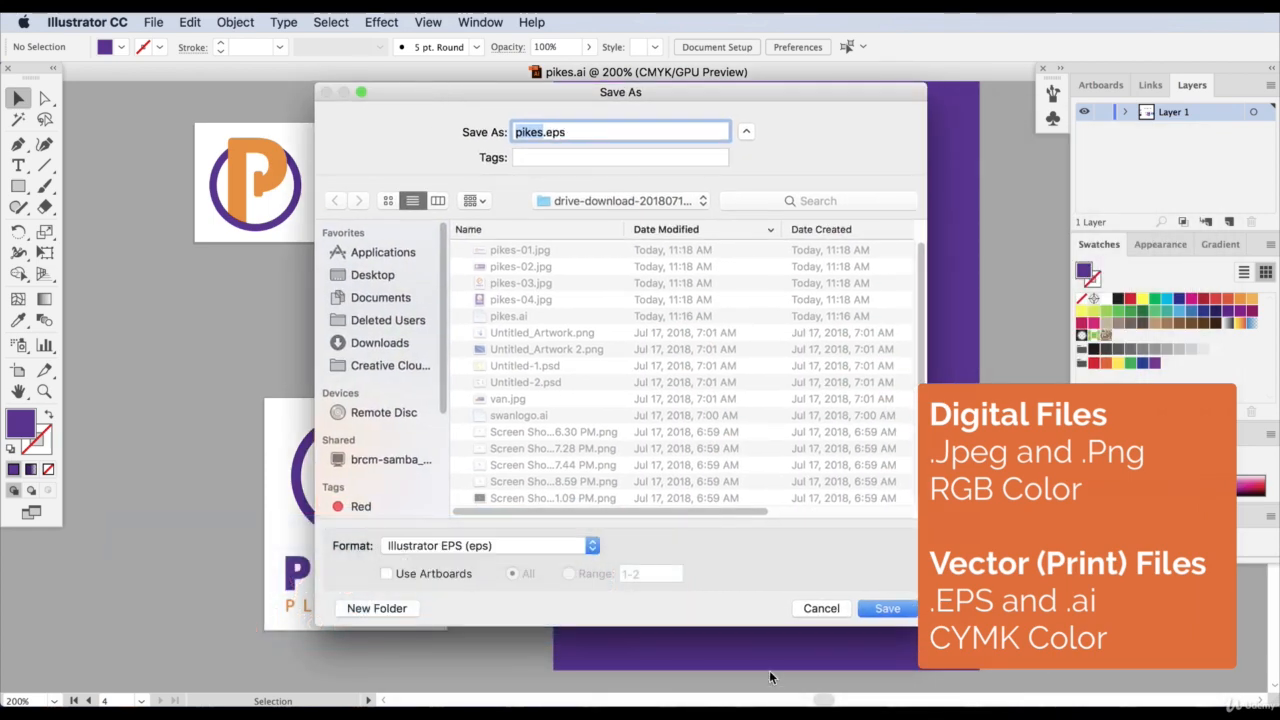
left_click(884, 609)
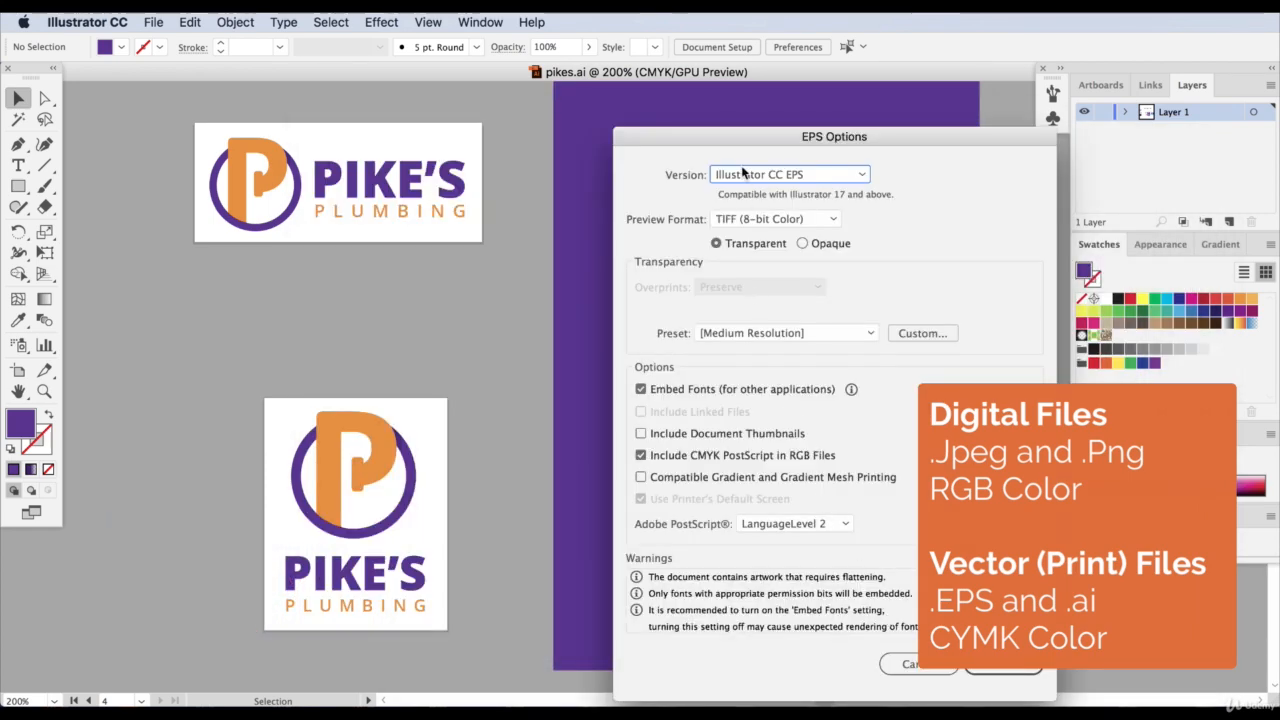
Review the available EPS versions, keep Illustrator CC EPS, and complete the save
left_click(610, 153)
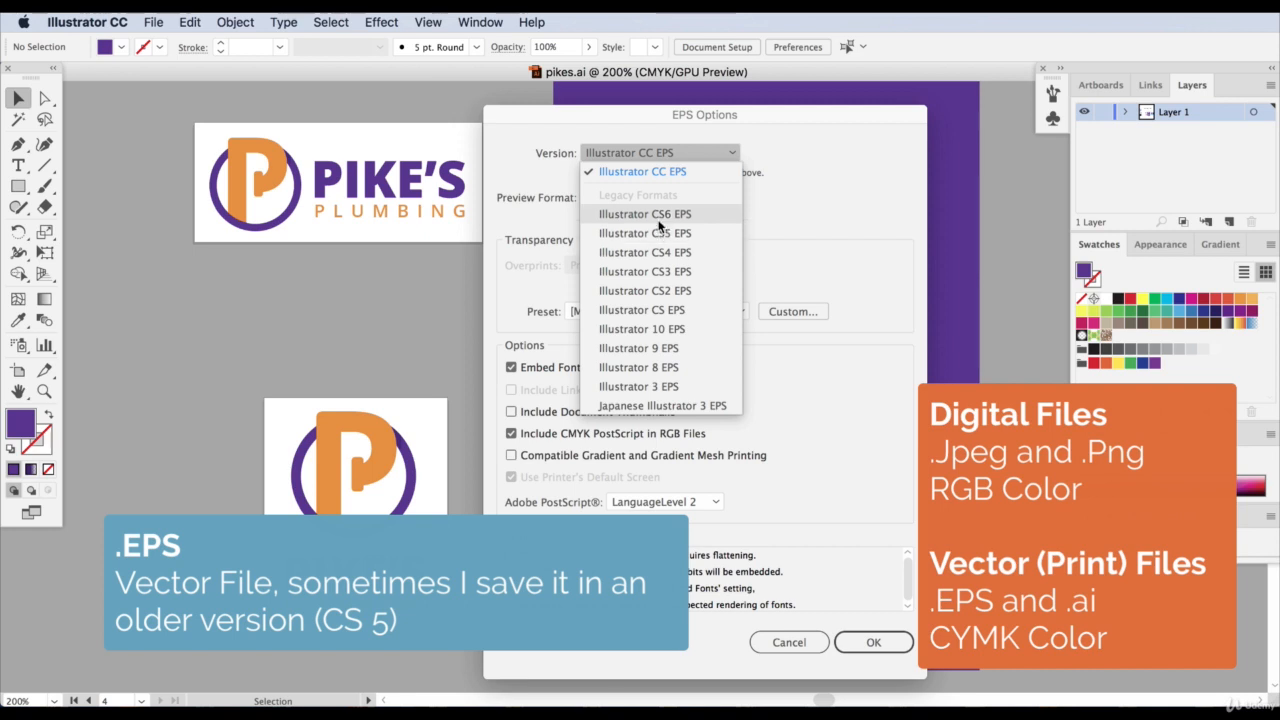
left_click(647, 158)
left_click(660, 158)
left_click(634, 155)
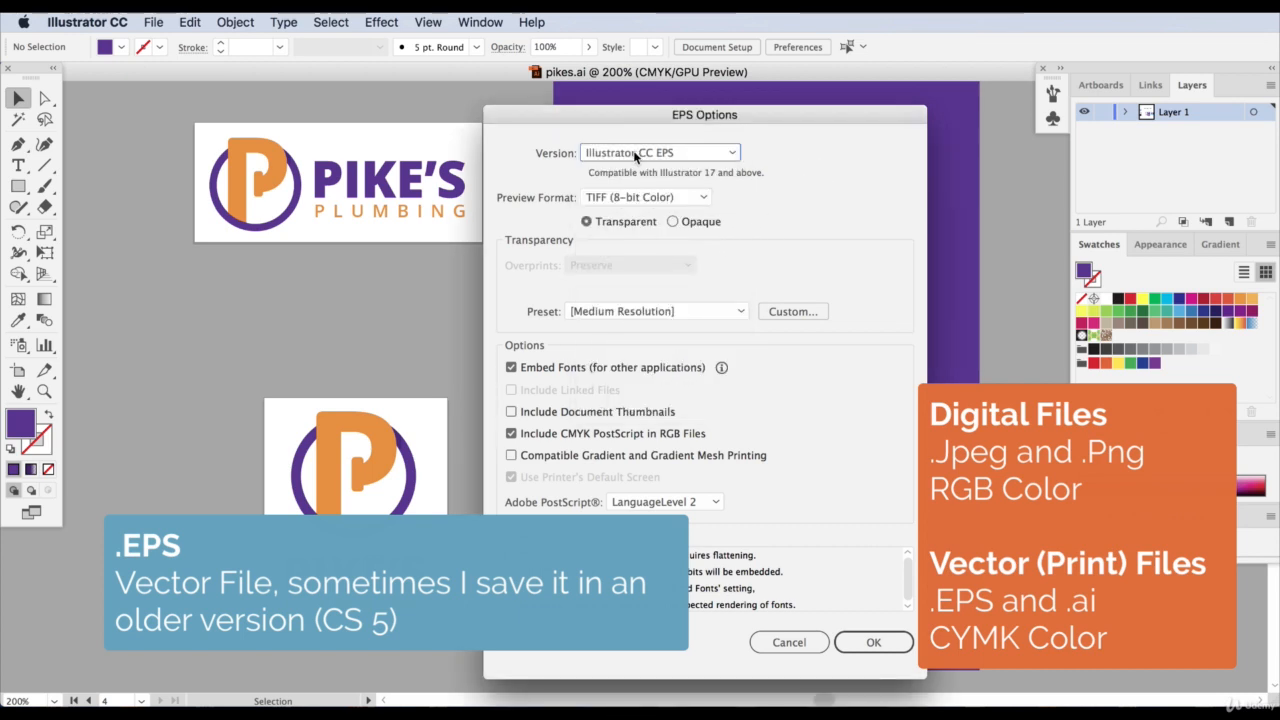
left_click(862, 640)
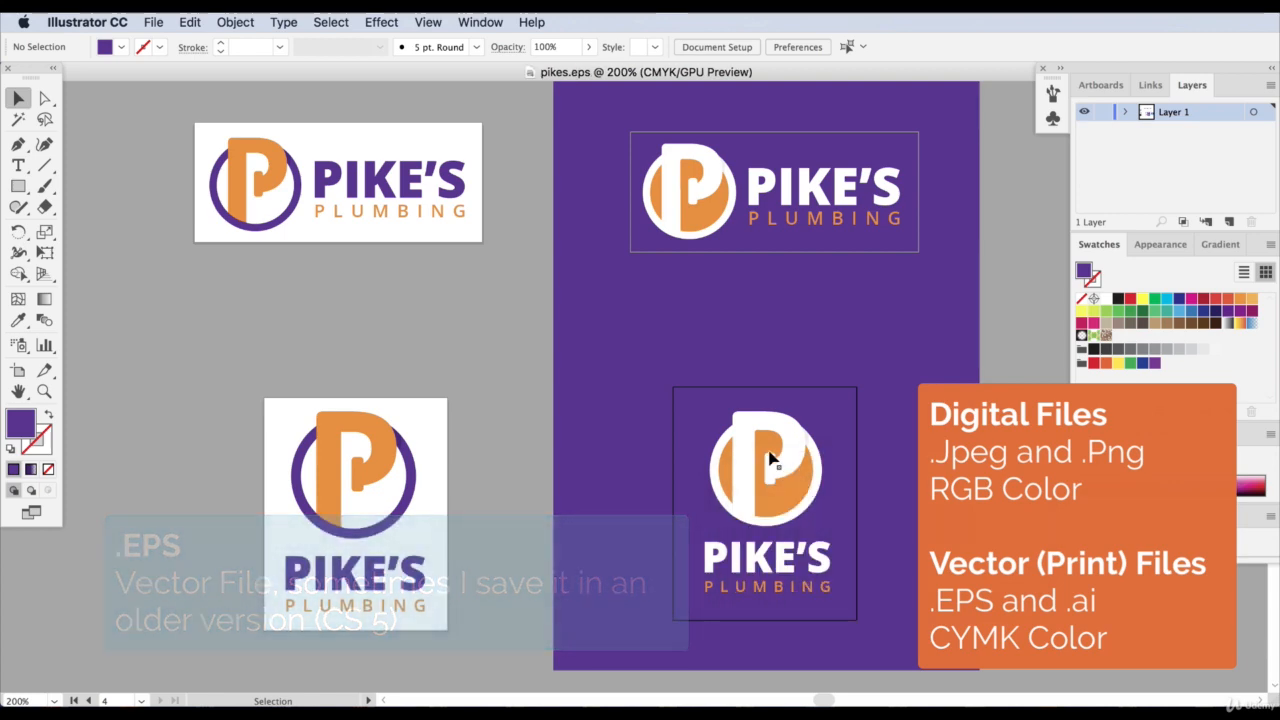
left_click(153, 21)
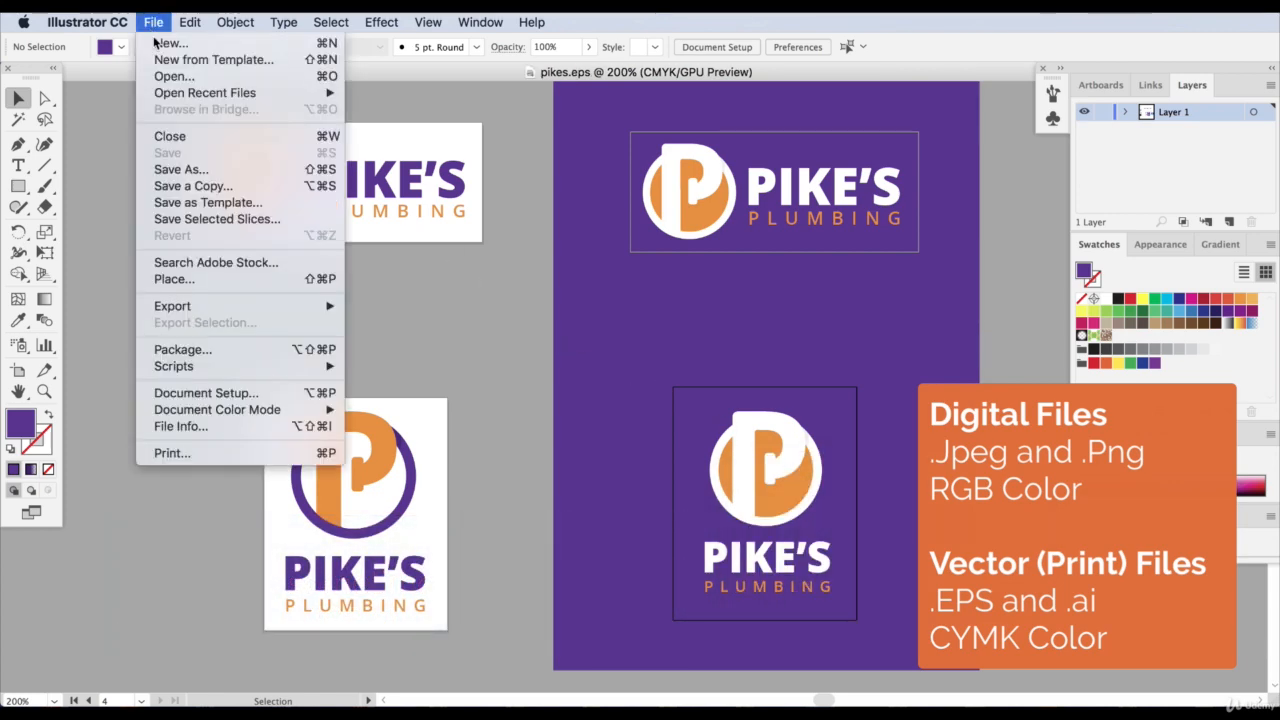
left_click(171, 177)
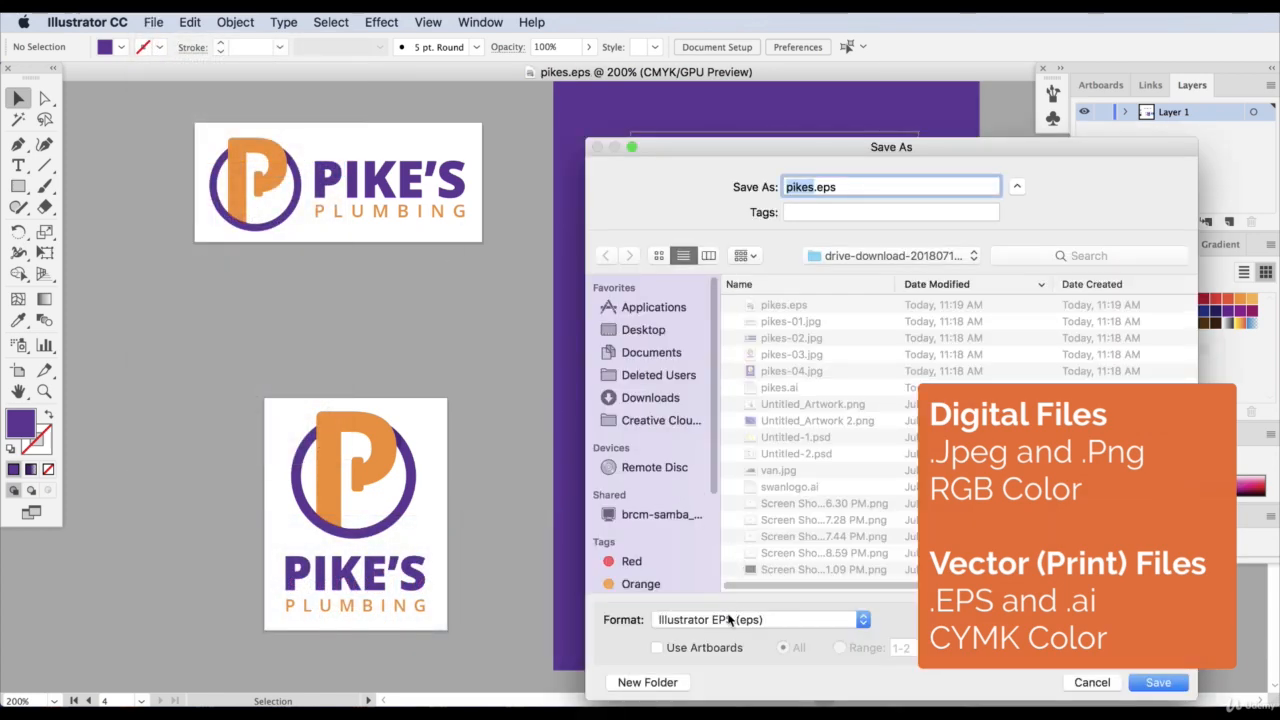
left_click(730, 620)
left_click(737, 603)
left_click_drag(702, 141, 534, 107)
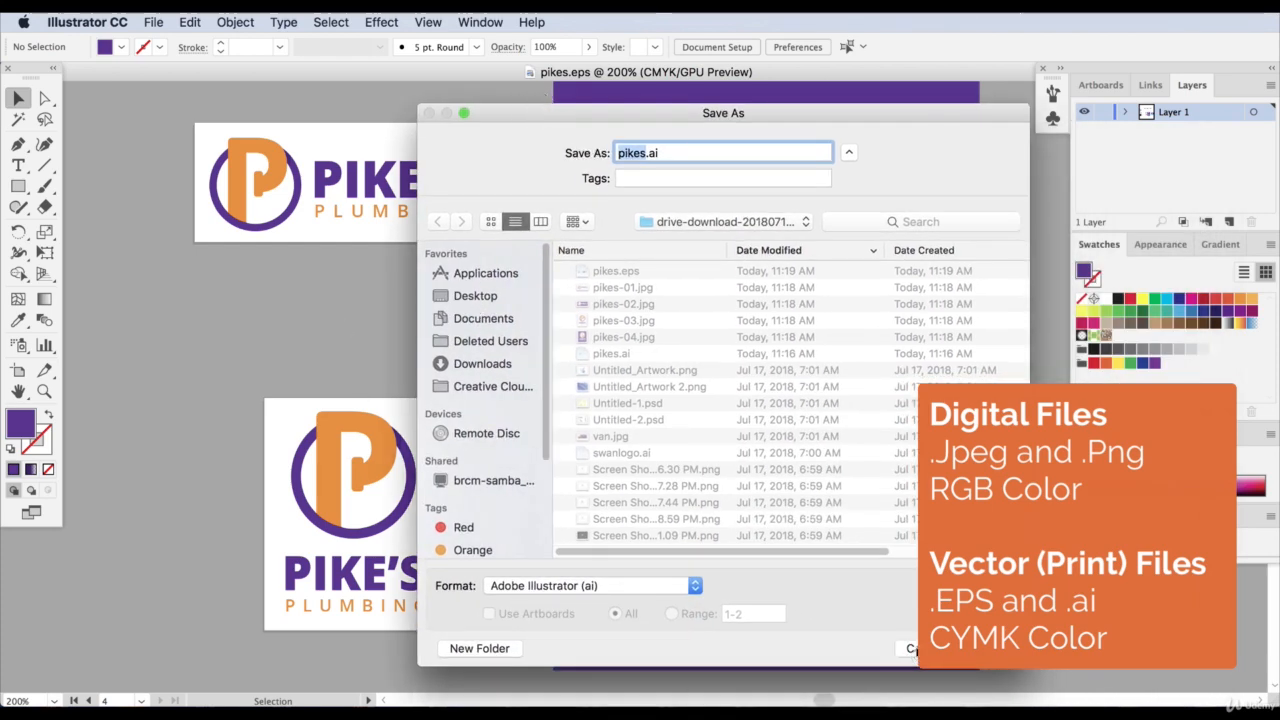
left_click(910, 649)
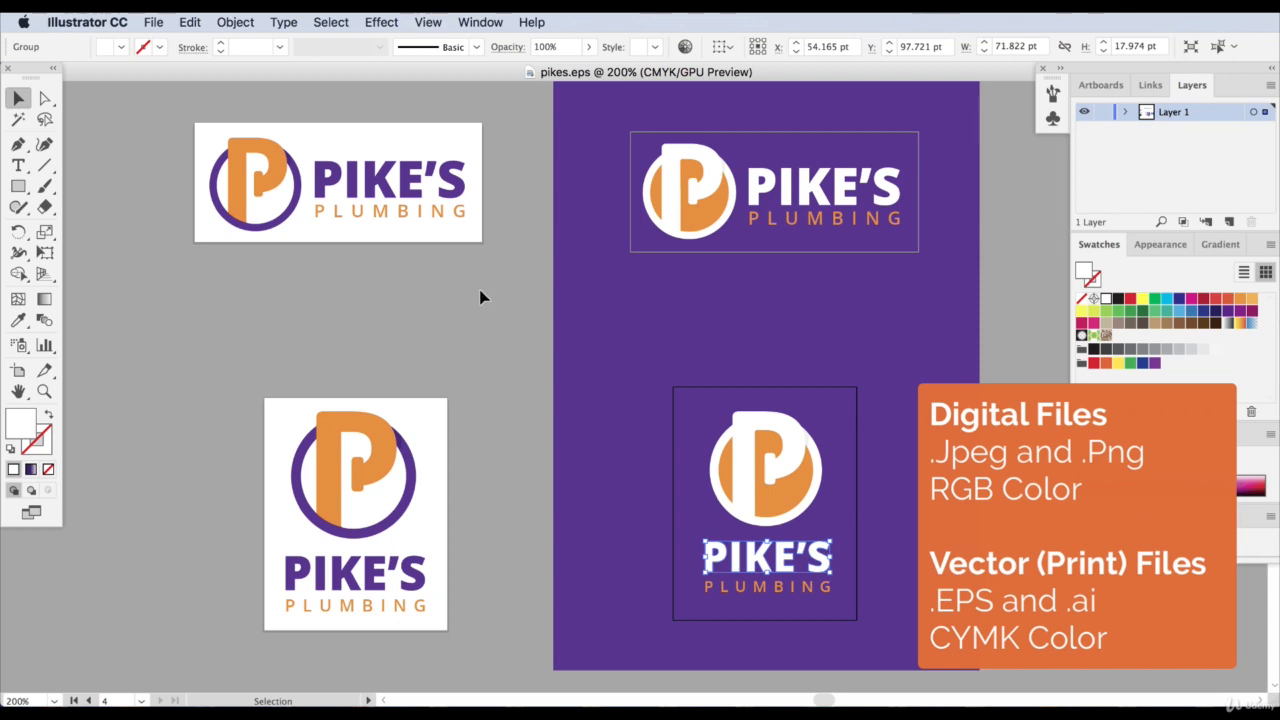
Check whether the PIKE'S and PLUMBING lettering in the horizontal logo on white is outlined or live text
left_click(393, 212)
left_click(383, 184)
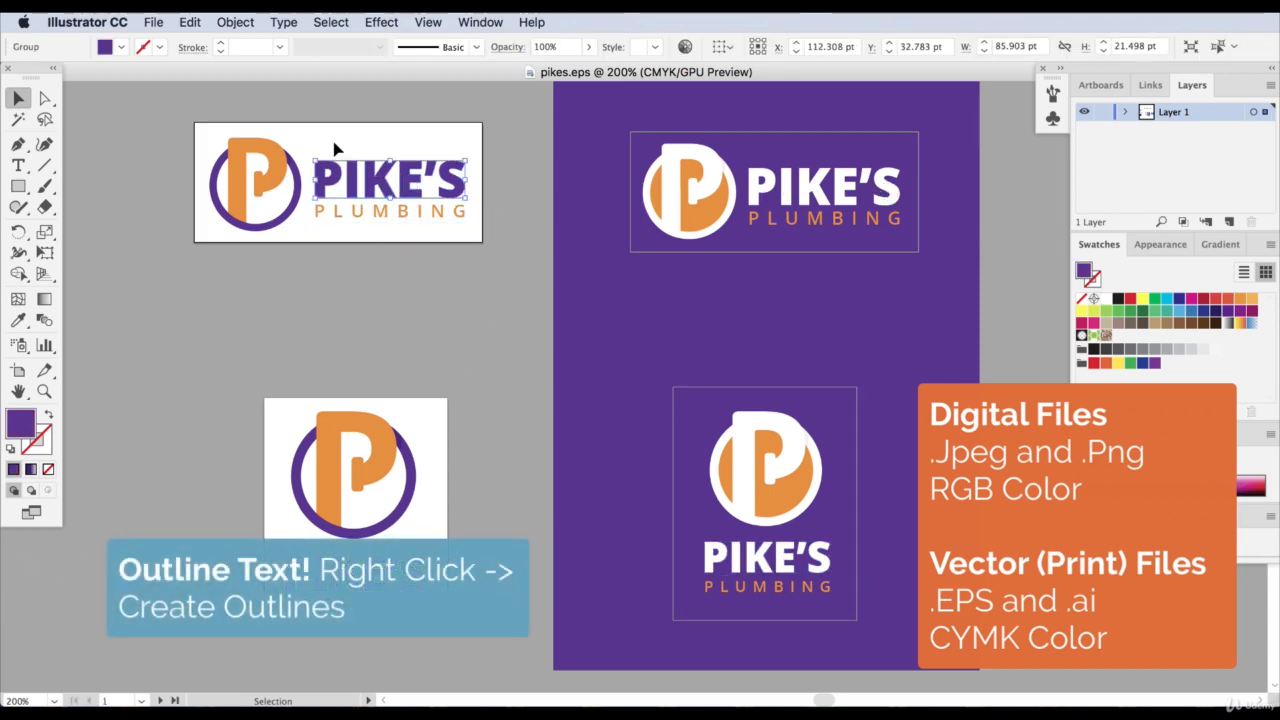
left_click(414, 213)
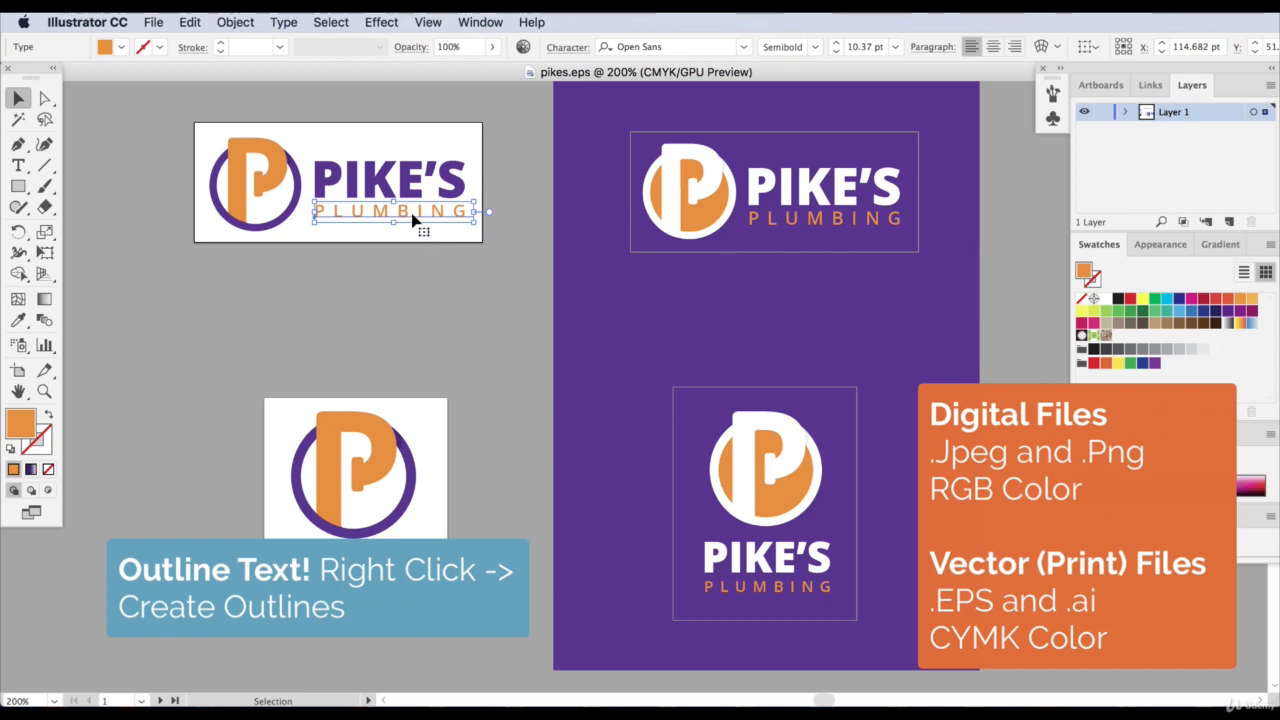
left_click(405, 190)
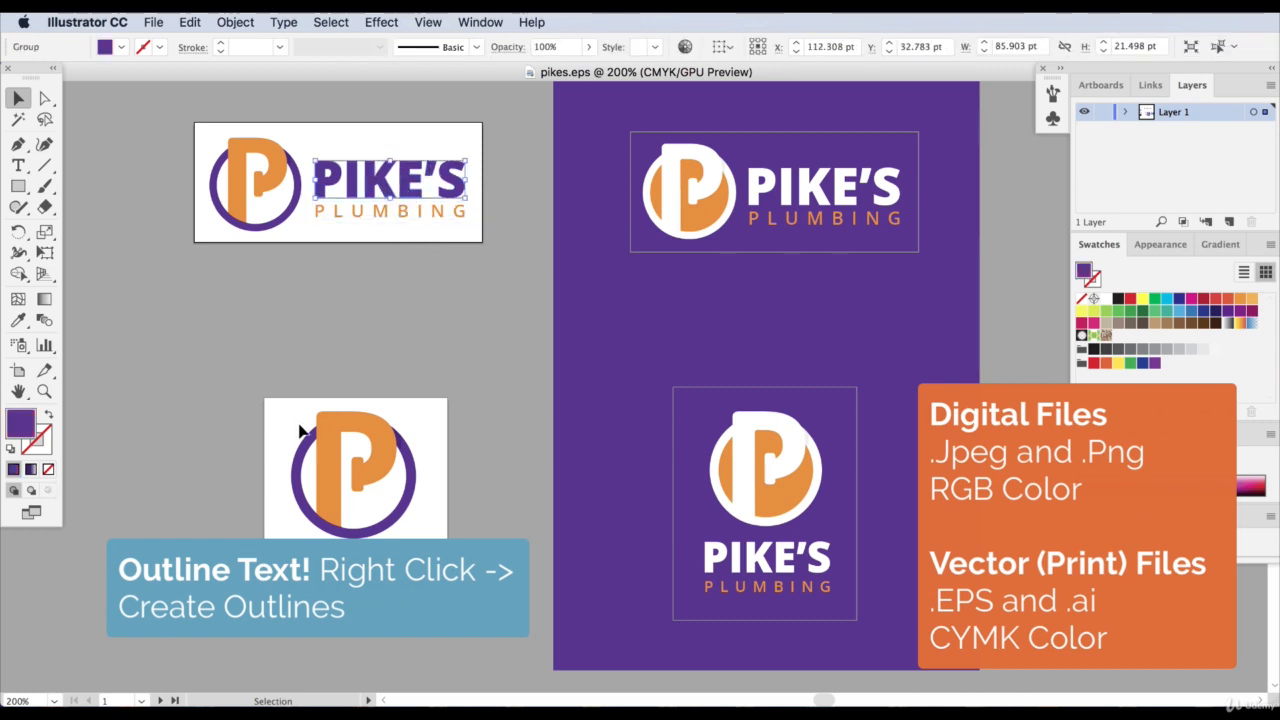
left_click(410, 212)
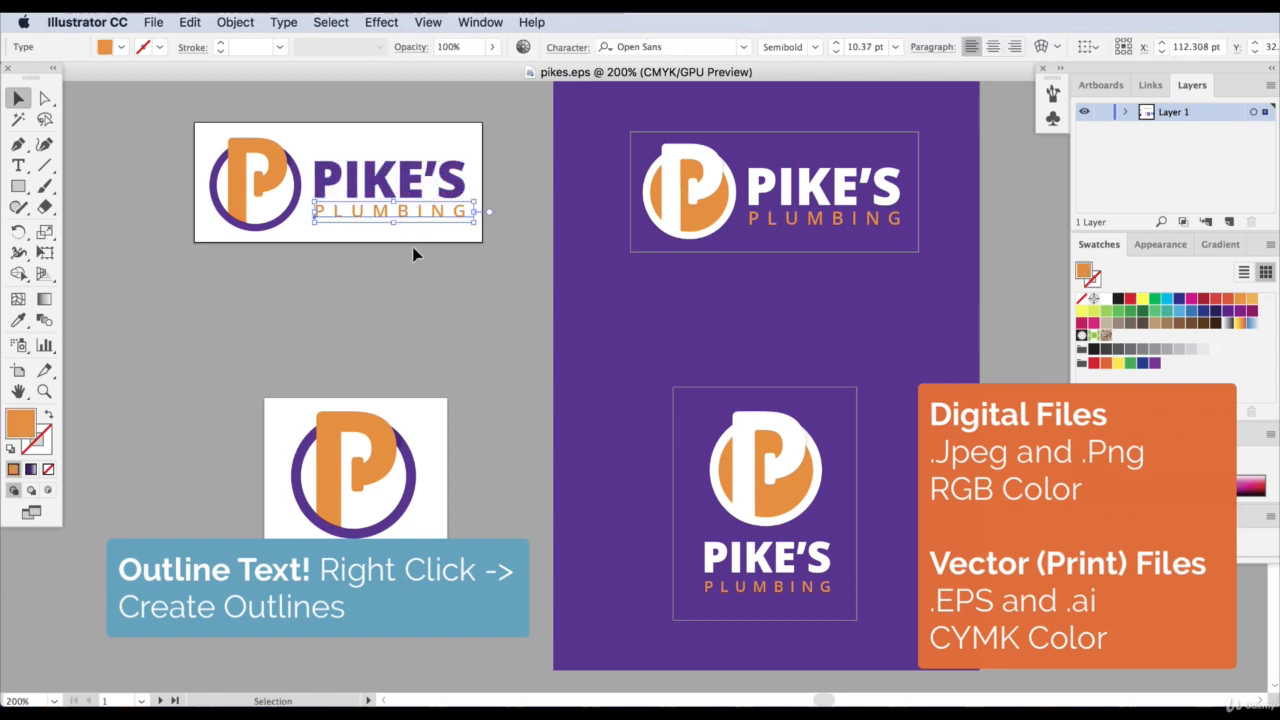
Try moving the horizontal white logo's PLUMBING text below its artboard and overwriting its letters, and undo both changes
left_click_drag(434, 217, 436, 317)
double_click(400, 311)
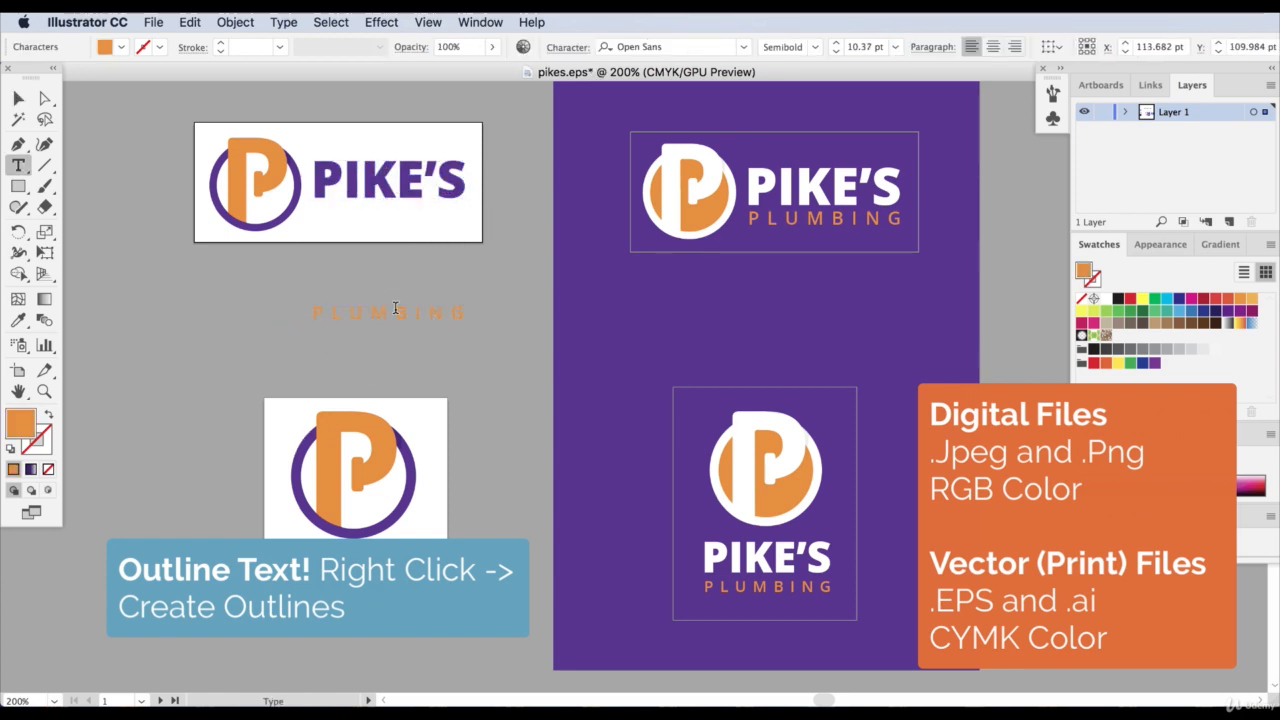
type("SDFSDFSD")
key("super+z")
key("super+z")
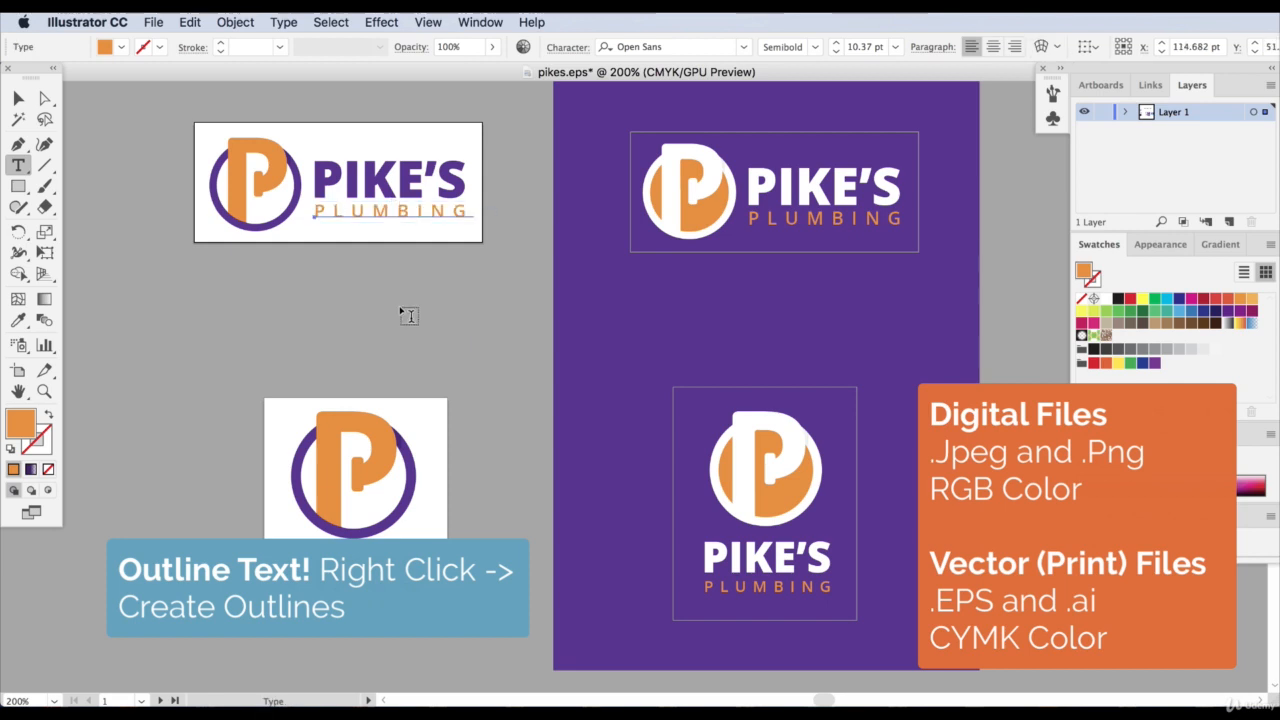
Convert the PLUMBING text of all four logo variations to outlines and clear the selection
left_click(24, 96)
left_click(372, 606, "shift")
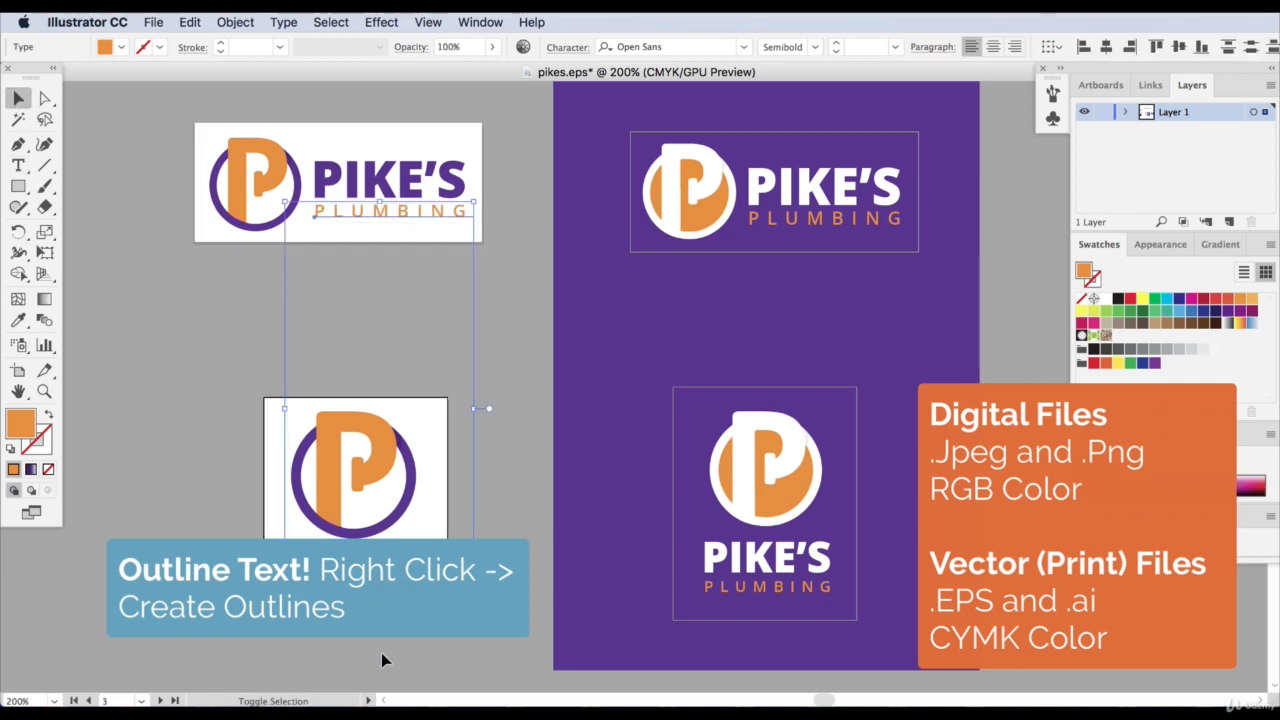
left_click(751, 589, "shift")
left_click(796, 219, "shift")
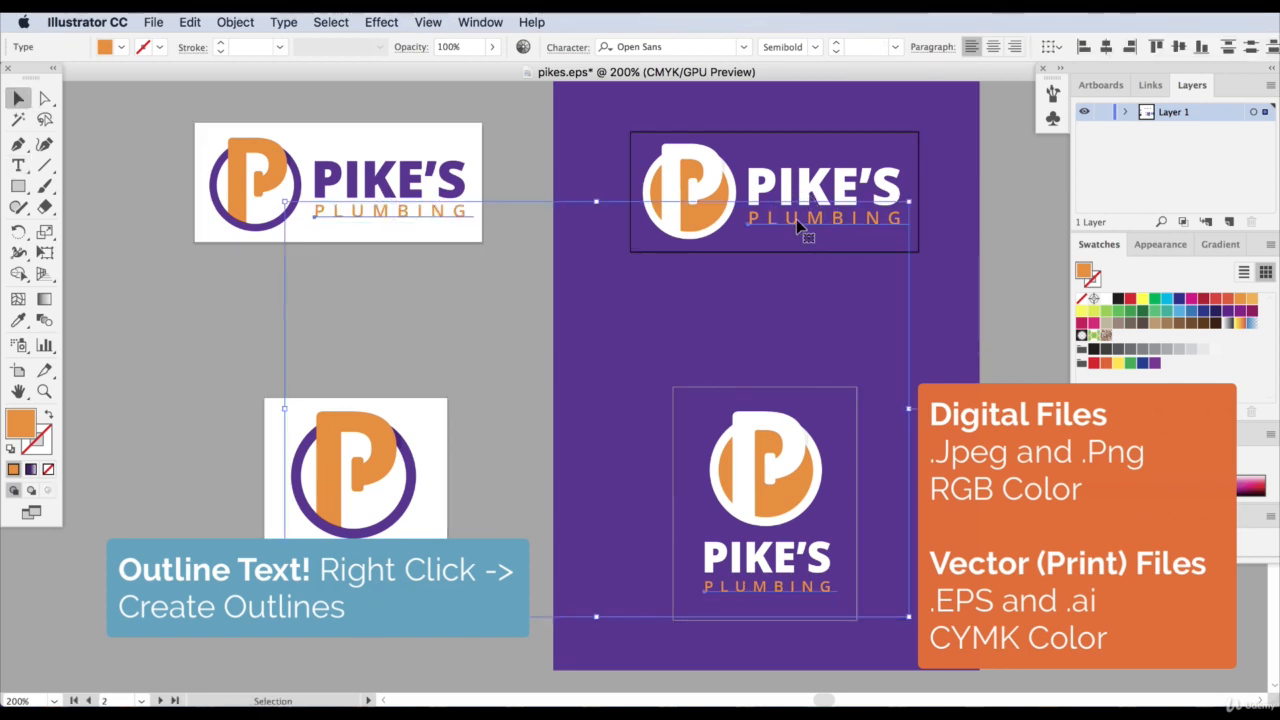
right_click(796, 218)
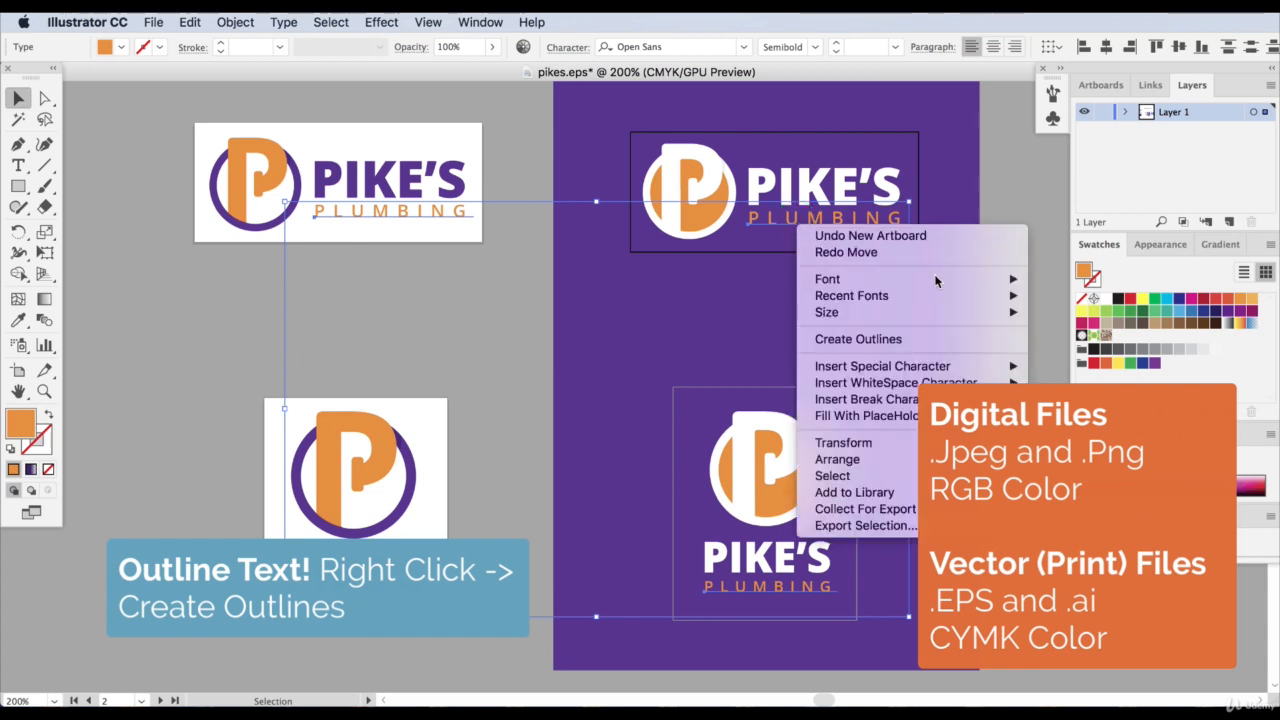
left_click(860, 340)
left_click(956, 367)
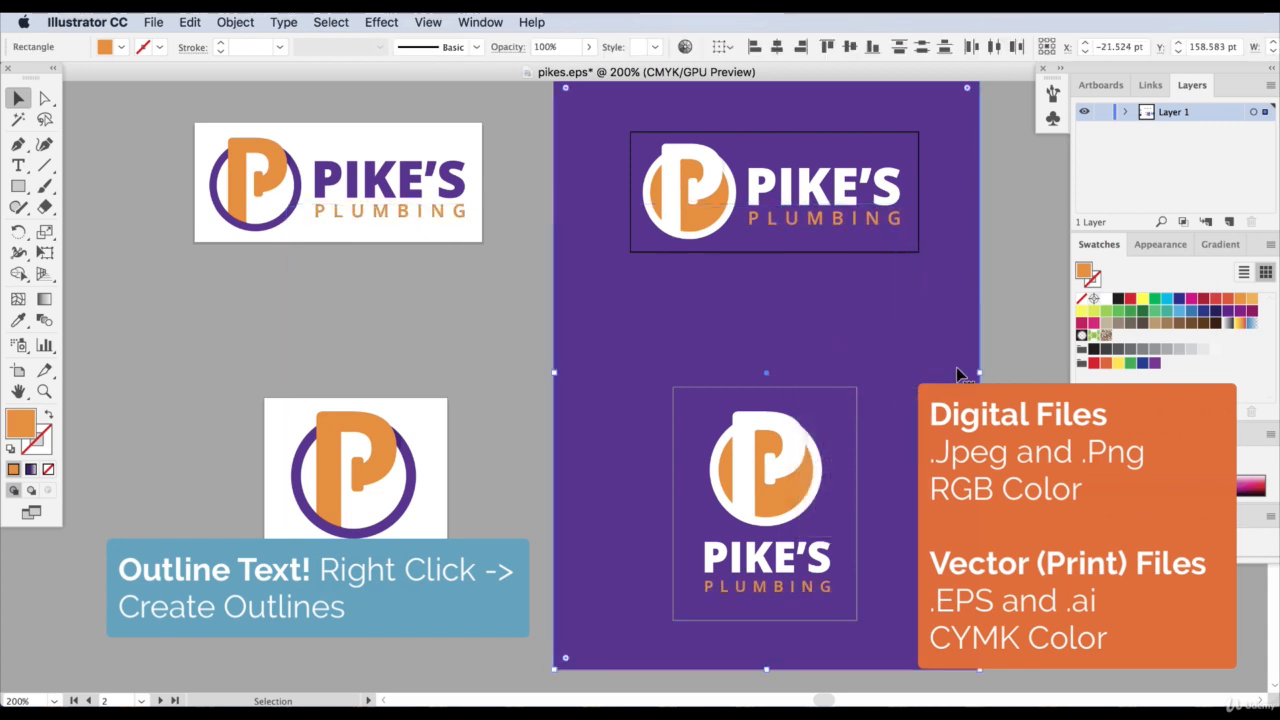
left_click(515, 290)
Save the outlined document as pikes.eps in Illustrator EPS format, replacing the existing file and keeping the default EPS options
left_click(153, 22)
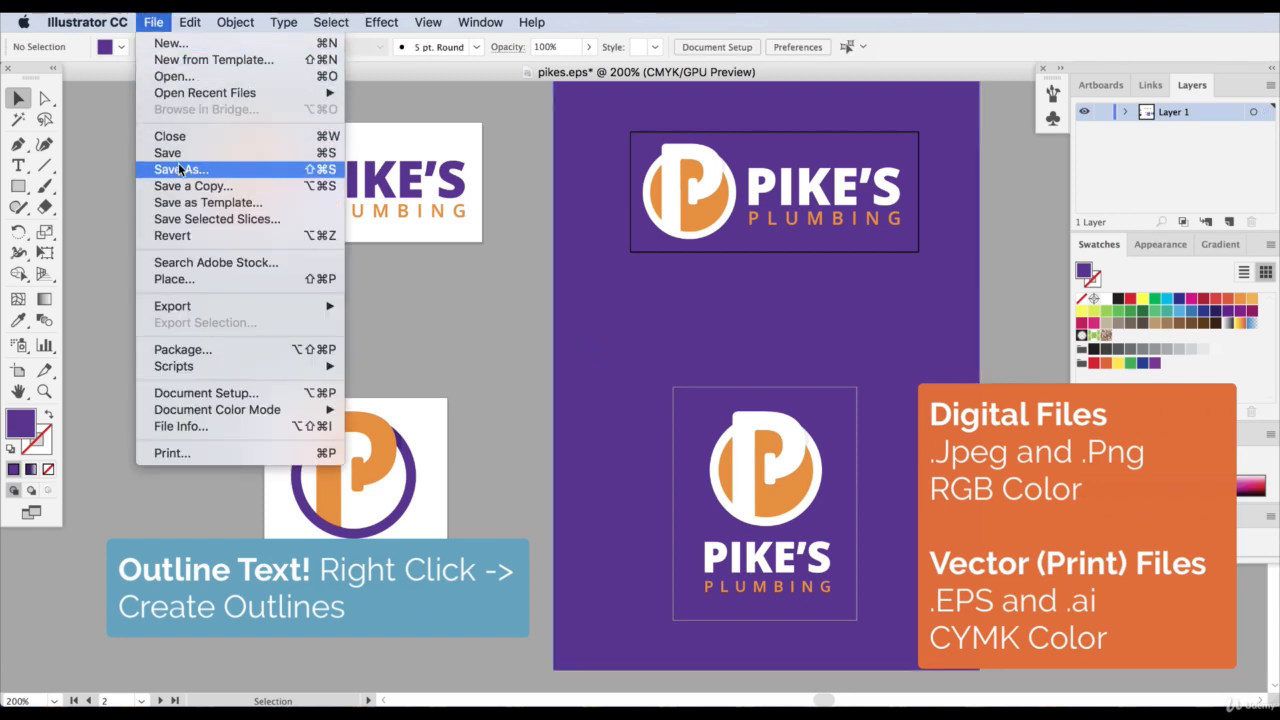
left_click(181, 169)
left_click(685, 636)
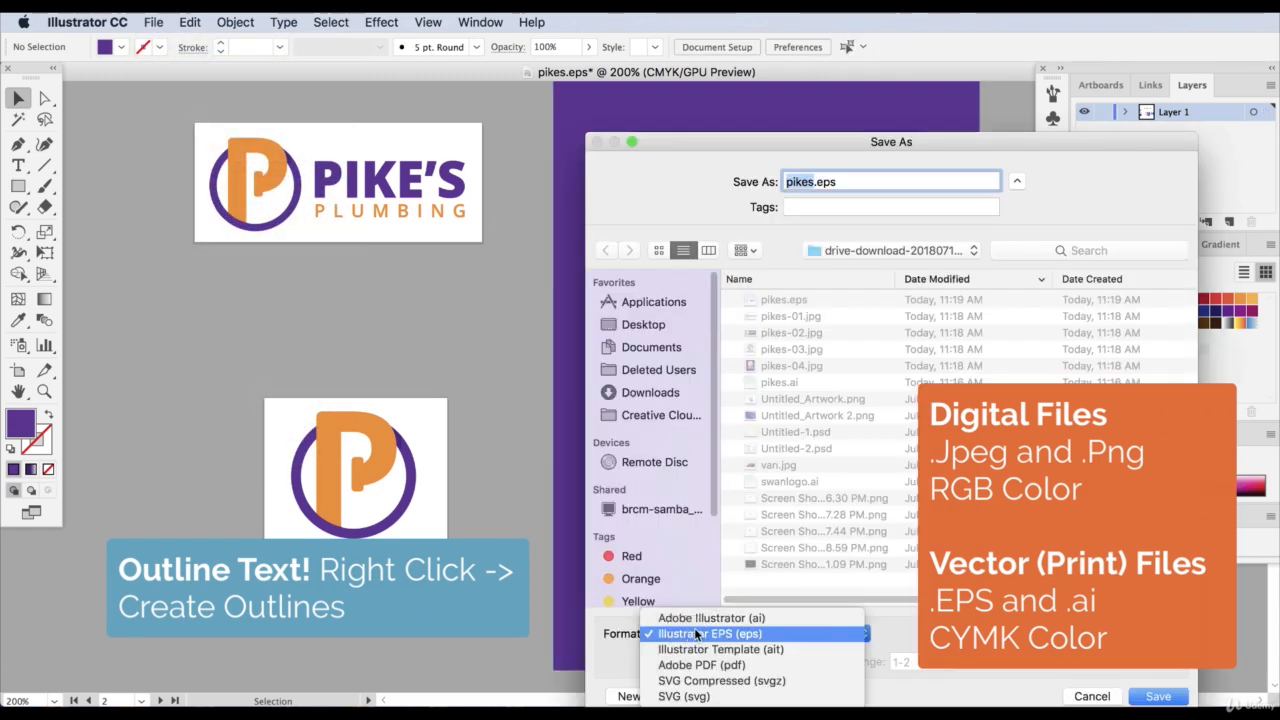
left_click(688, 632)
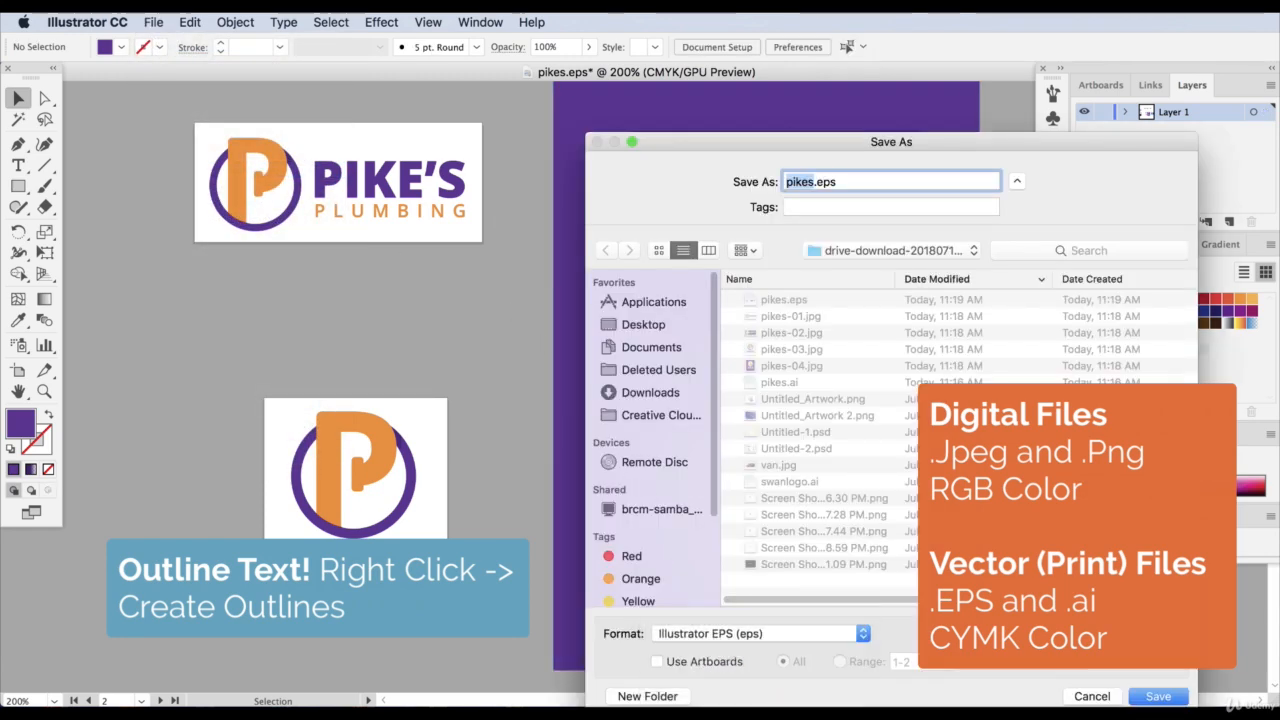
left_click(1158, 696)
left_click(1016, 258)
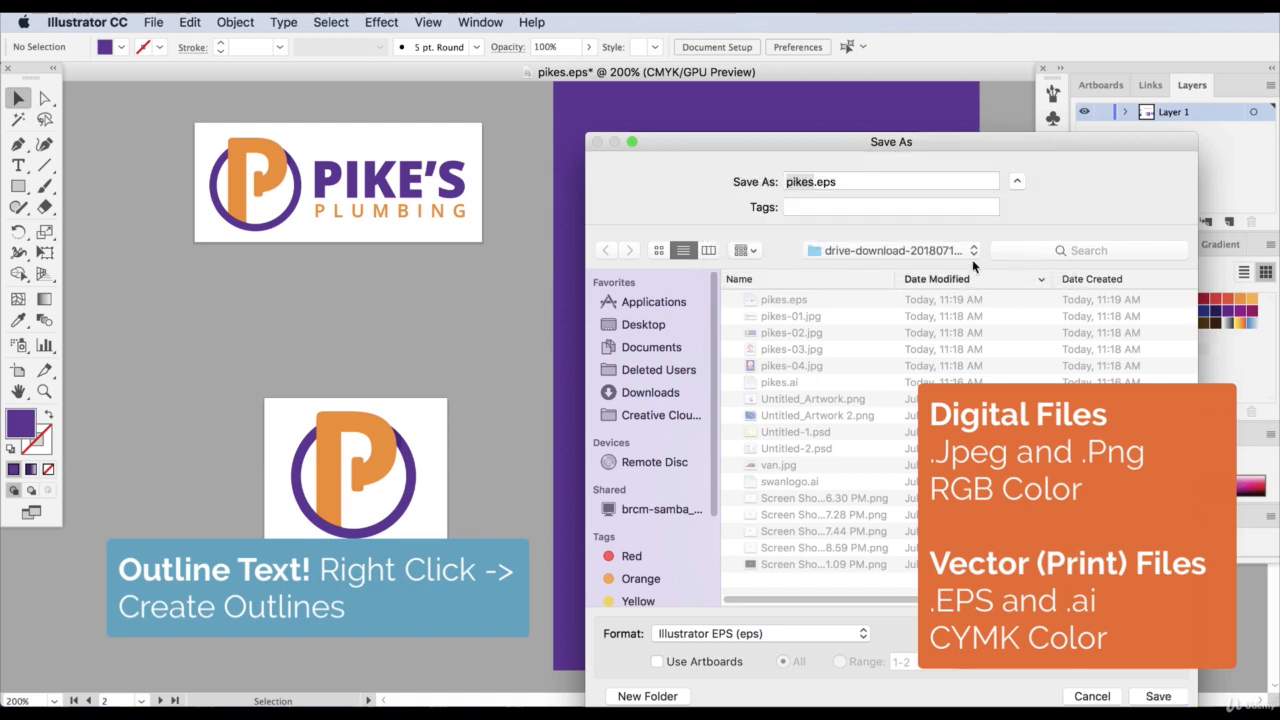
left_click(876, 638)
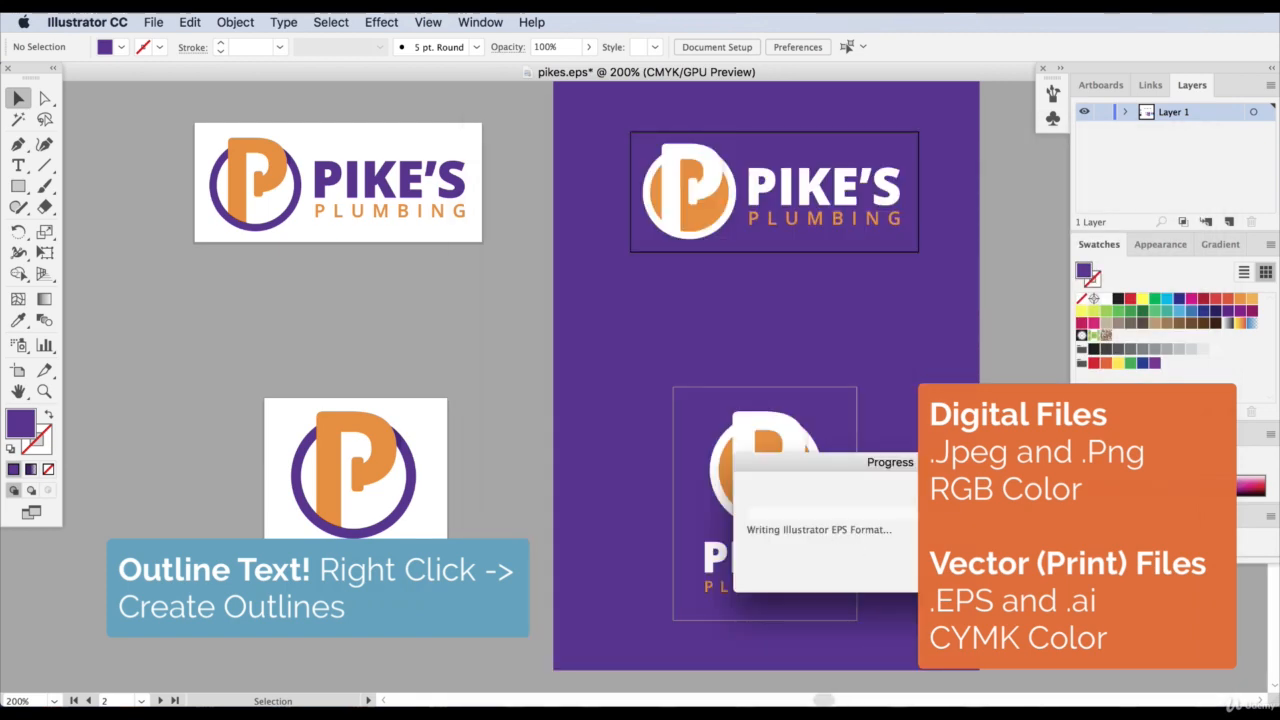
Check that the PLUMBING lettering in the horizontal logo on white is outlined, and deselect it
left_click(412, 210)
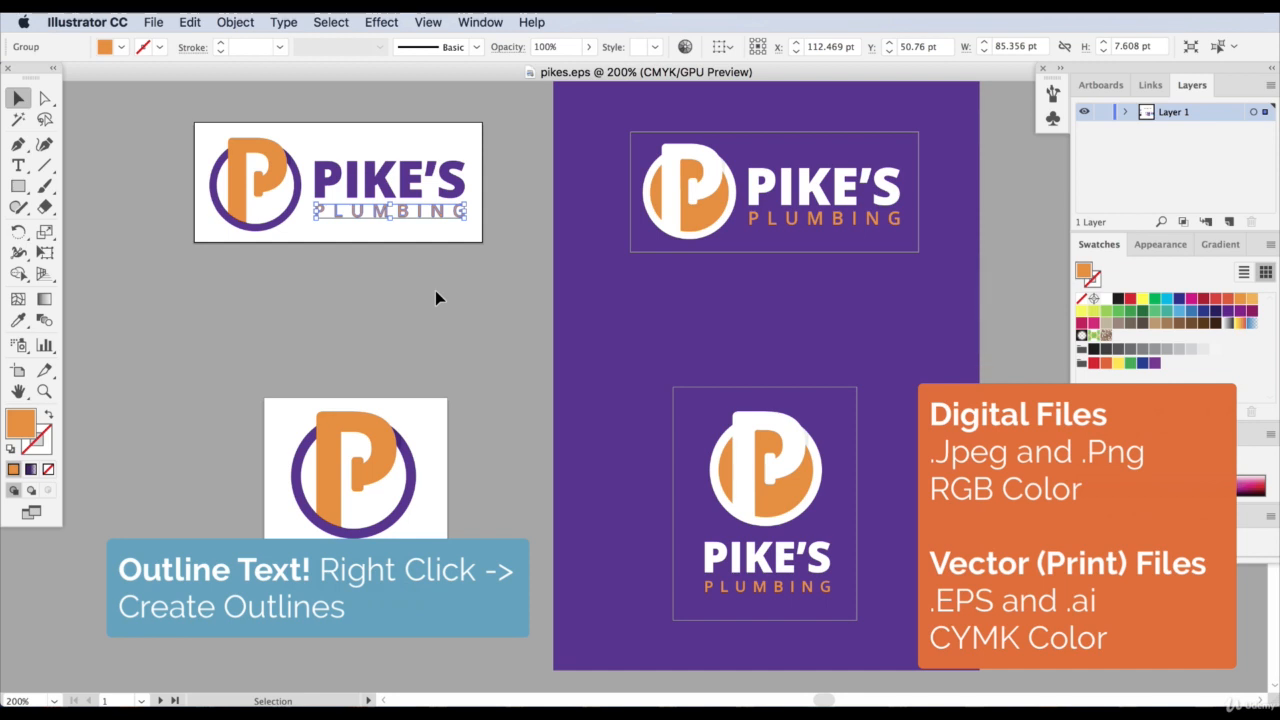
left_click(434, 286)
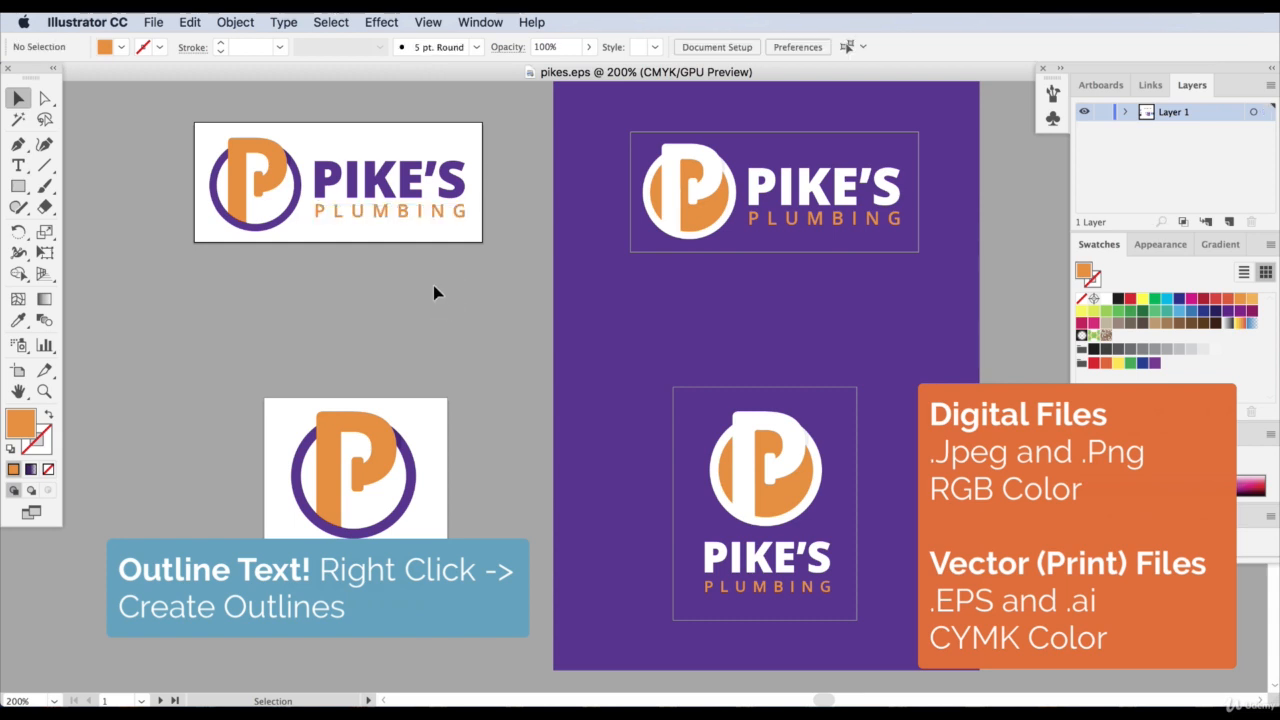
left_click(422, 218)
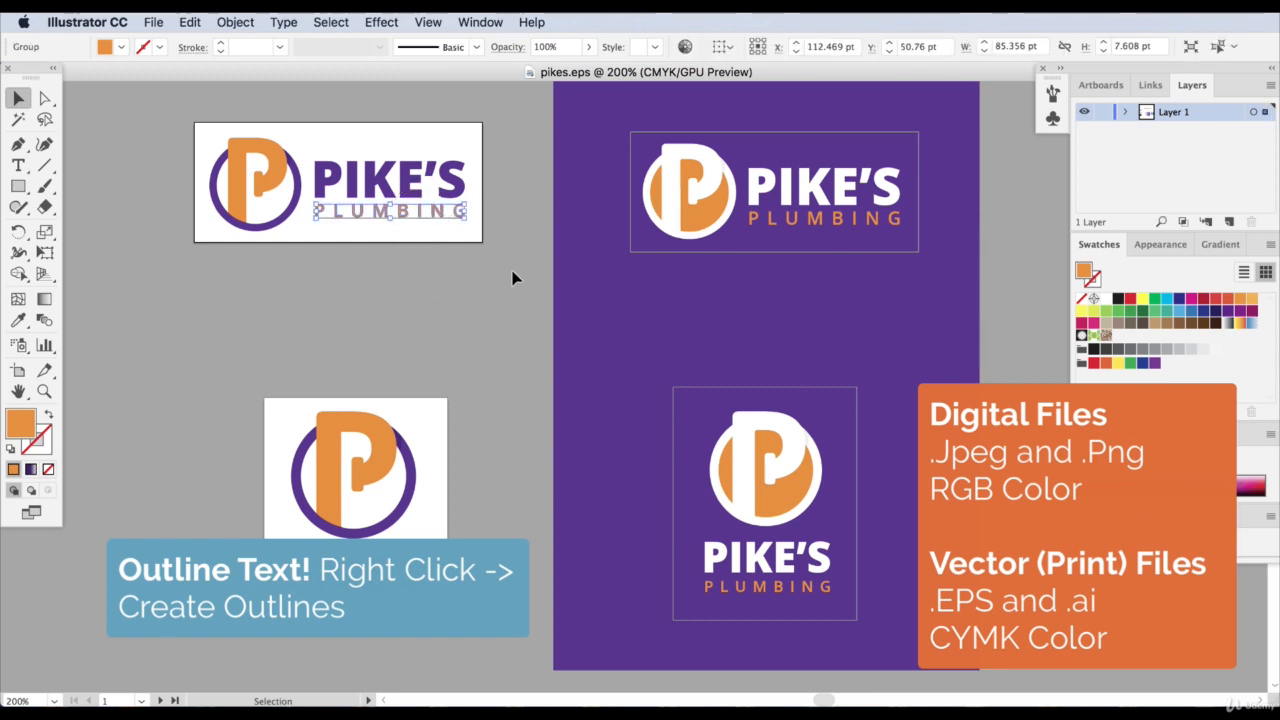
left_click(419, 270)
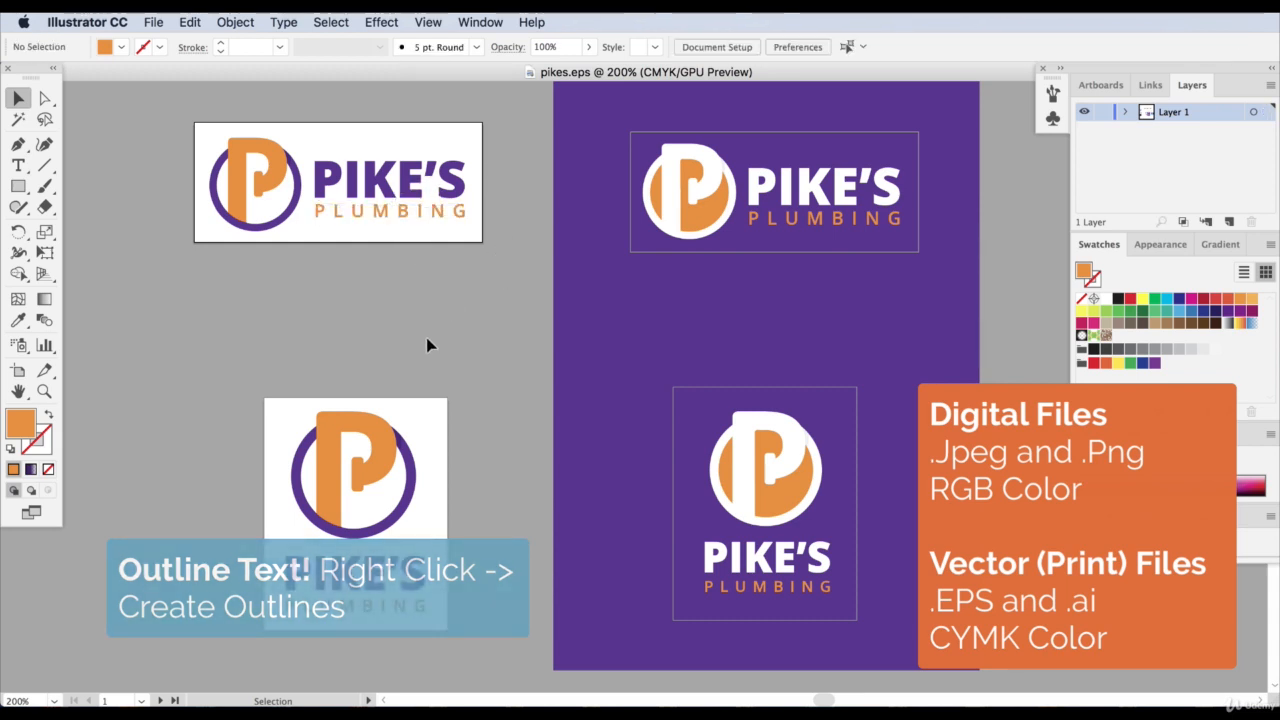